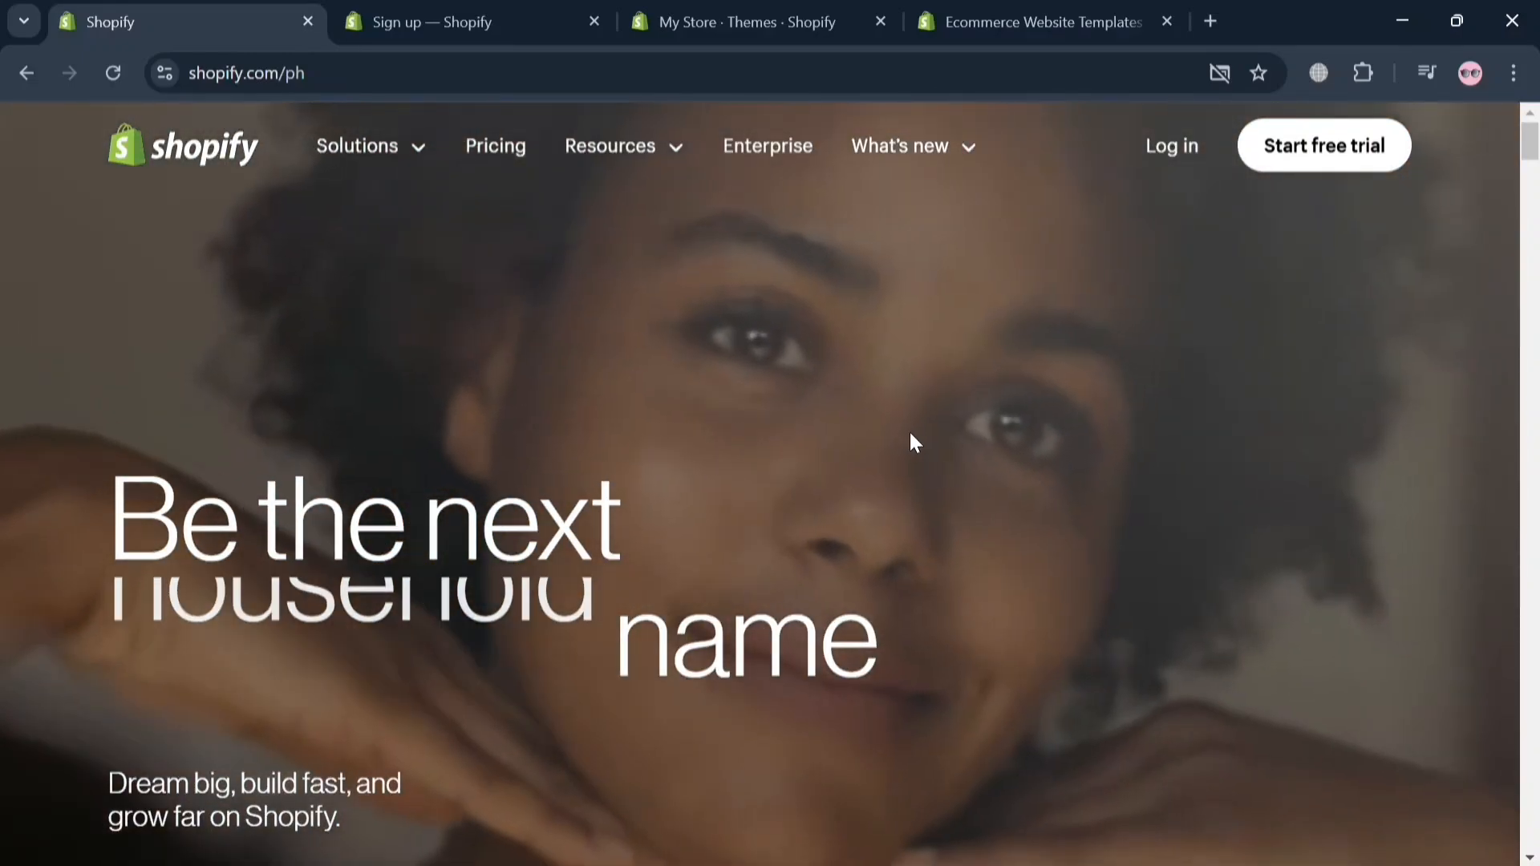
Step: Look through the Shopify homepage from the opening banner down to the section on starting to sell
{"action": "scroll", "coordinate": [913, 441], "scroll_direction": "down", "scroll_amount": 10}
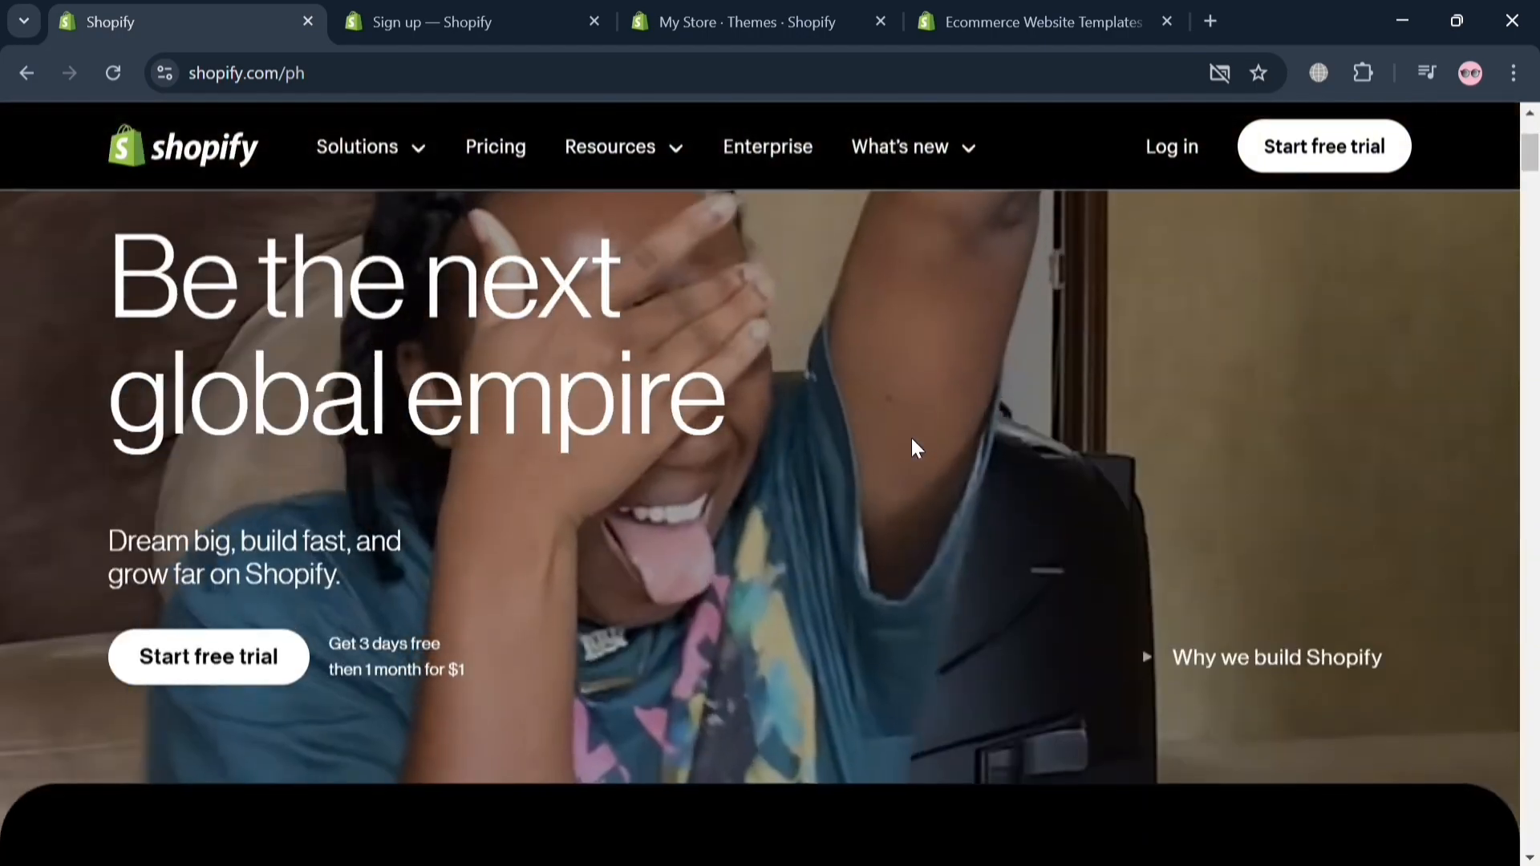
{"action": "scroll", "coordinate": [920, 447], "scroll_direction": "down", "scroll_amount": 10}
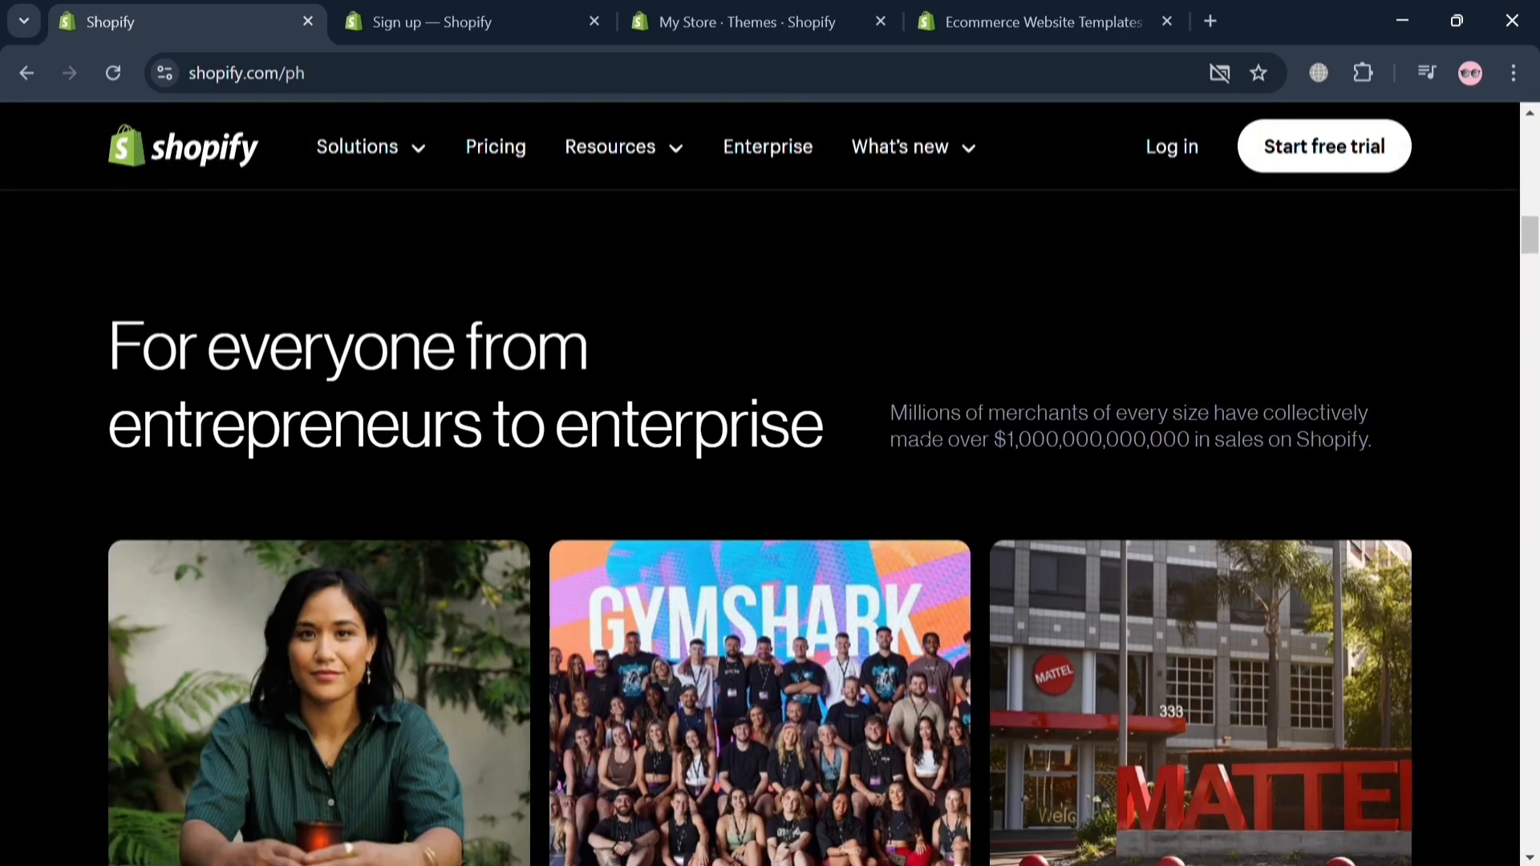
{"action": "scroll", "coordinate": [921, 447], "scroll_direction": "up", "scroll_amount": 6}
{"action": "scroll", "coordinate": [920, 447], "scroll_direction": "down", "scroll_amount": 8}
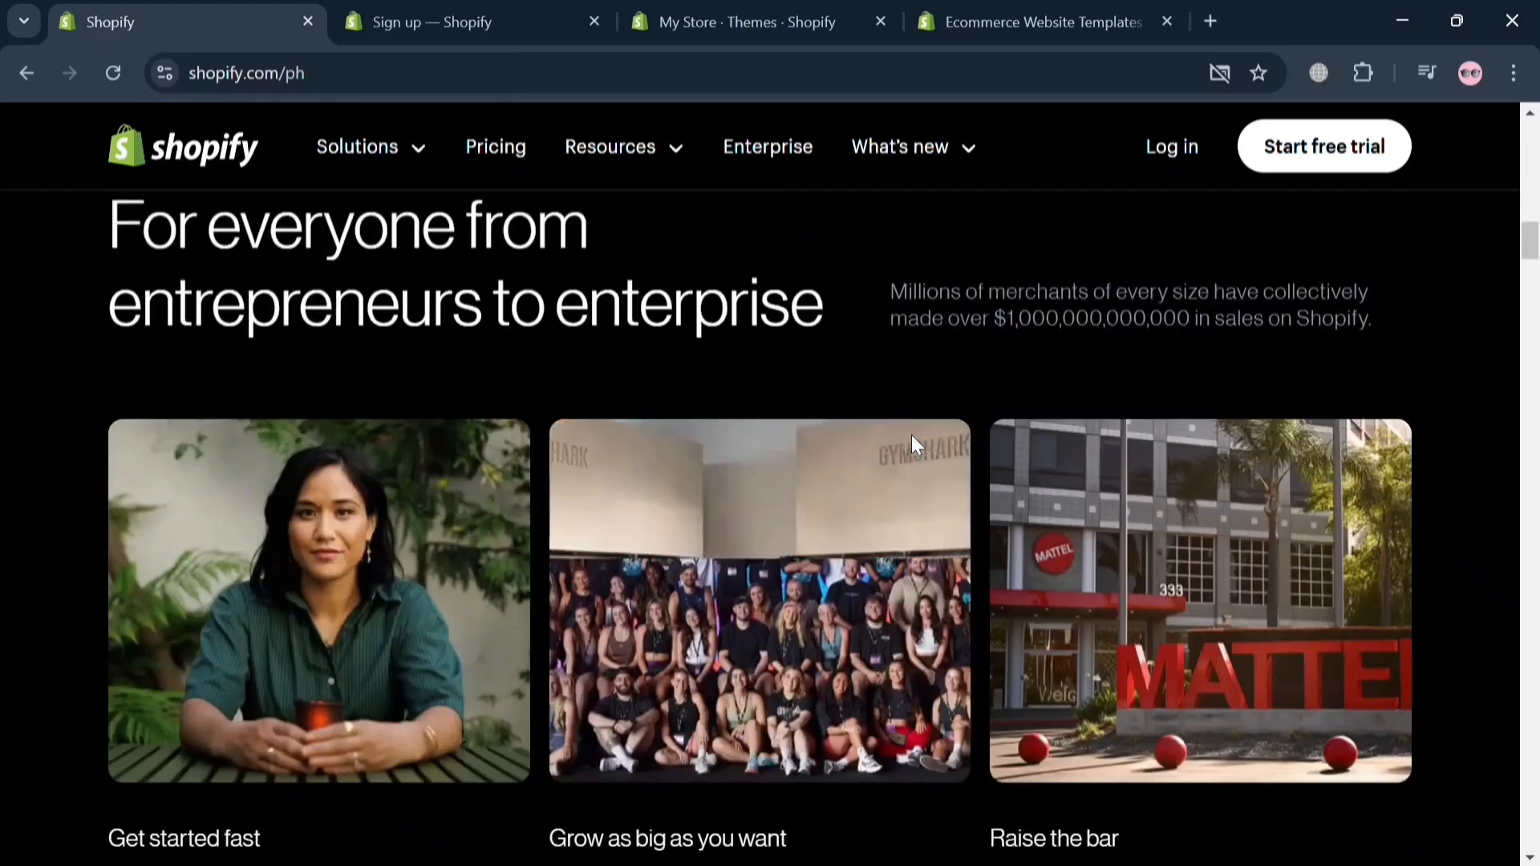
{"action": "scroll", "coordinate": [911, 435], "scroll_direction": "down", "scroll_amount": 15}
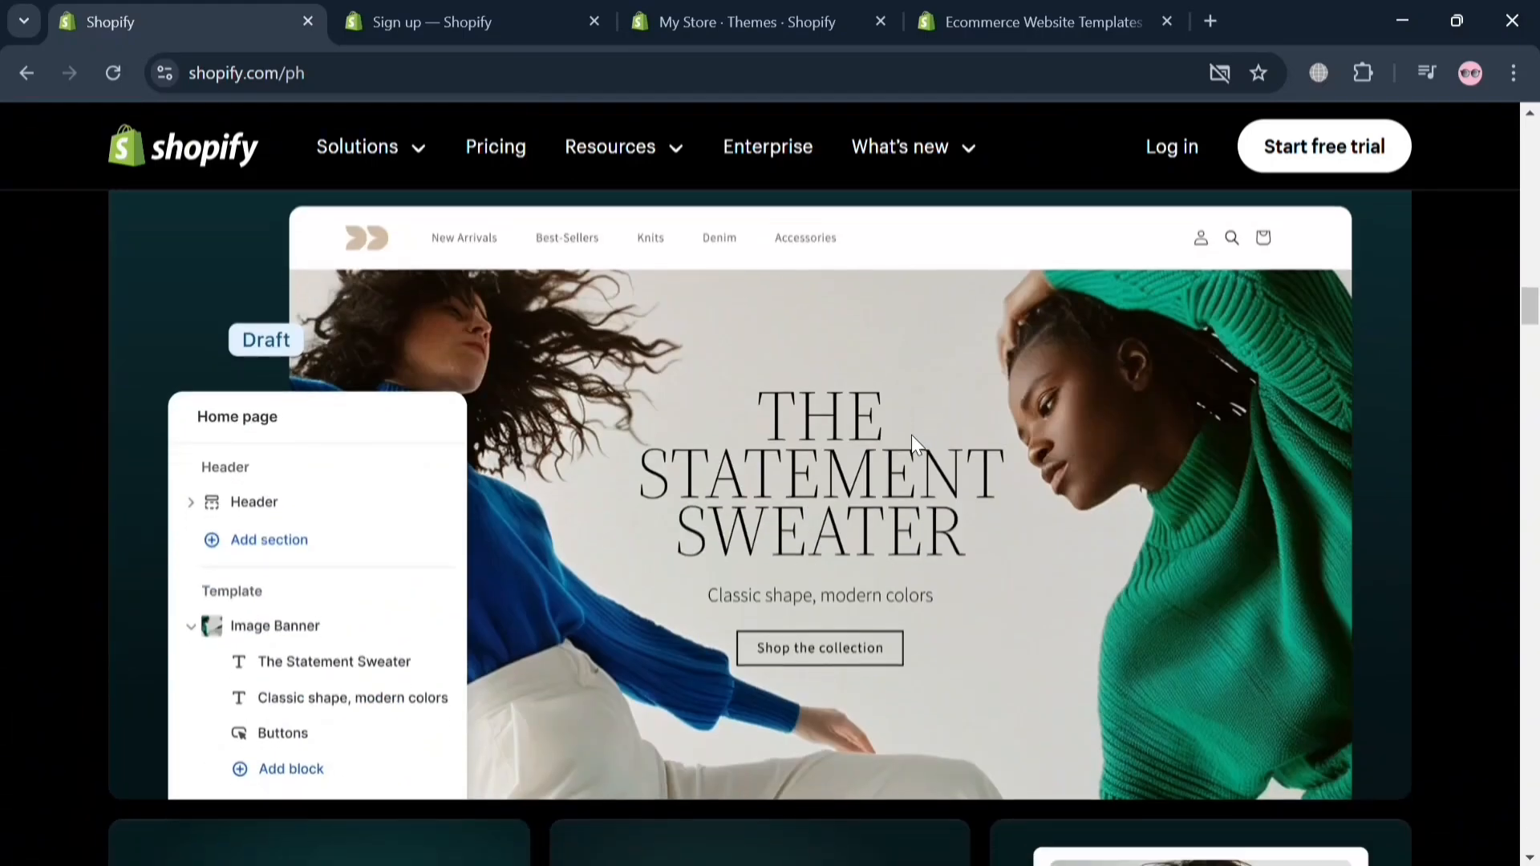
{"action": "scroll", "coordinate": [911, 435], "scroll_direction": "down", "scroll_amount": 12}
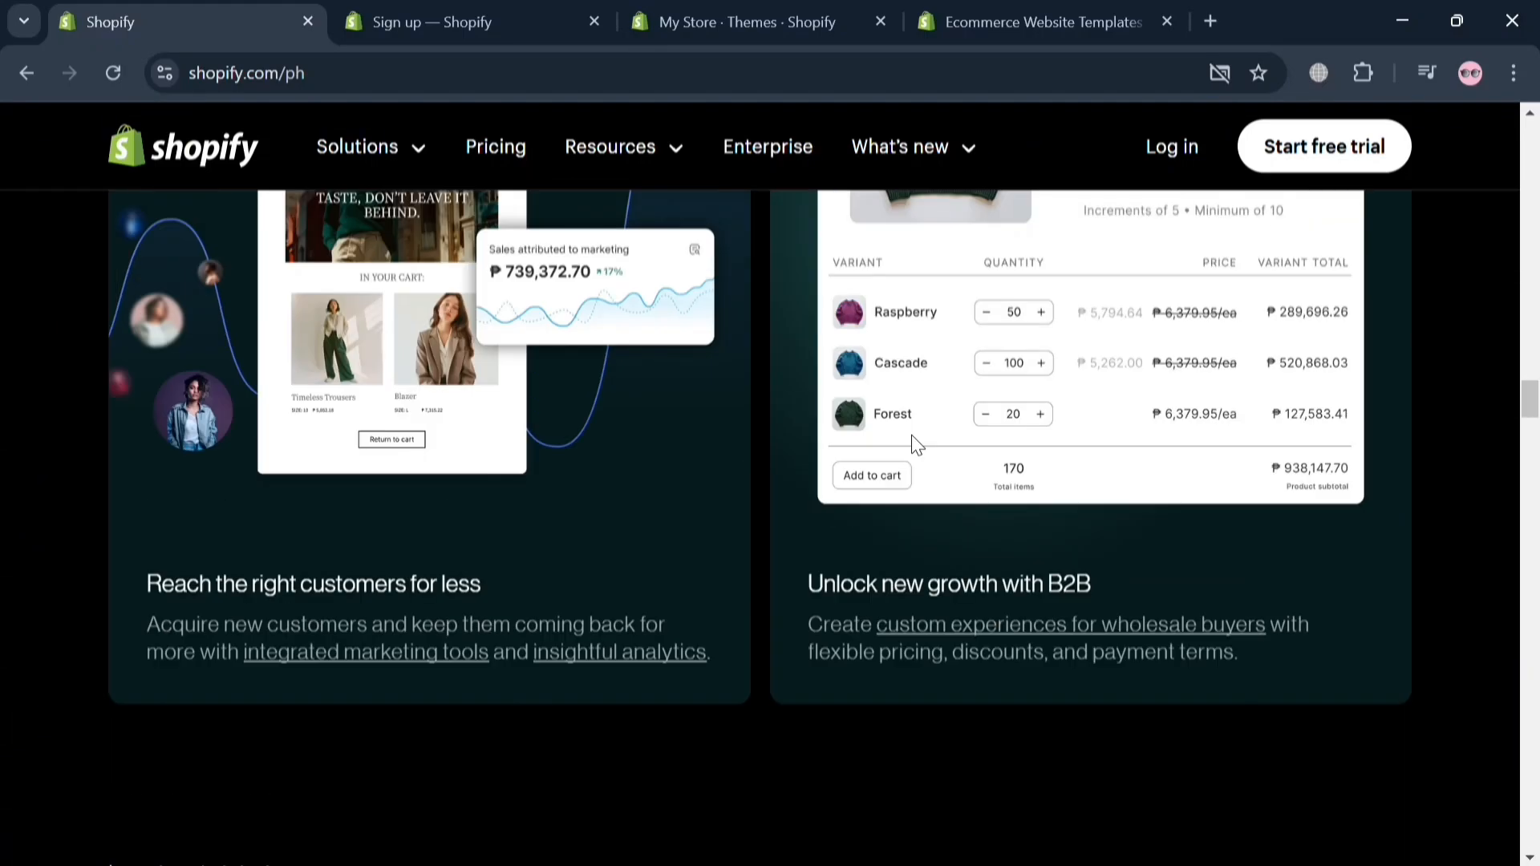
{"action": "scroll", "coordinate": [912, 435], "scroll_direction": "down", "scroll_amount": 4}
{"action": "scroll", "coordinate": [912, 431], "scroll_direction": "up", "scroll_amount": 9}
{"action": "scroll", "coordinate": [911, 435], "scroll_direction": "down", "scroll_amount": 1}
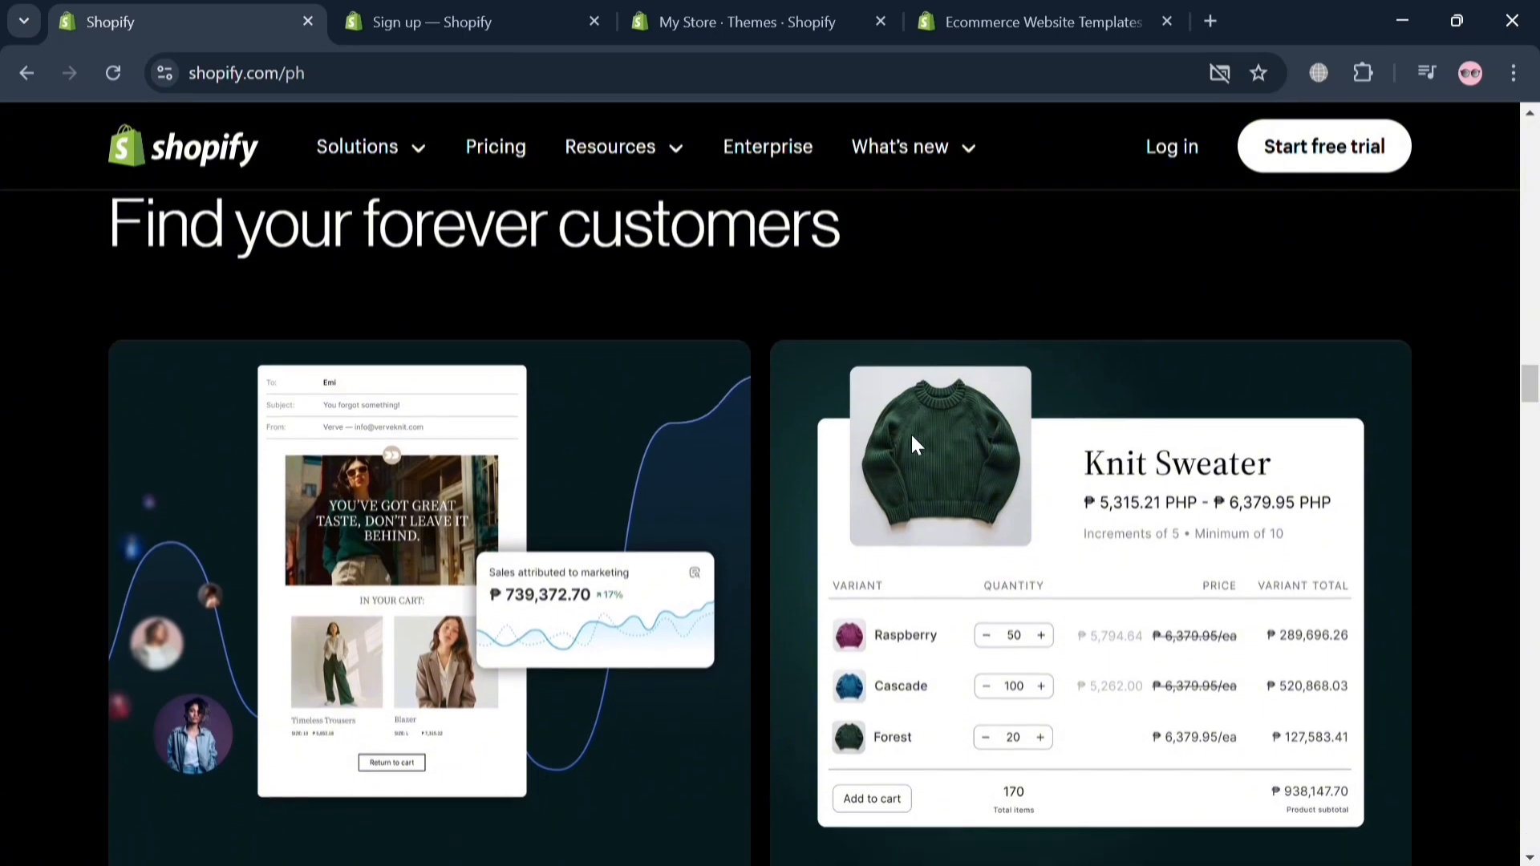
{"action": "scroll", "coordinate": [912, 437], "scroll_direction": "down", "scroll_amount": 3}
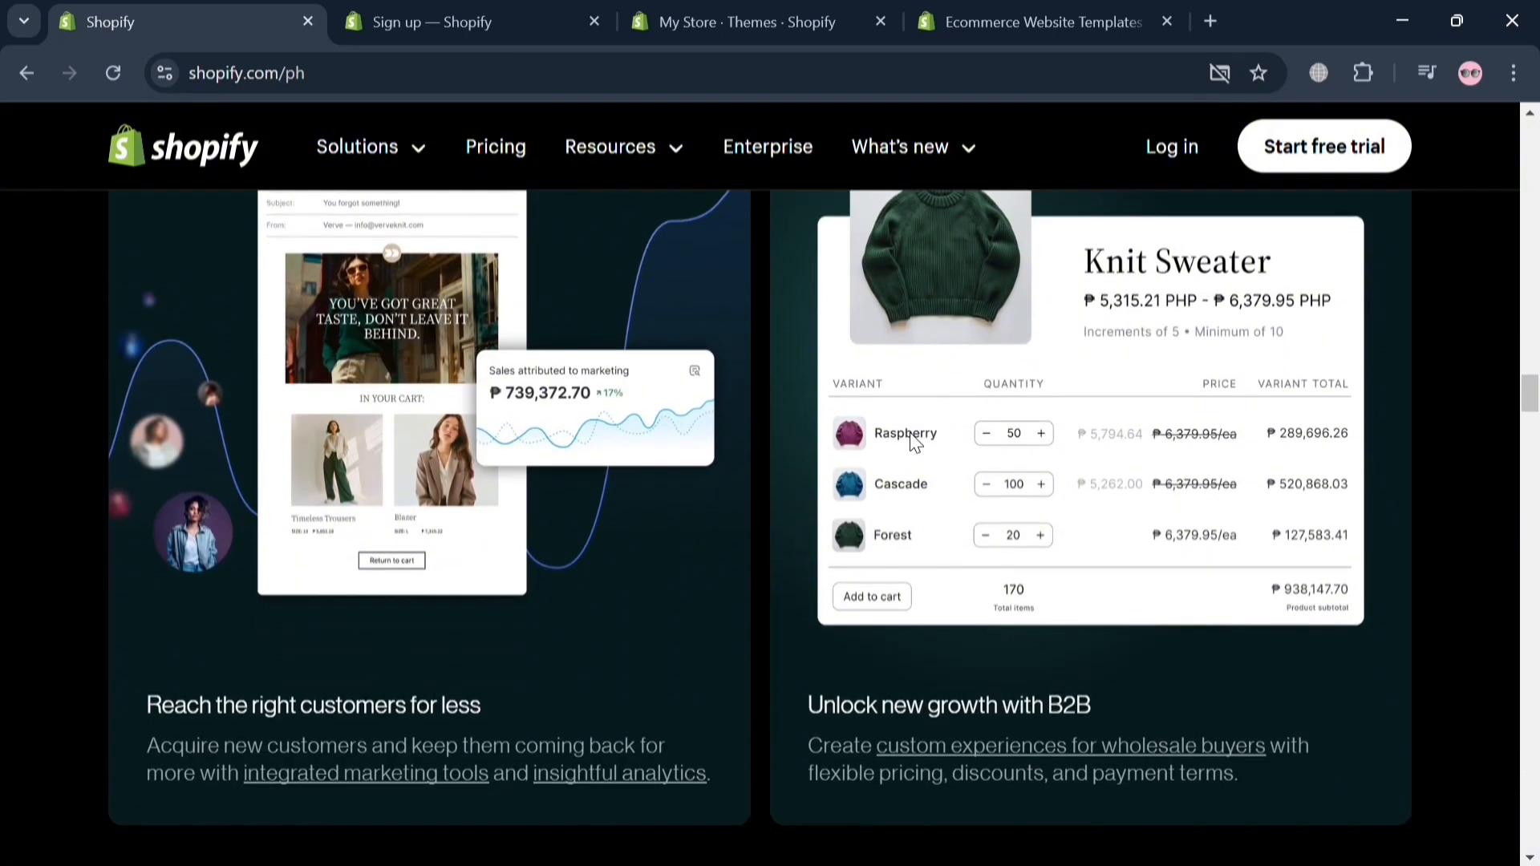
{"action": "scroll", "coordinate": [913, 439], "scroll_direction": "down", "scroll_amount": 10}
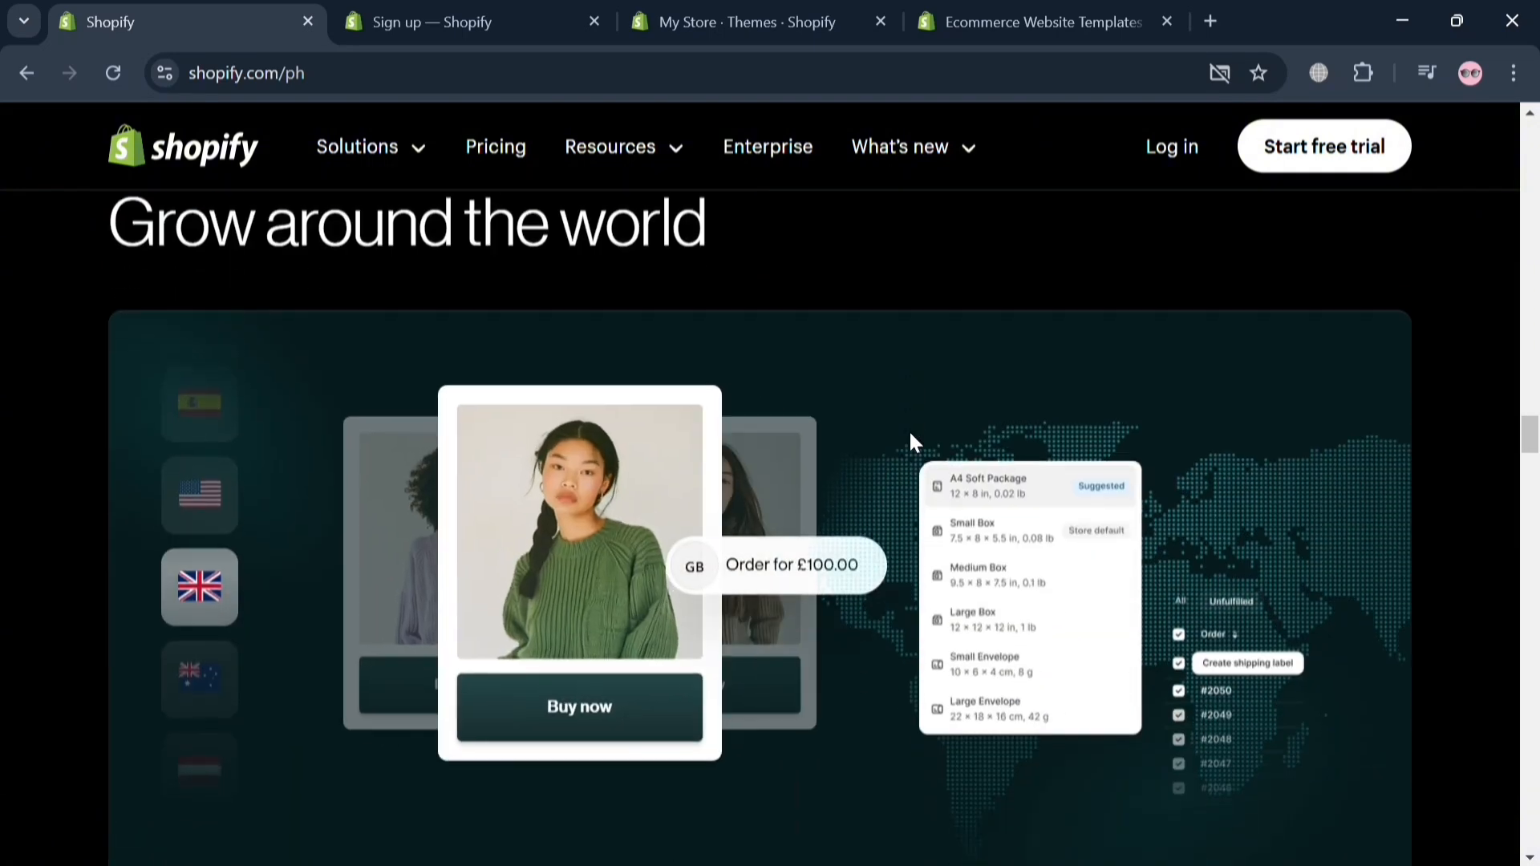
{"action": "scroll", "coordinate": [920, 413], "scroll_direction": "down", "scroll_amount": 10}
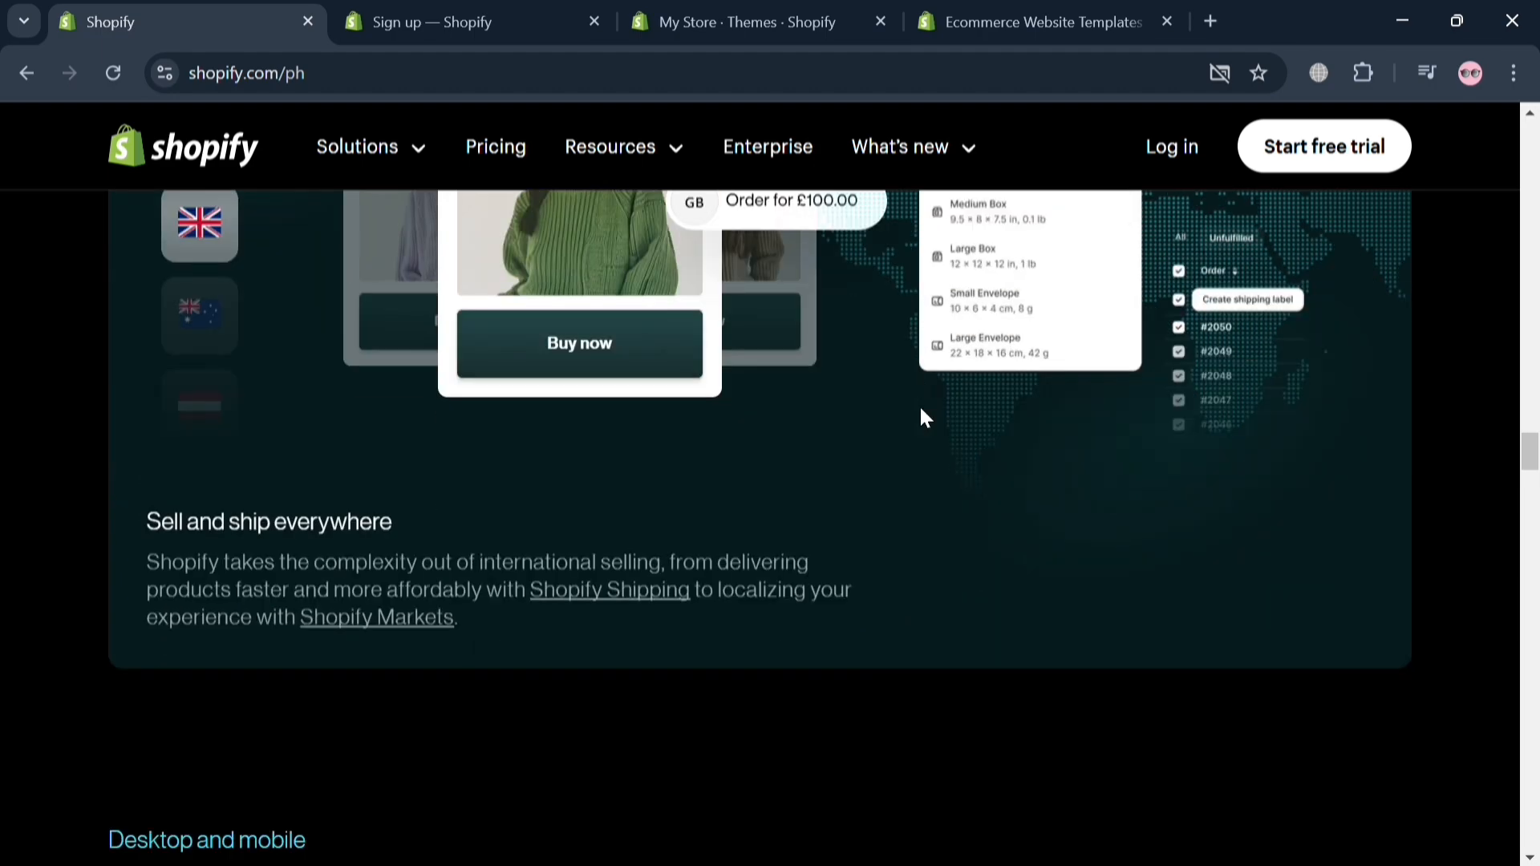
{"action": "scroll", "coordinate": [921, 410], "scroll_direction": "up", "scroll_amount": 2}
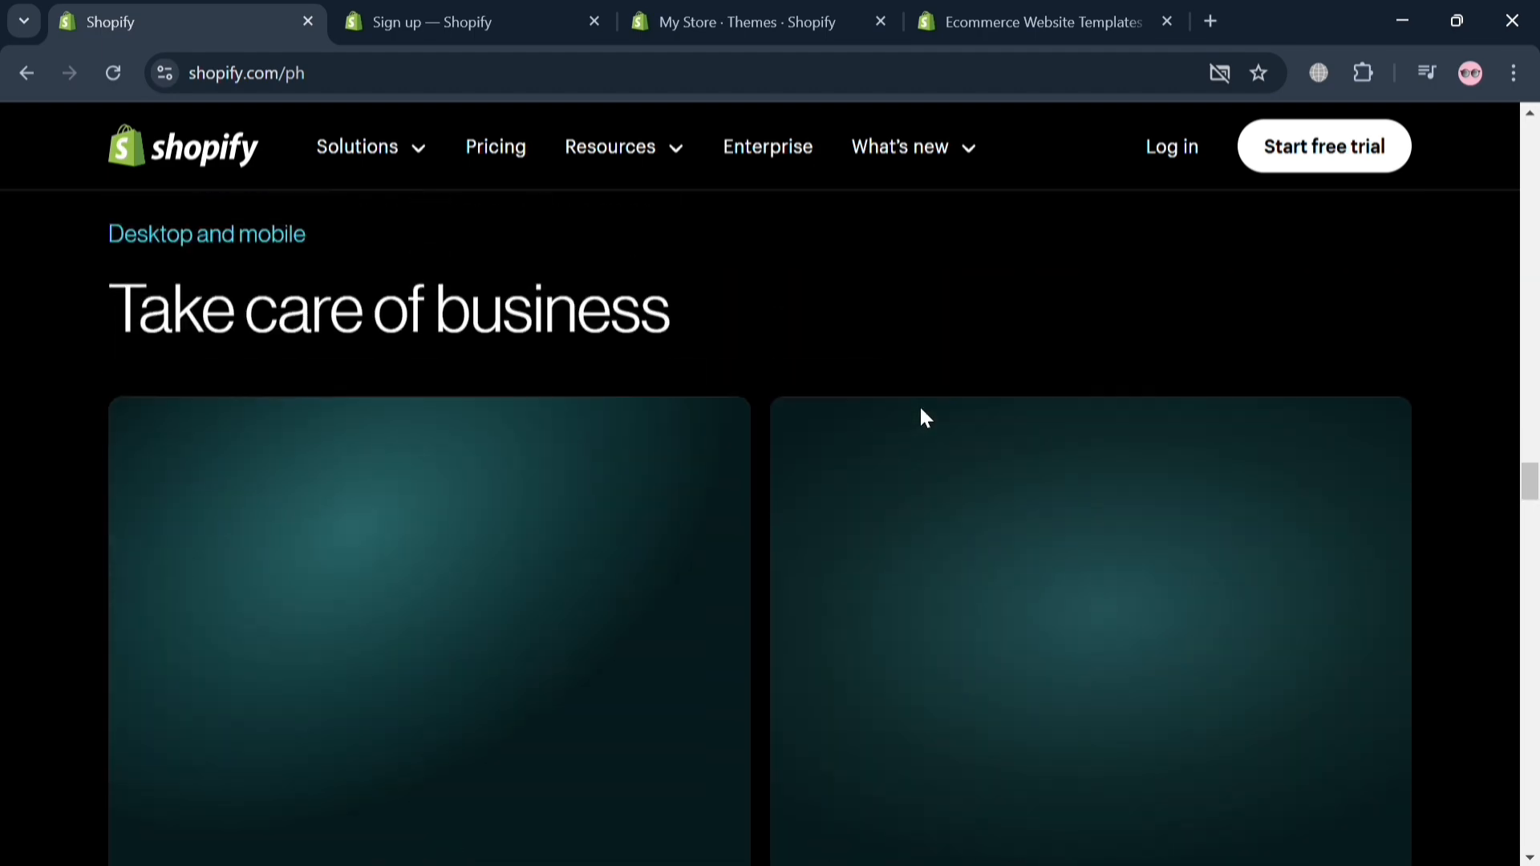
{"action": "scroll", "coordinate": [929, 413], "scroll_direction": "down", "scroll_amount": 10}
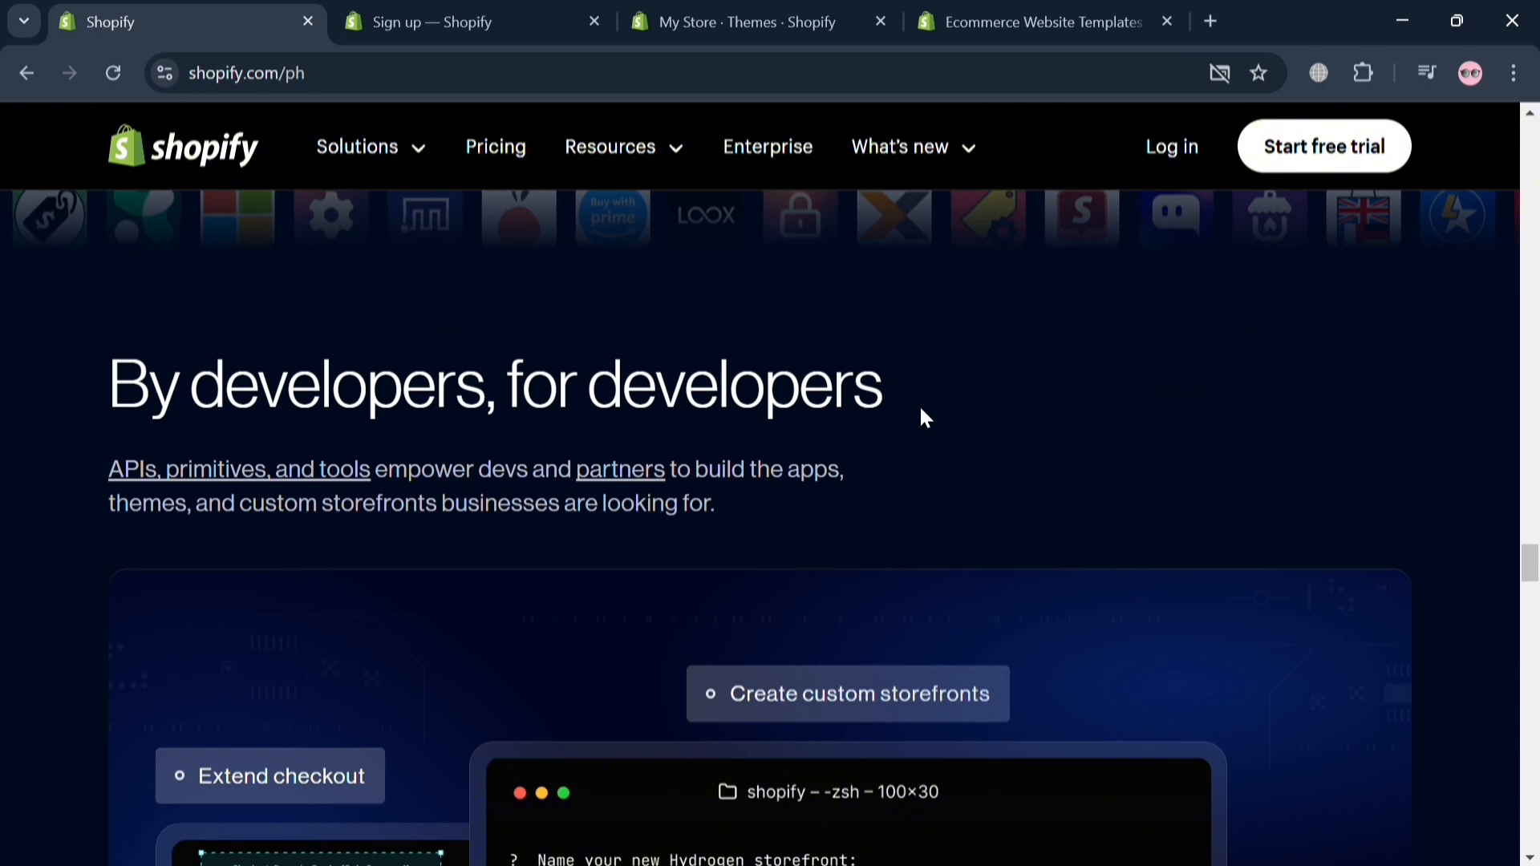
{"action": "scroll", "coordinate": [921, 411], "scroll_direction": "down", "scroll_amount": 2}
{"action": "scroll", "coordinate": [921, 412], "scroll_direction": "down", "scroll_amount": 6}
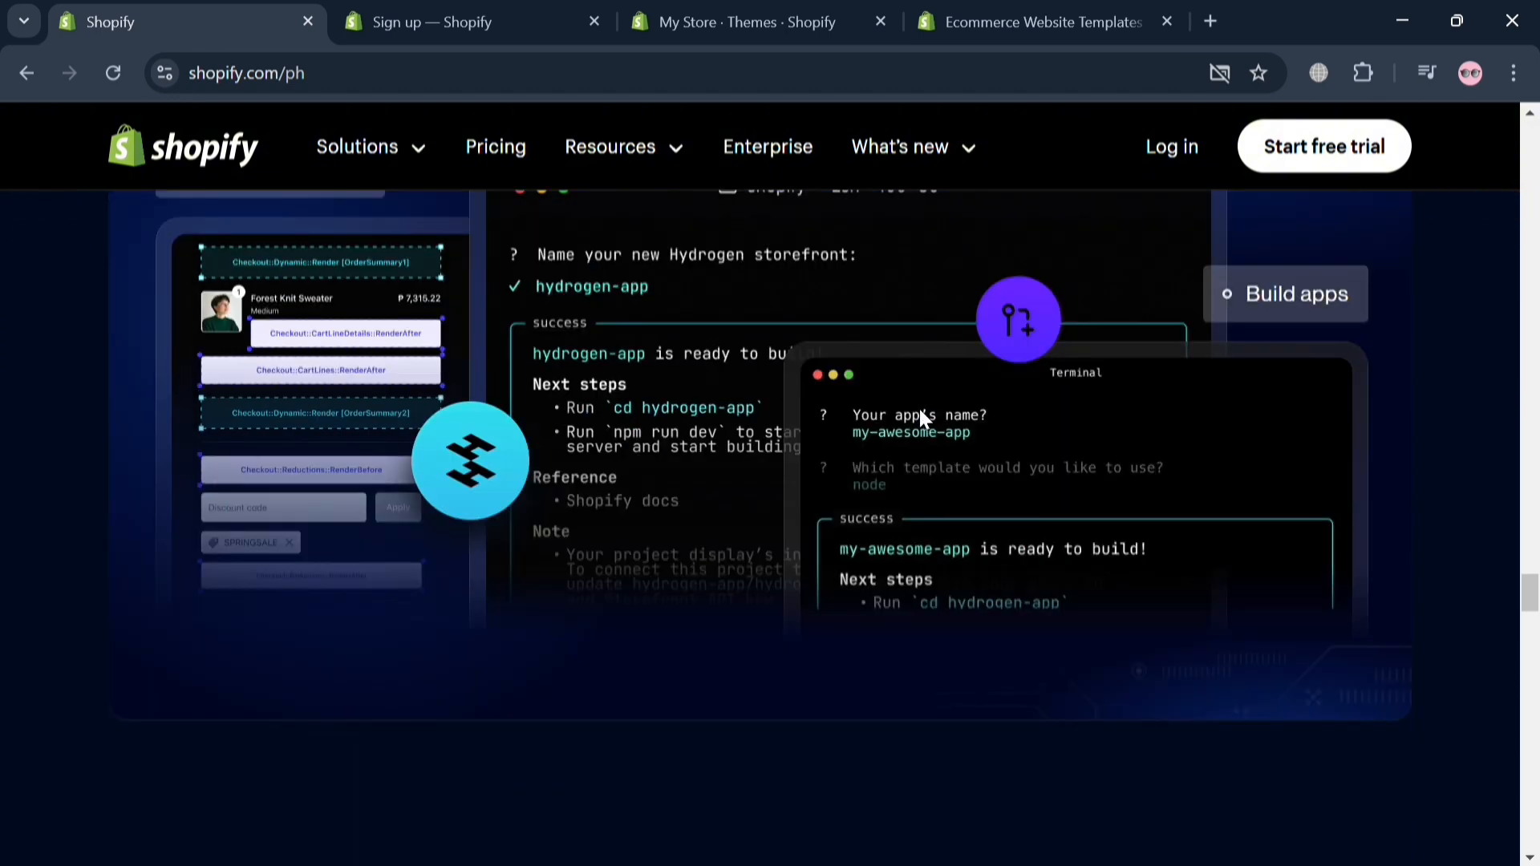
{"action": "scroll", "coordinate": [920, 410], "scroll_direction": "down", "scroll_amount": 7}
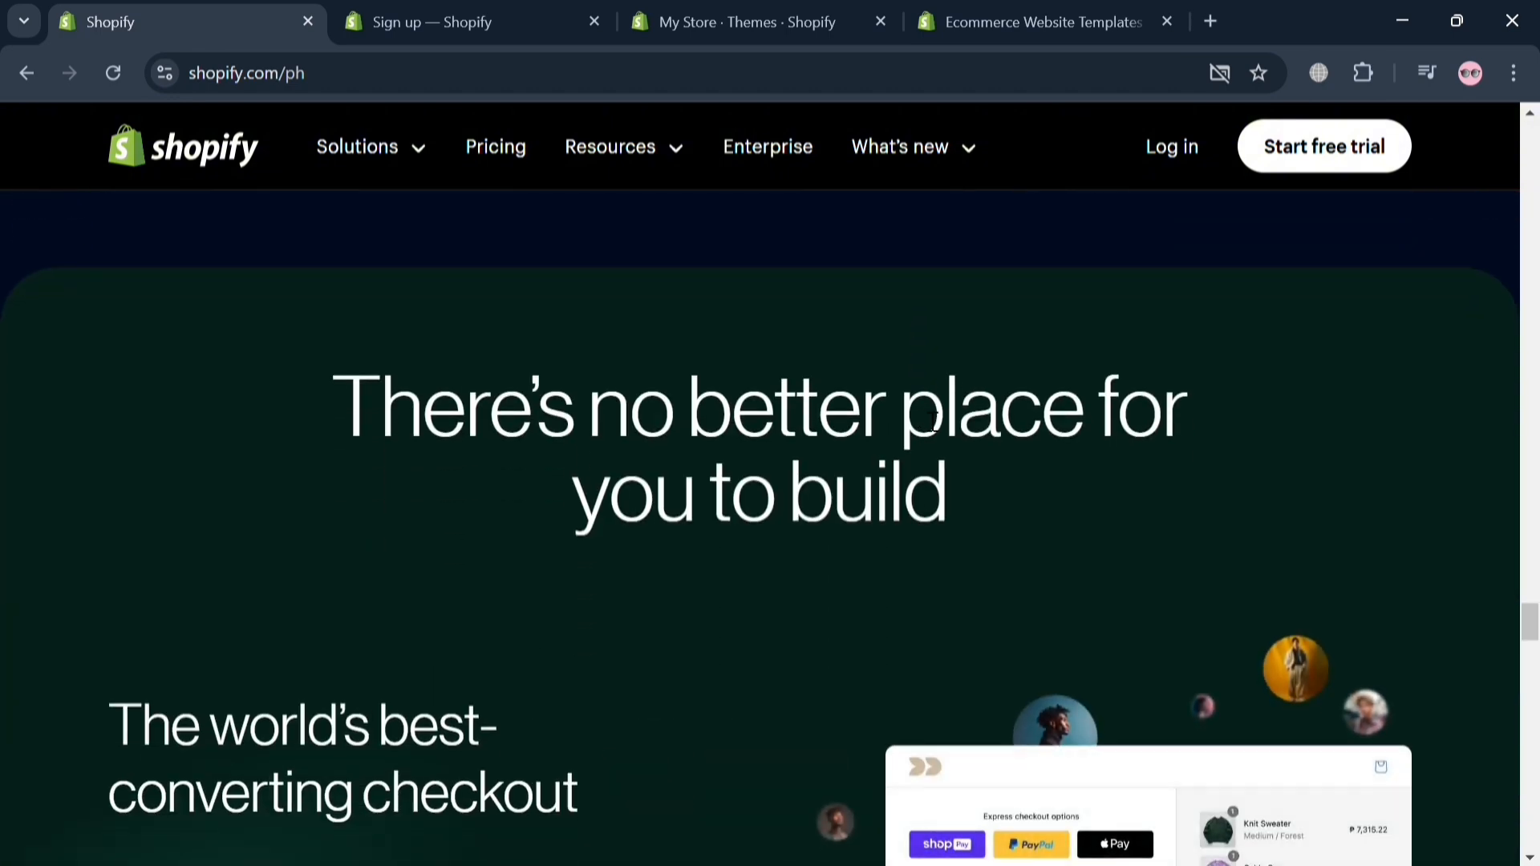
{"action": "scroll", "coordinate": [922, 417], "scroll_direction": "down", "scroll_amount": 2}
{"action": "scroll", "coordinate": [911, 416], "scroll_direction": "down", "scroll_amount": 6}
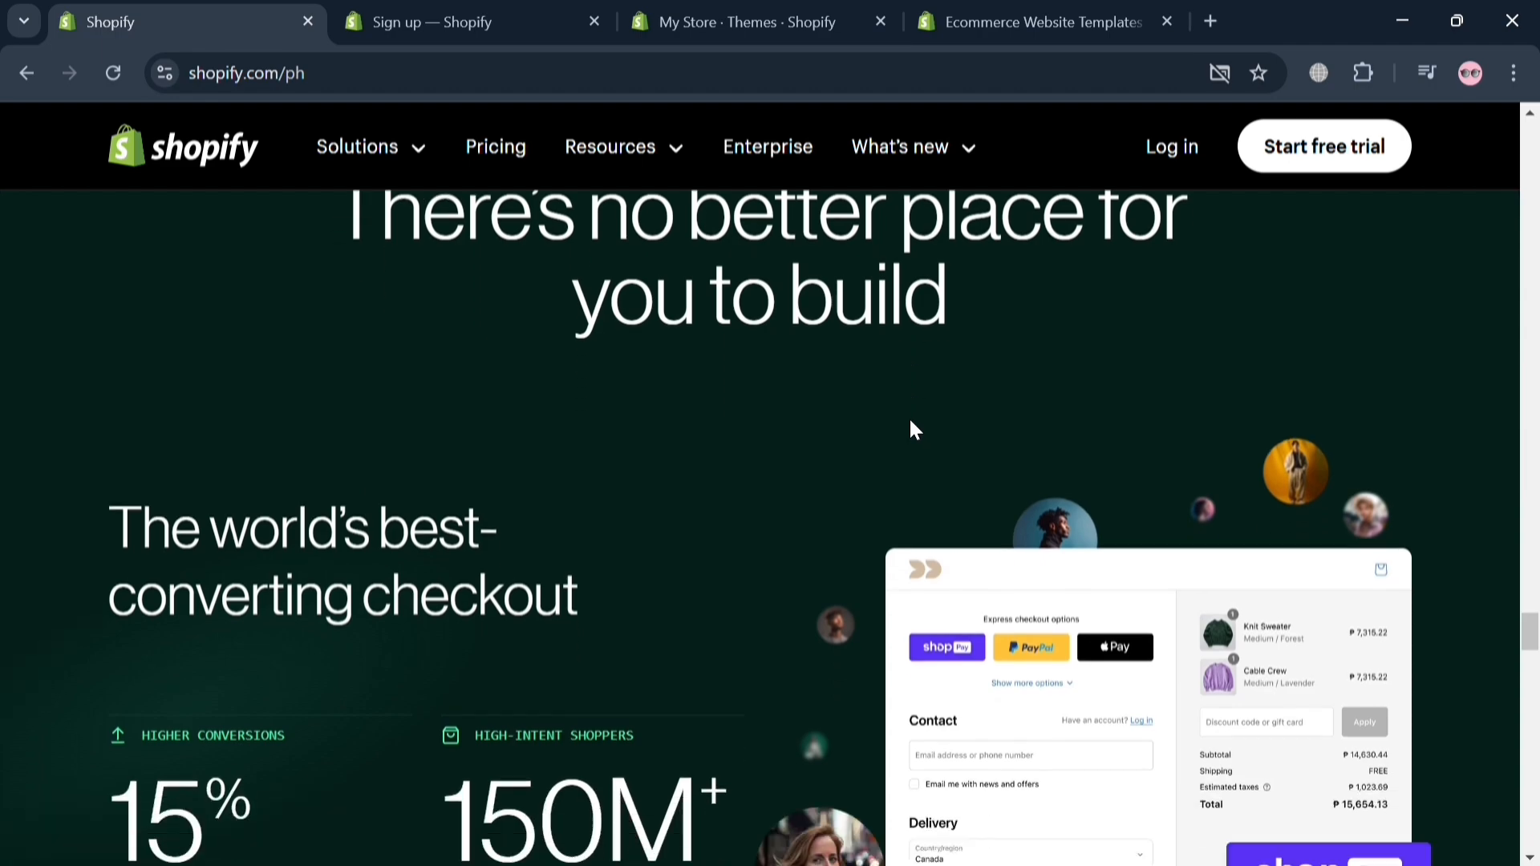
{"action": "scroll", "coordinate": [698, 546], "scroll_direction": "up", "scroll_amount": 2}
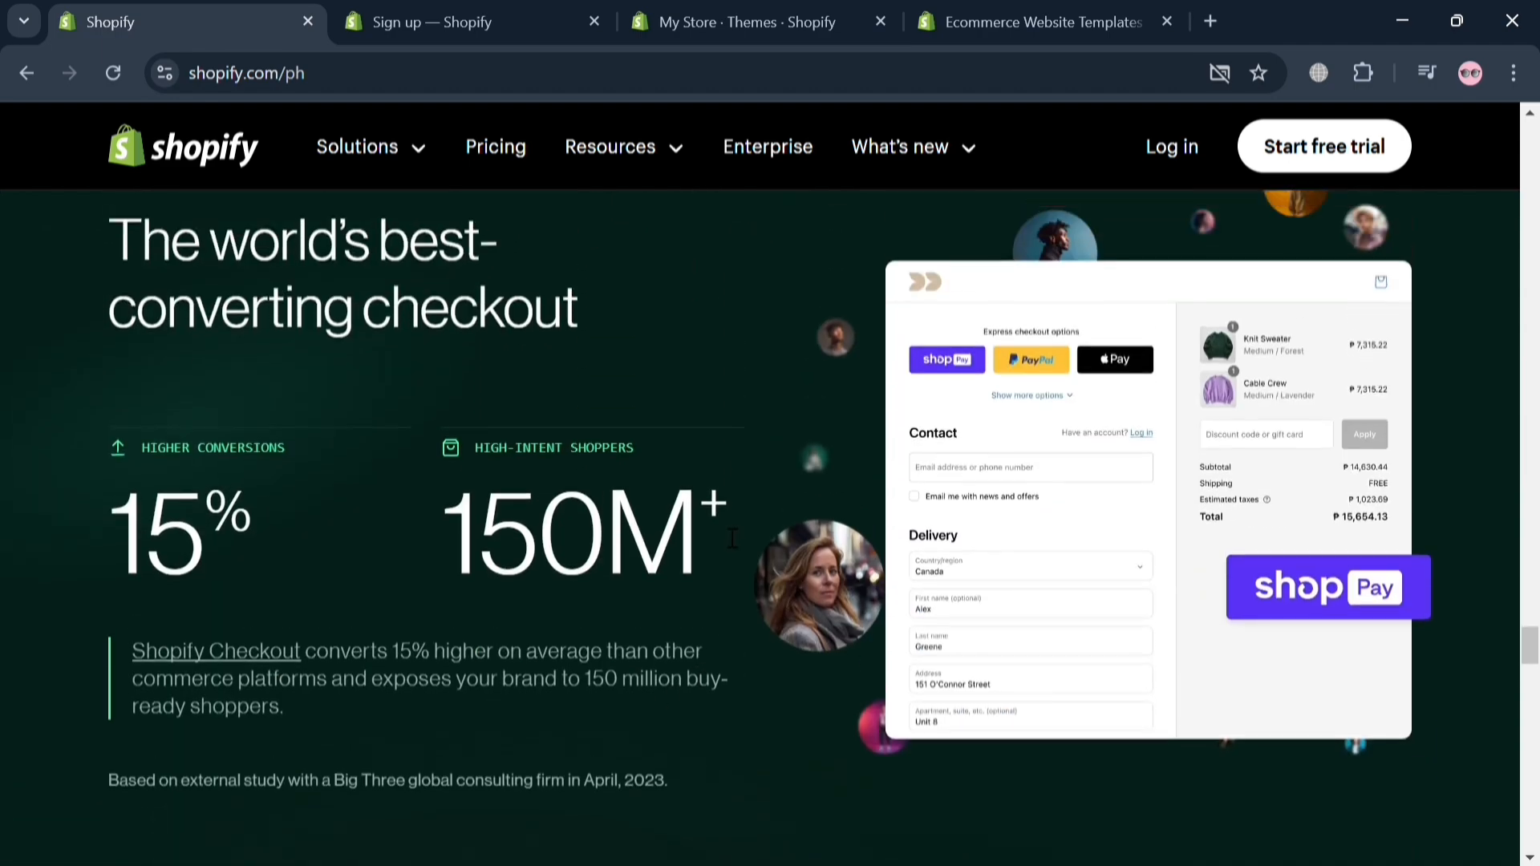
{"action": "scroll", "coordinate": [825, 481], "scroll_direction": "down", "scroll_amount": 10}
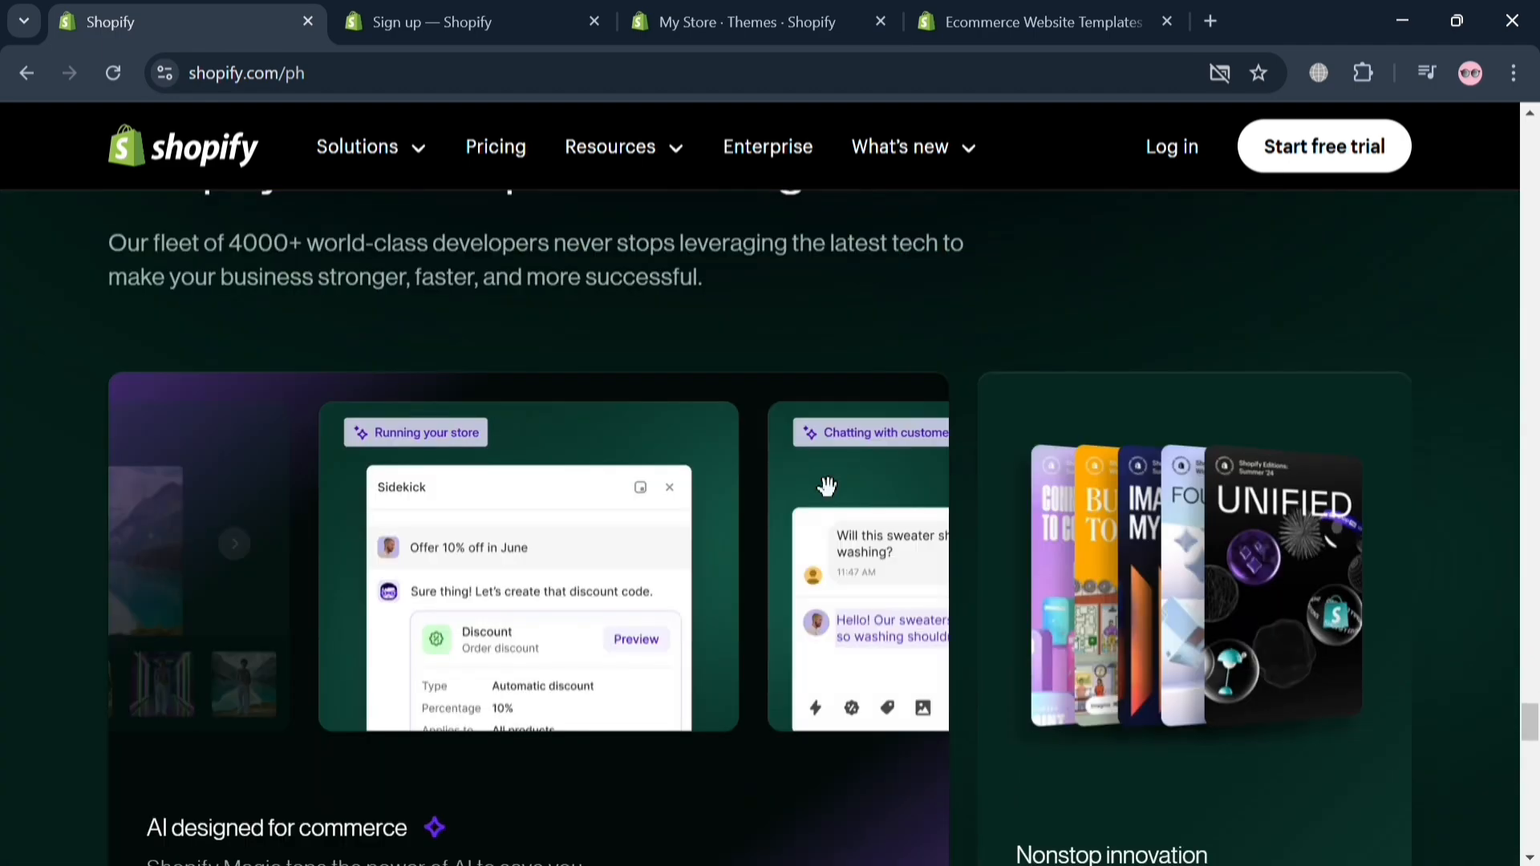
{"action": "scroll", "coordinate": [827, 486], "scroll_direction": "down", "scroll_amount": 6}
{"action": "scroll", "coordinate": [915, 466], "scroll_direction": "down", "scroll_amount": 6}
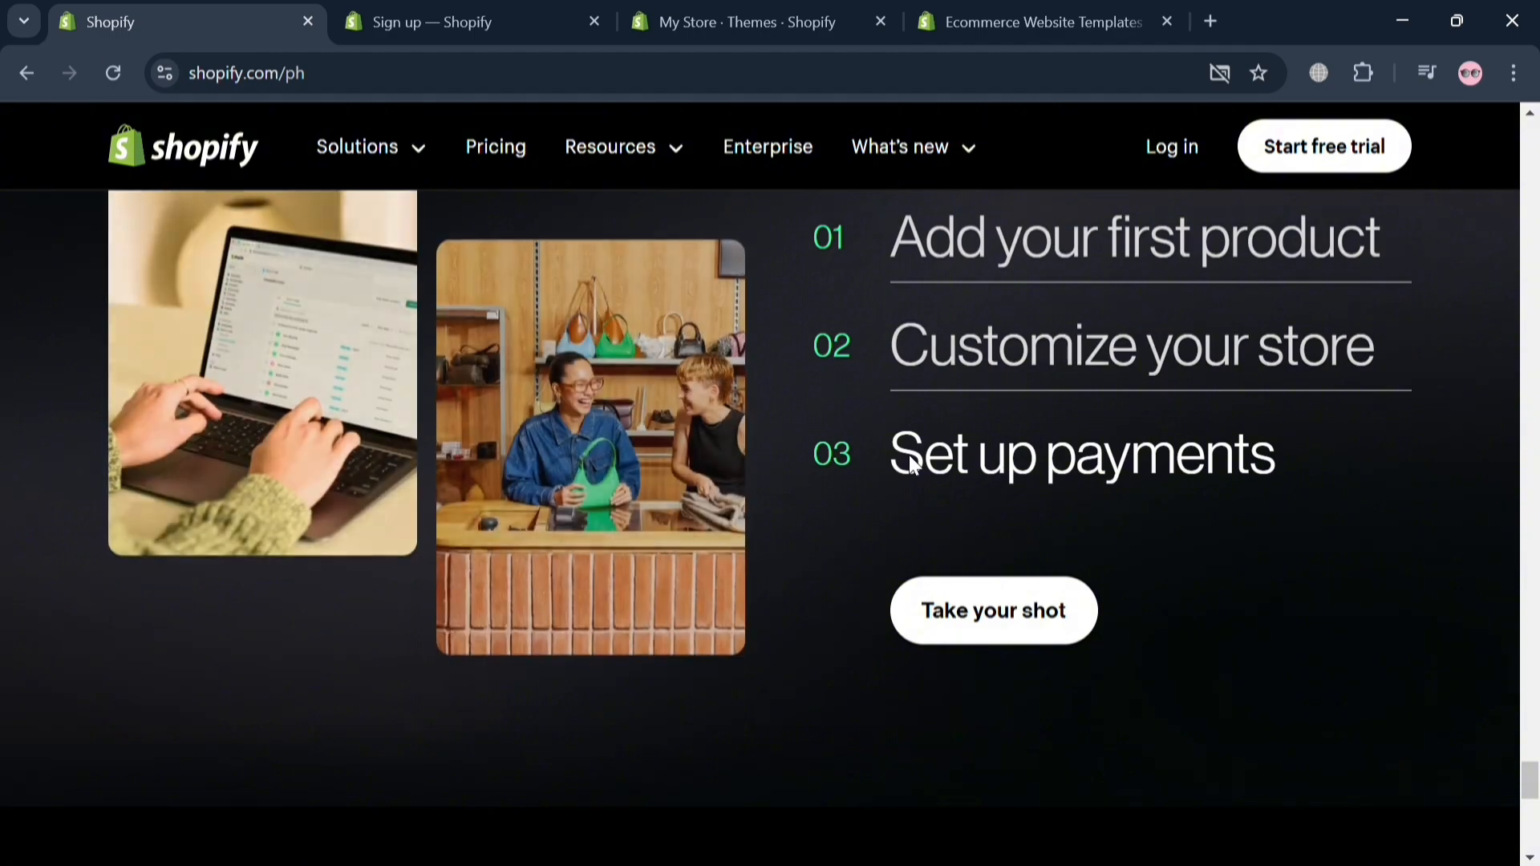
{"action": "scroll", "coordinate": [969, 425], "scroll_direction": "up", "scroll_amount": 4}
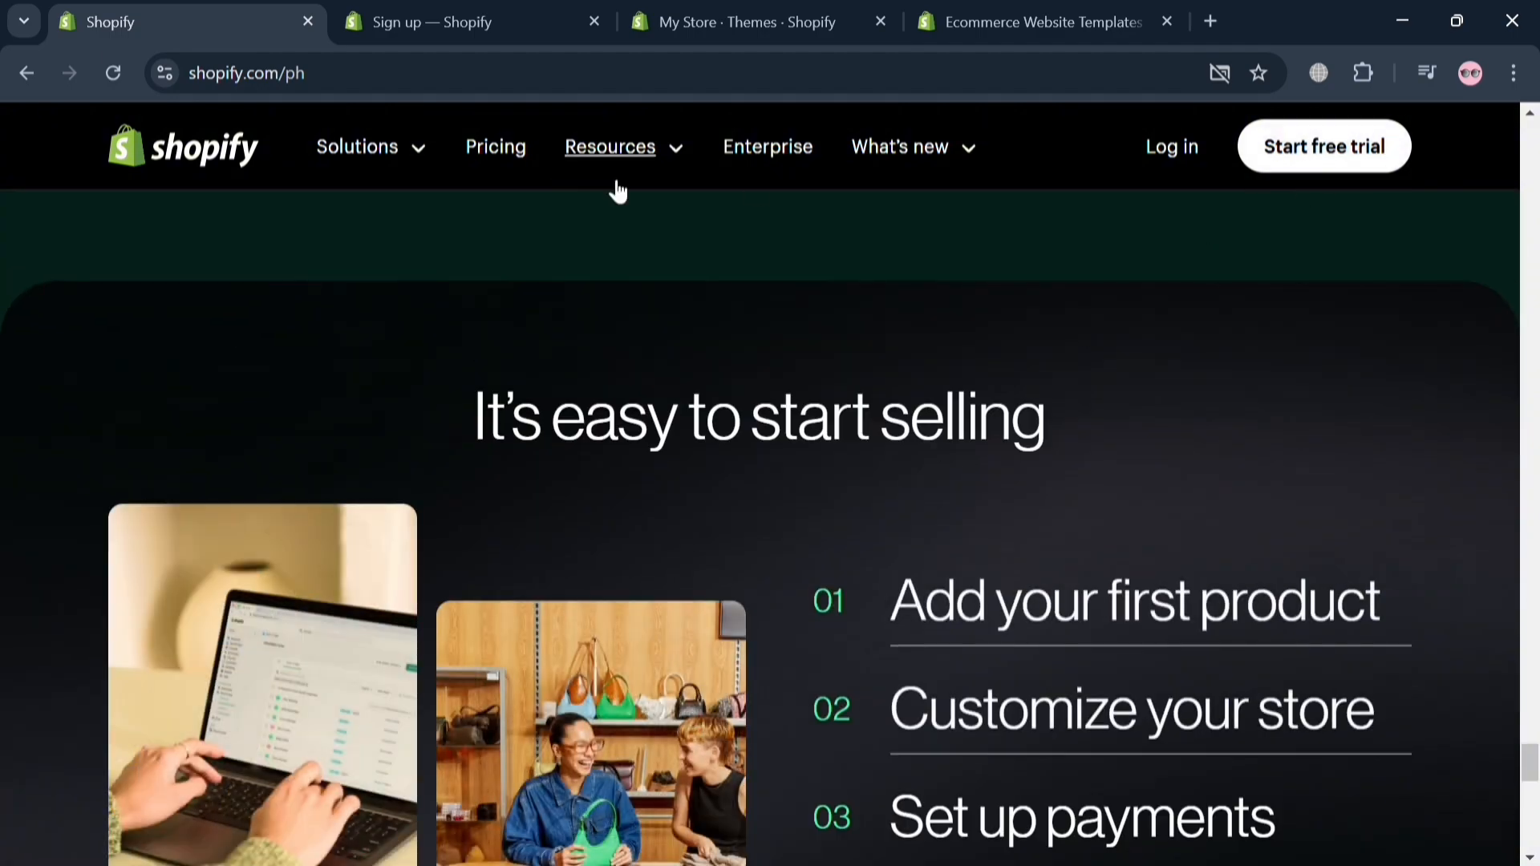
Step: View the free-trial sign-up page and open the home page of the My Store admin
{"action": "left_click", "coordinate": [405, 19]}
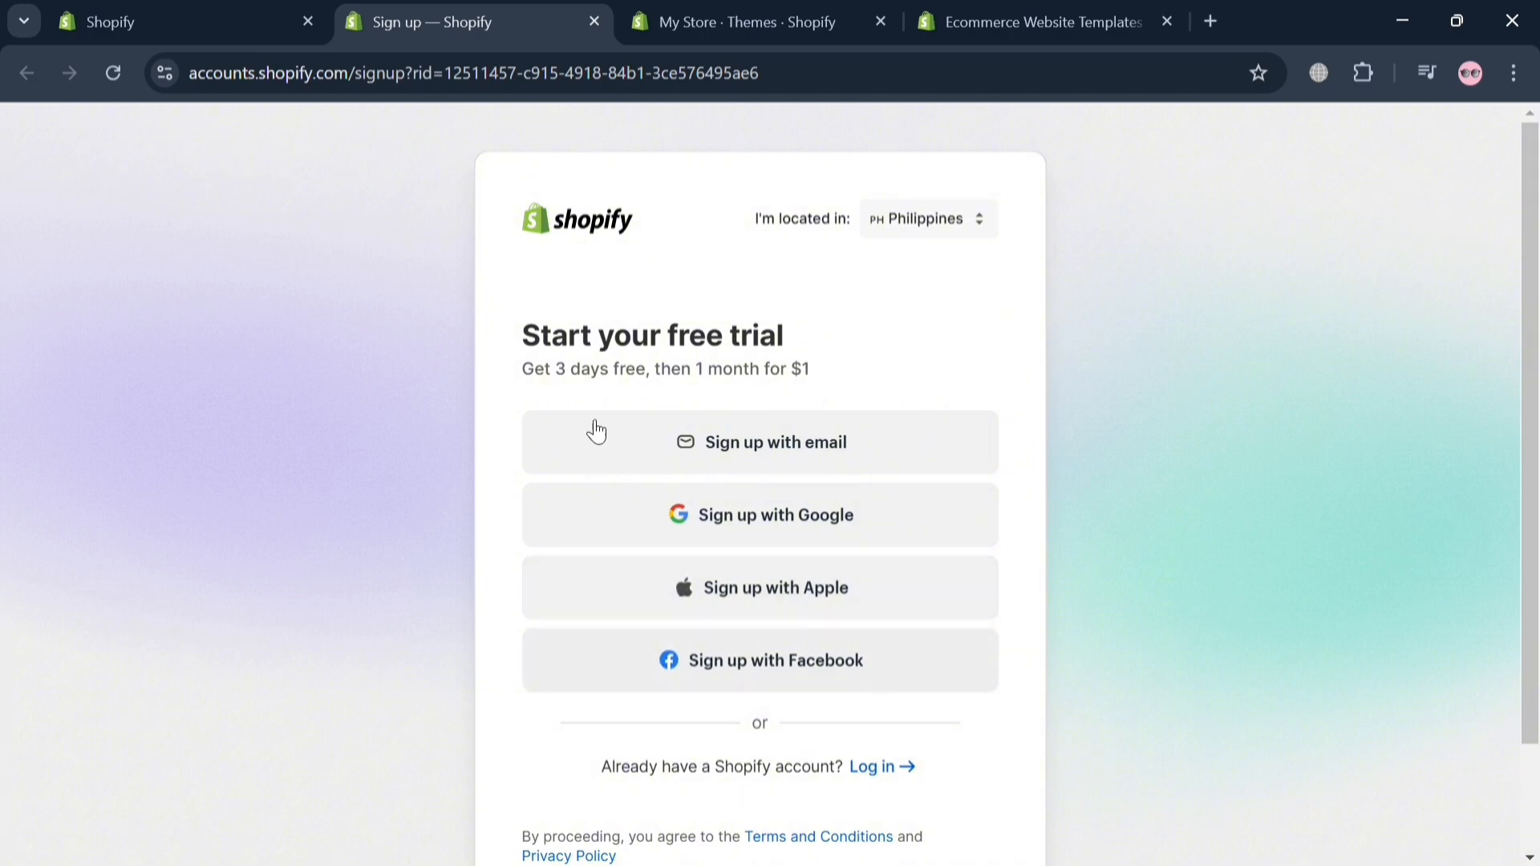
{"action": "left_click", "coordinate": [783, 15]}
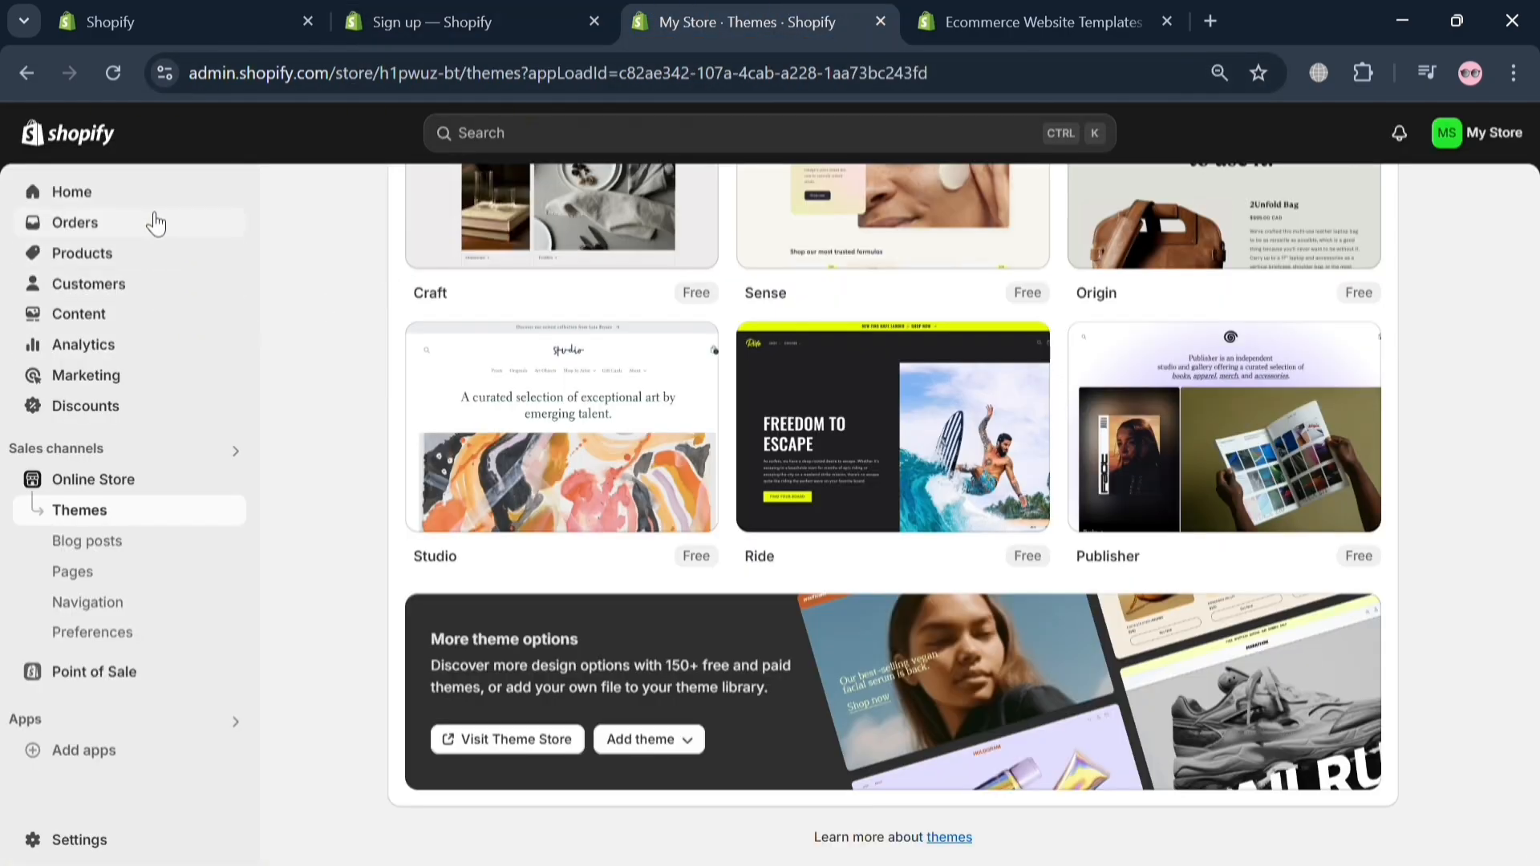
{"action": "left_click", "coordinate": [149, 193]}
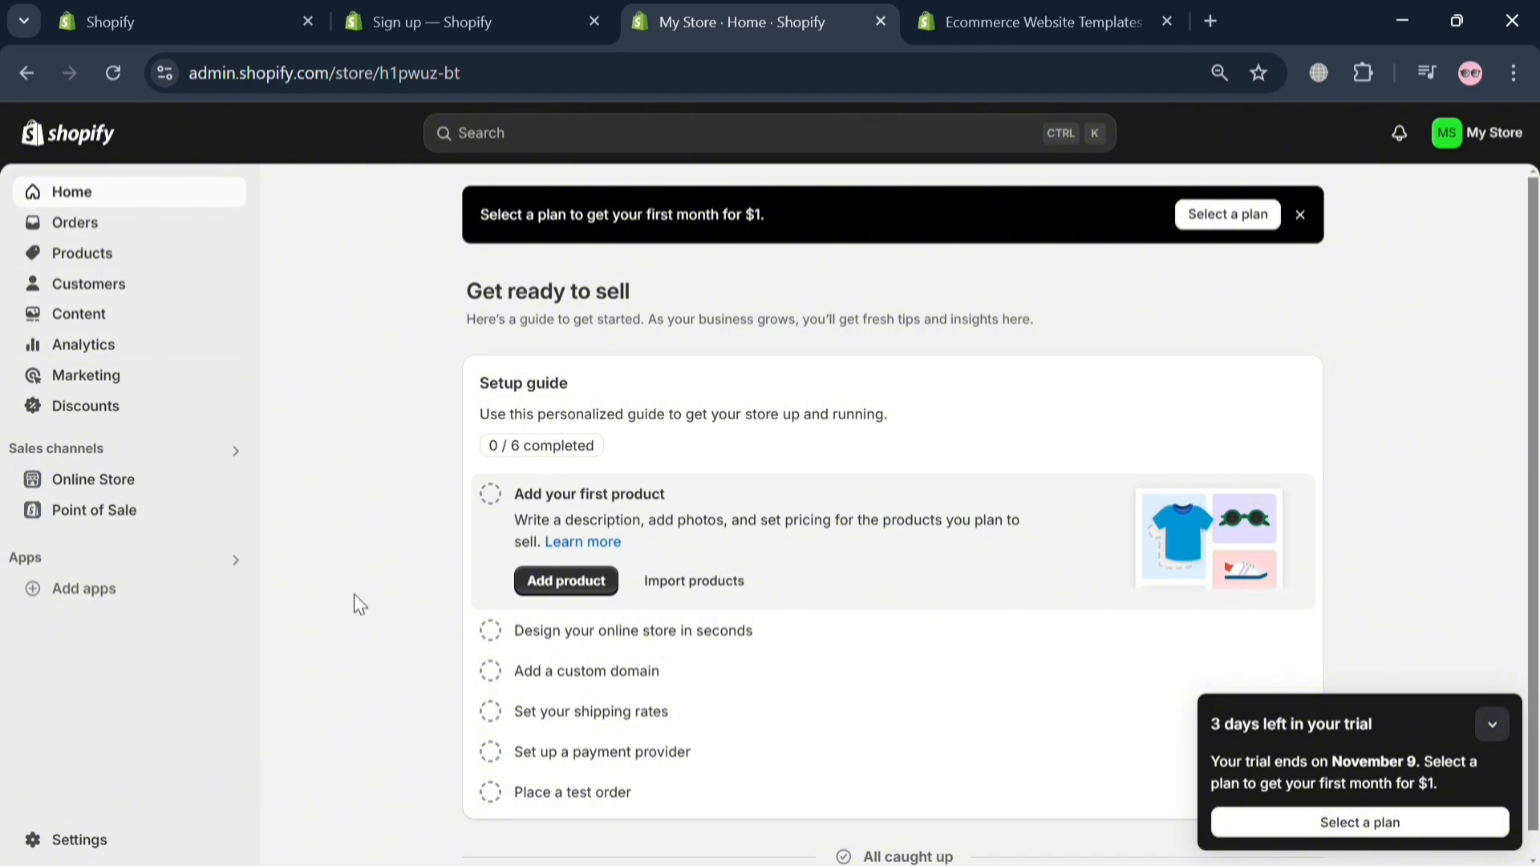
Step: Open the online store's themes and review the current theme, the popular free themes and the additional theme options
{"action": "left_click", "coordinate": [138, 484]}
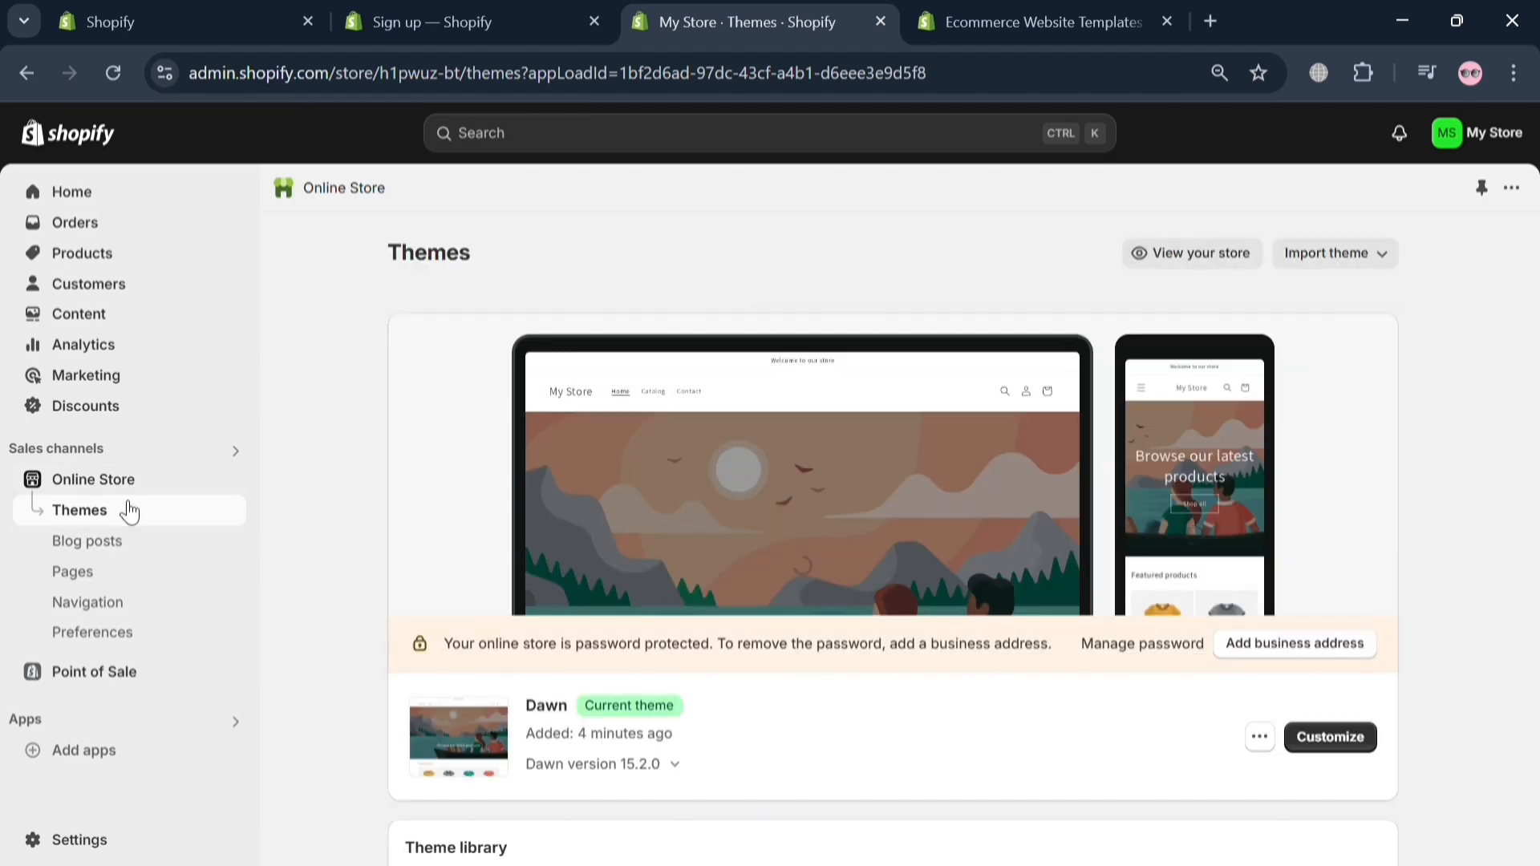
{"action": "scroll", "coordinate": [810, 680], "scroll_direction": "down", "scroll_amount": 3}
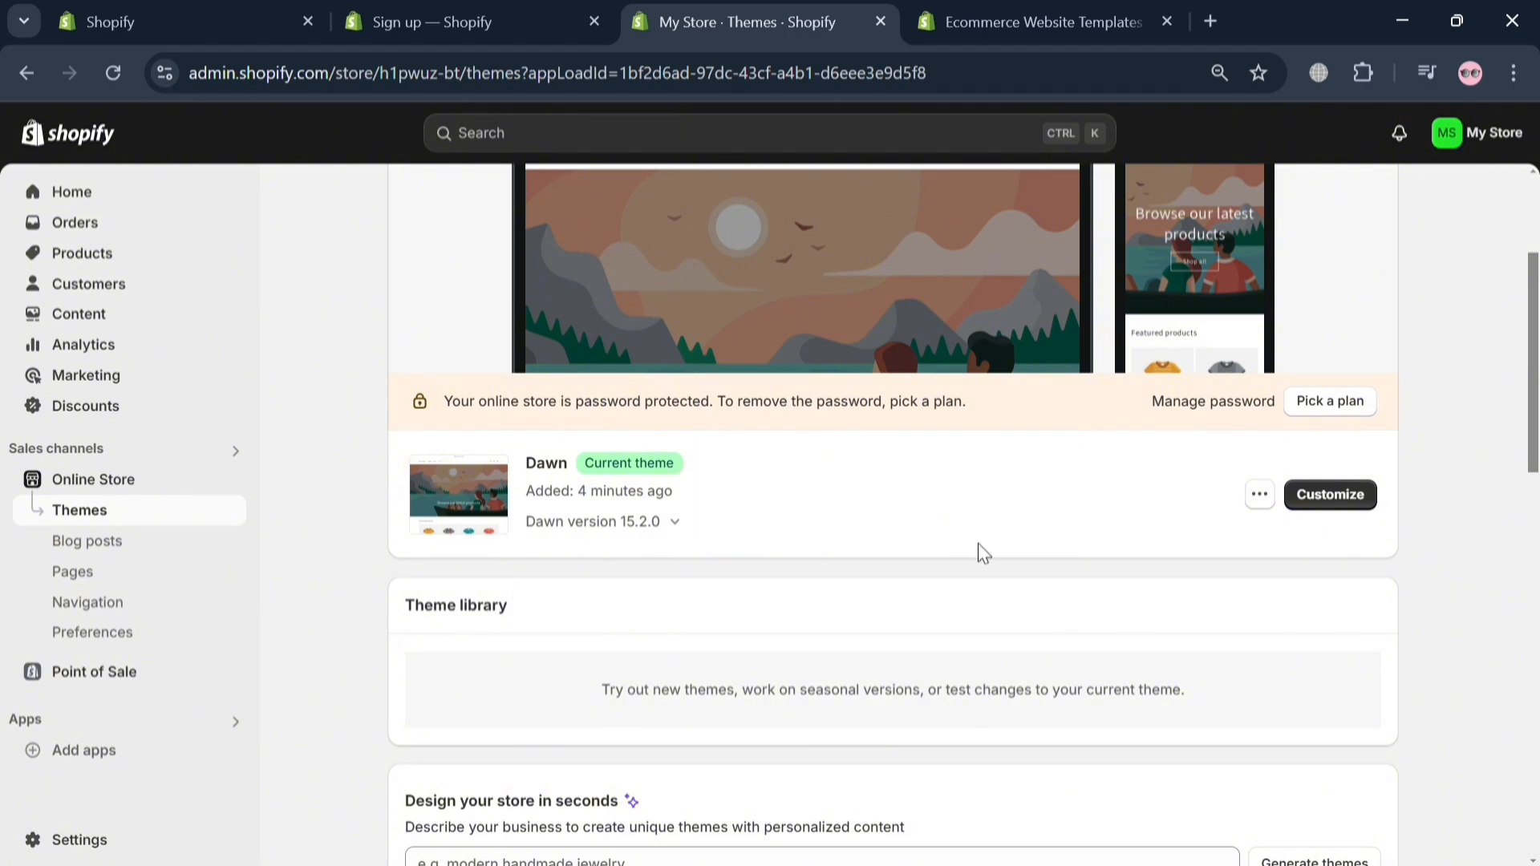
{"action": "scroll", "coordinate": [810, 513], "scroll_direction": "down", "scroll_amount": 8}
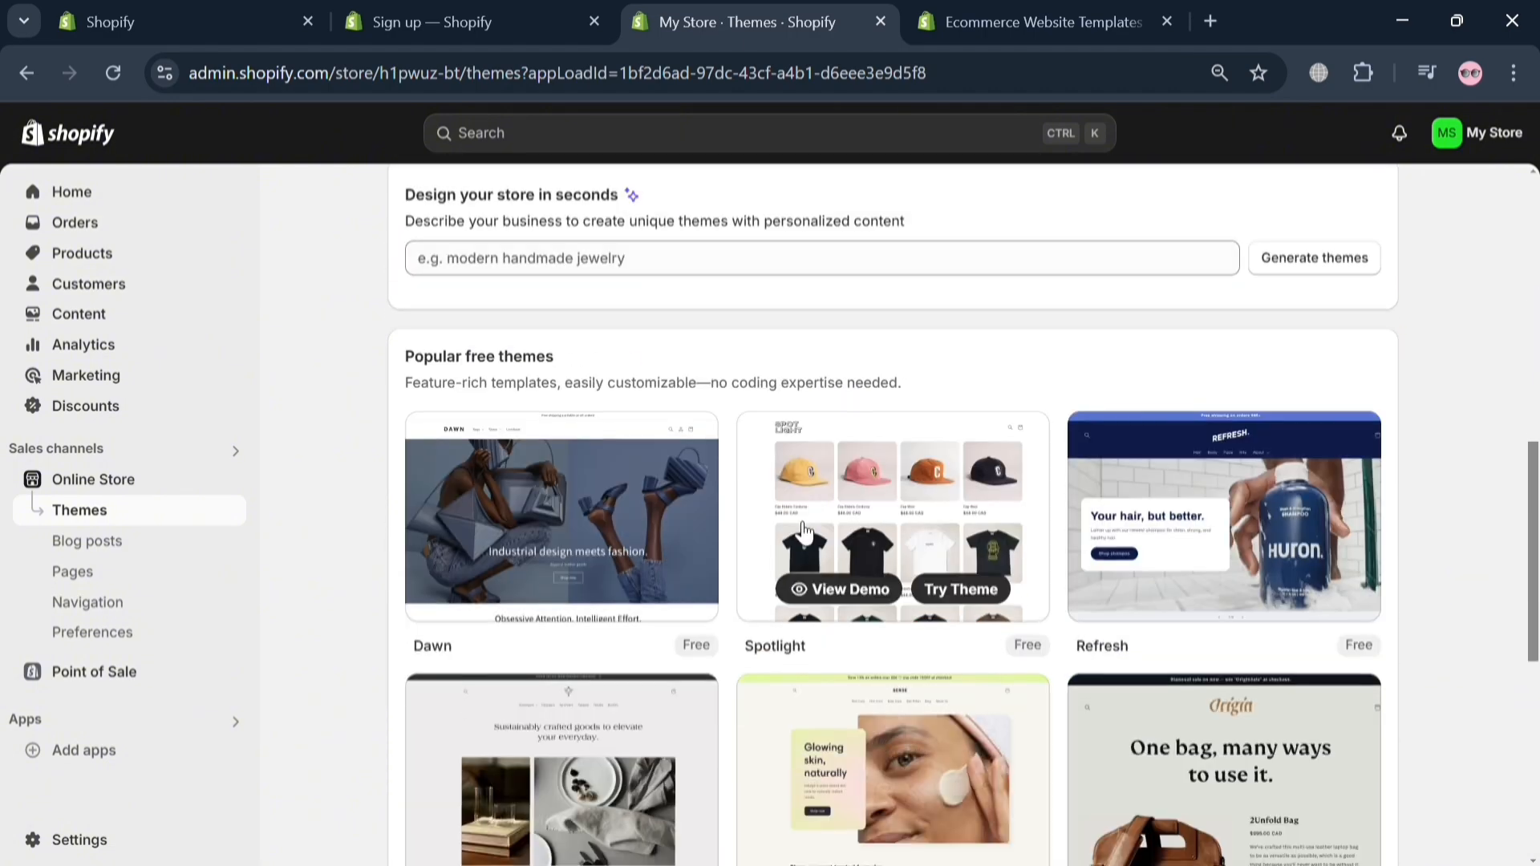
{"action": "scroll", "coordinate": [1123, 561], "scroll_direction": "down", "scroll_amount": 6}
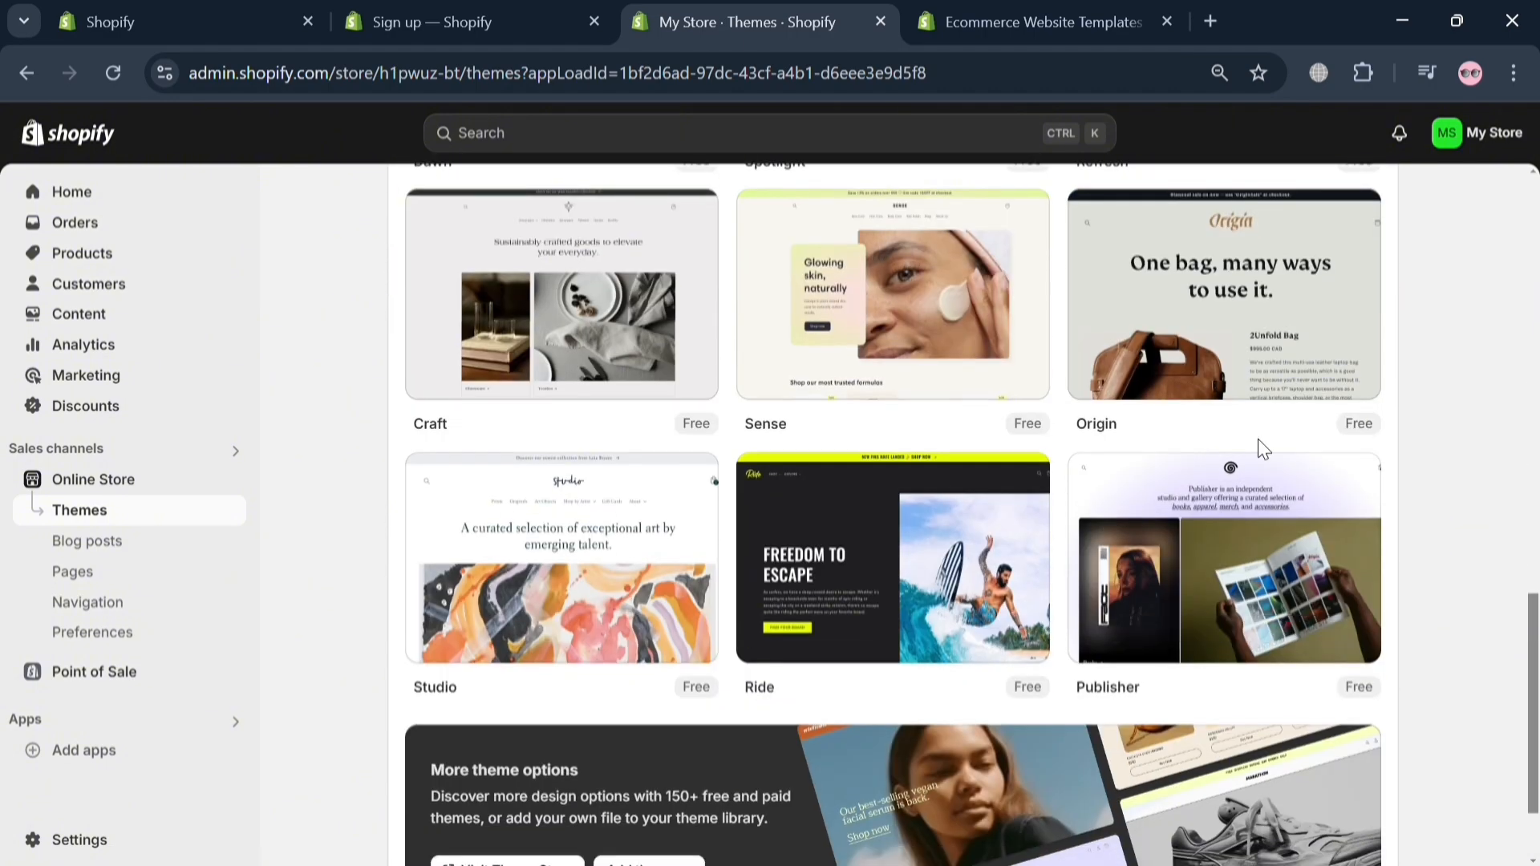
{"action": "scroll", "coordinate": [1271, 579], "scroll_direction": "down", "scroll_amount": 1}
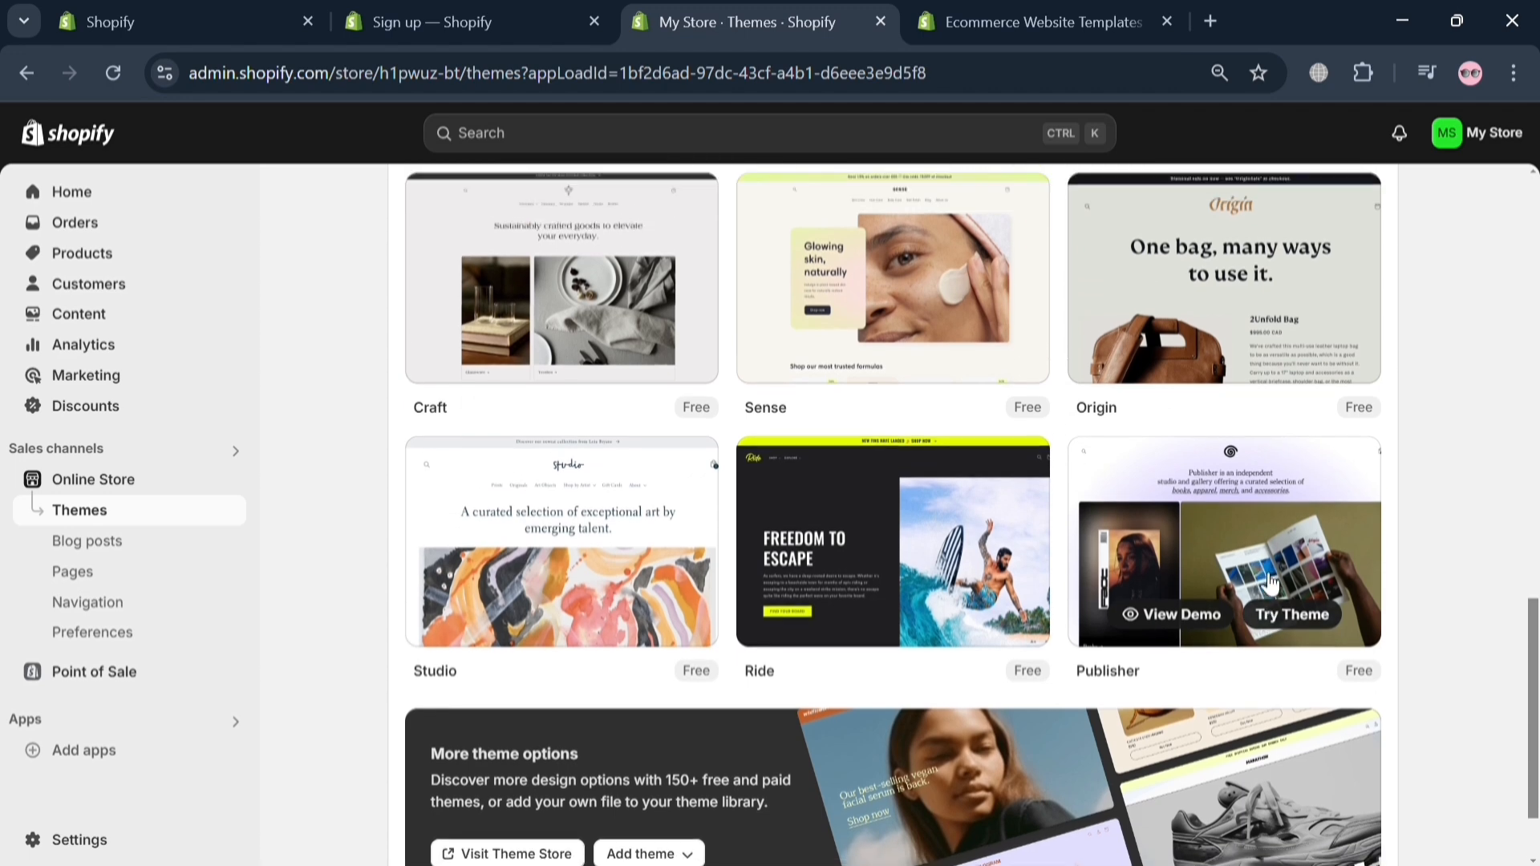
{"action": "scroll", "coordinate": [1272, 569], "scroll_direction": "down", "scroll_amount": 1}
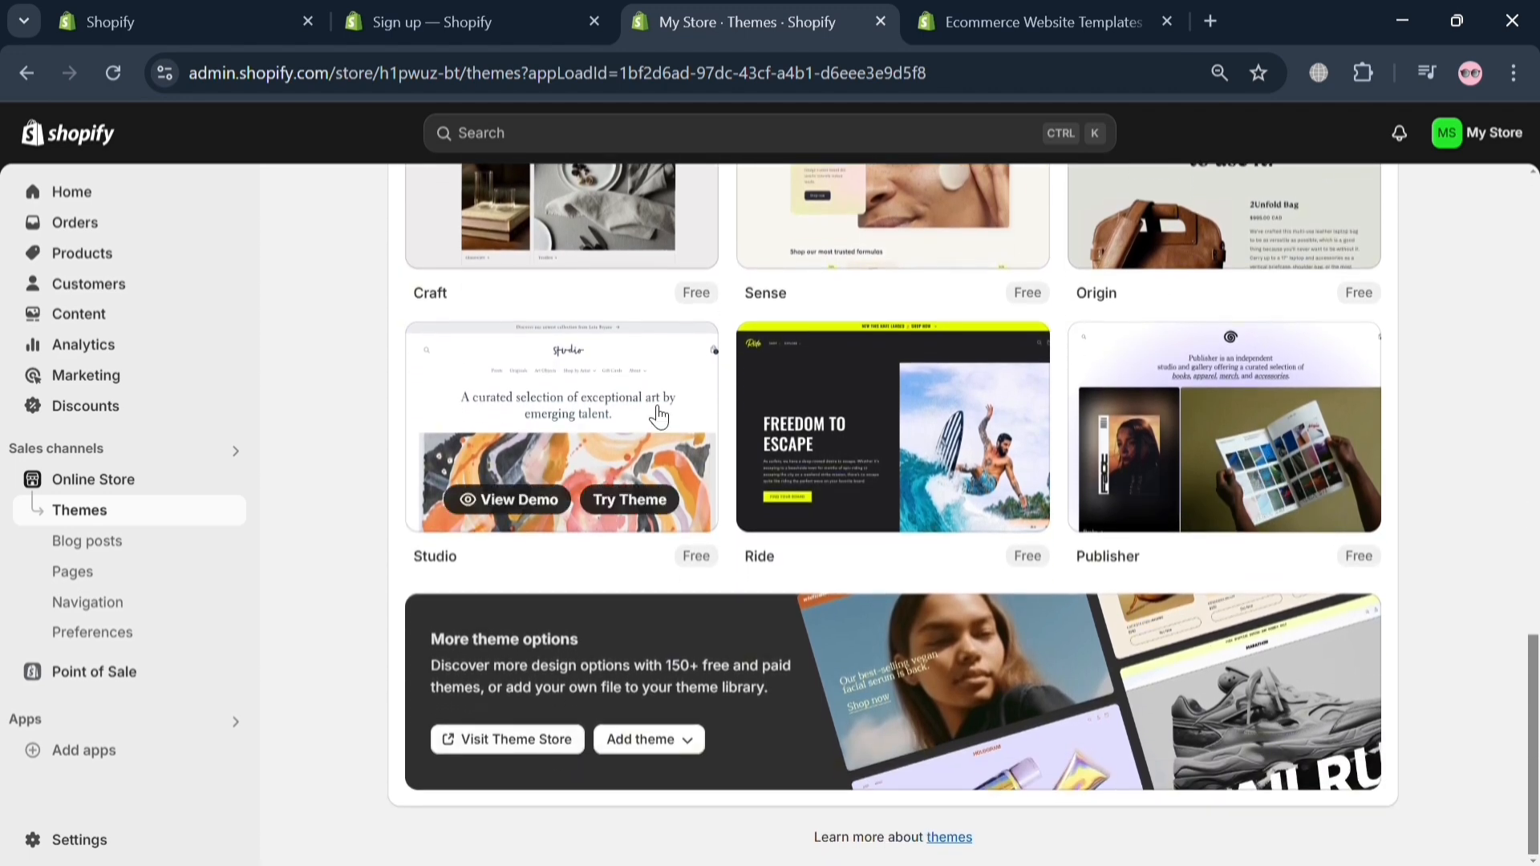
Step: Switch to the Shopify Theme Store, browse its featured themes and log in with the existing account
{"action": "left_click", "coordinate": [979, 12]}
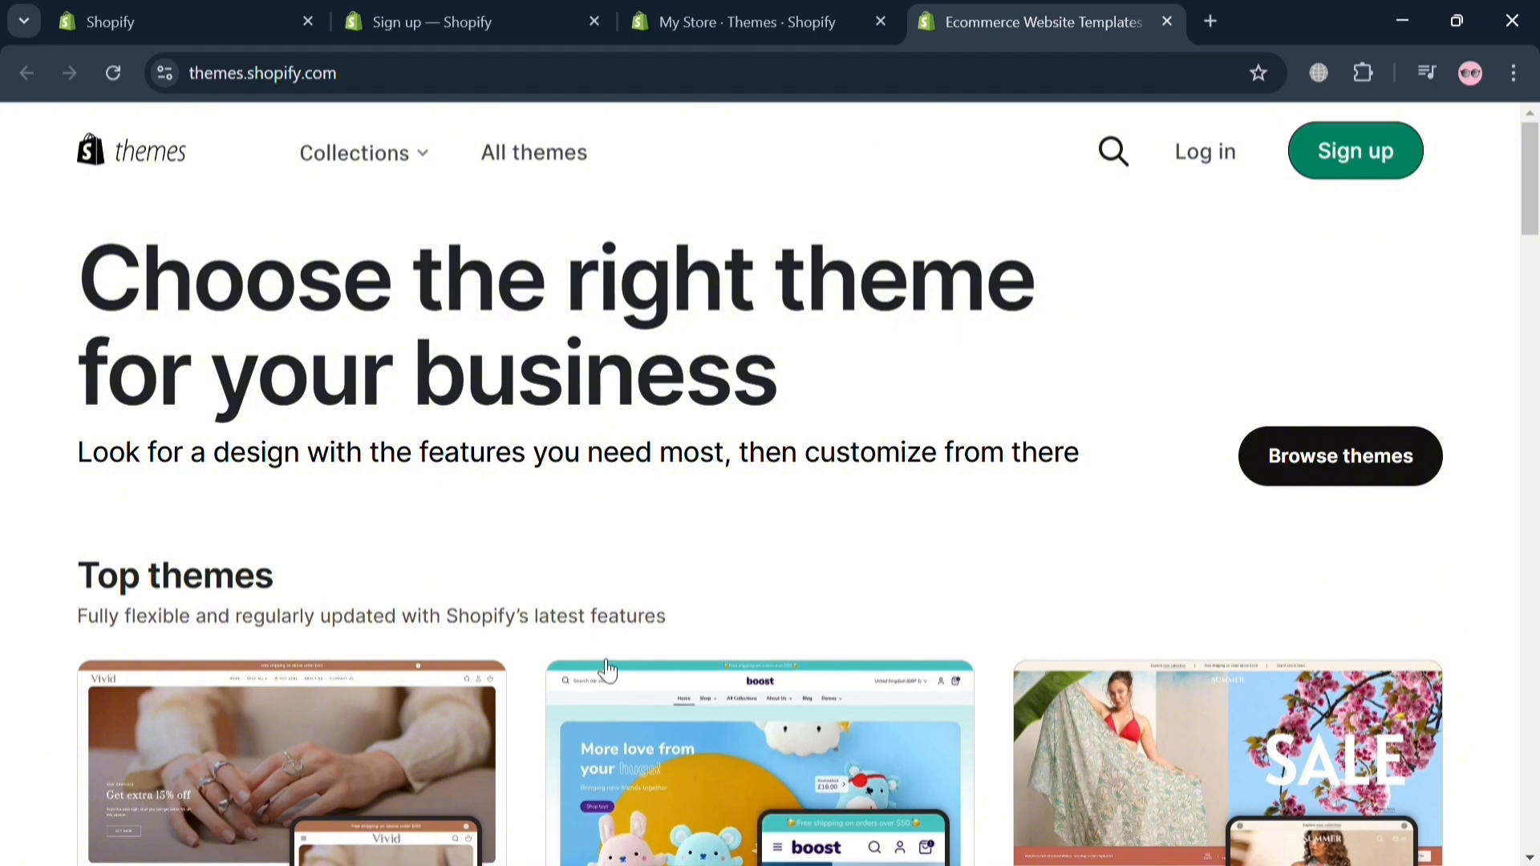
{"action": "scroll", "coordinate": [698, 557], "scroll_direction": "down", "scroll_amount": 5}
{"action": "scroll", "coordinate": [743, 513], "scroll_direction": "down", "scroll_amount": 5}
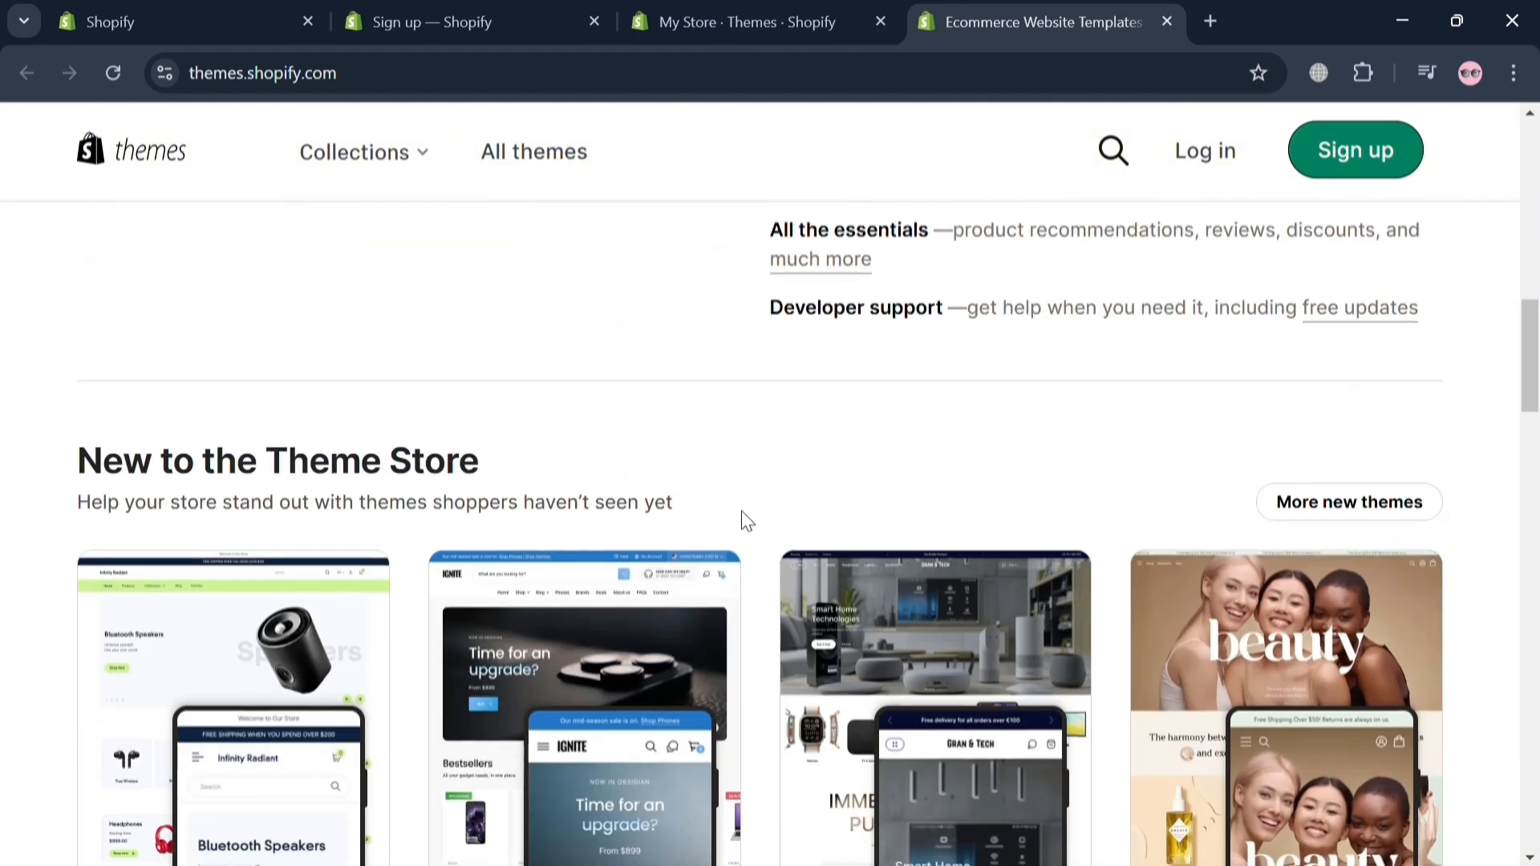
{"action": "scroll", "coordinate": [744, 518], "scroll_direction": "up", "scroll_amount": 11}
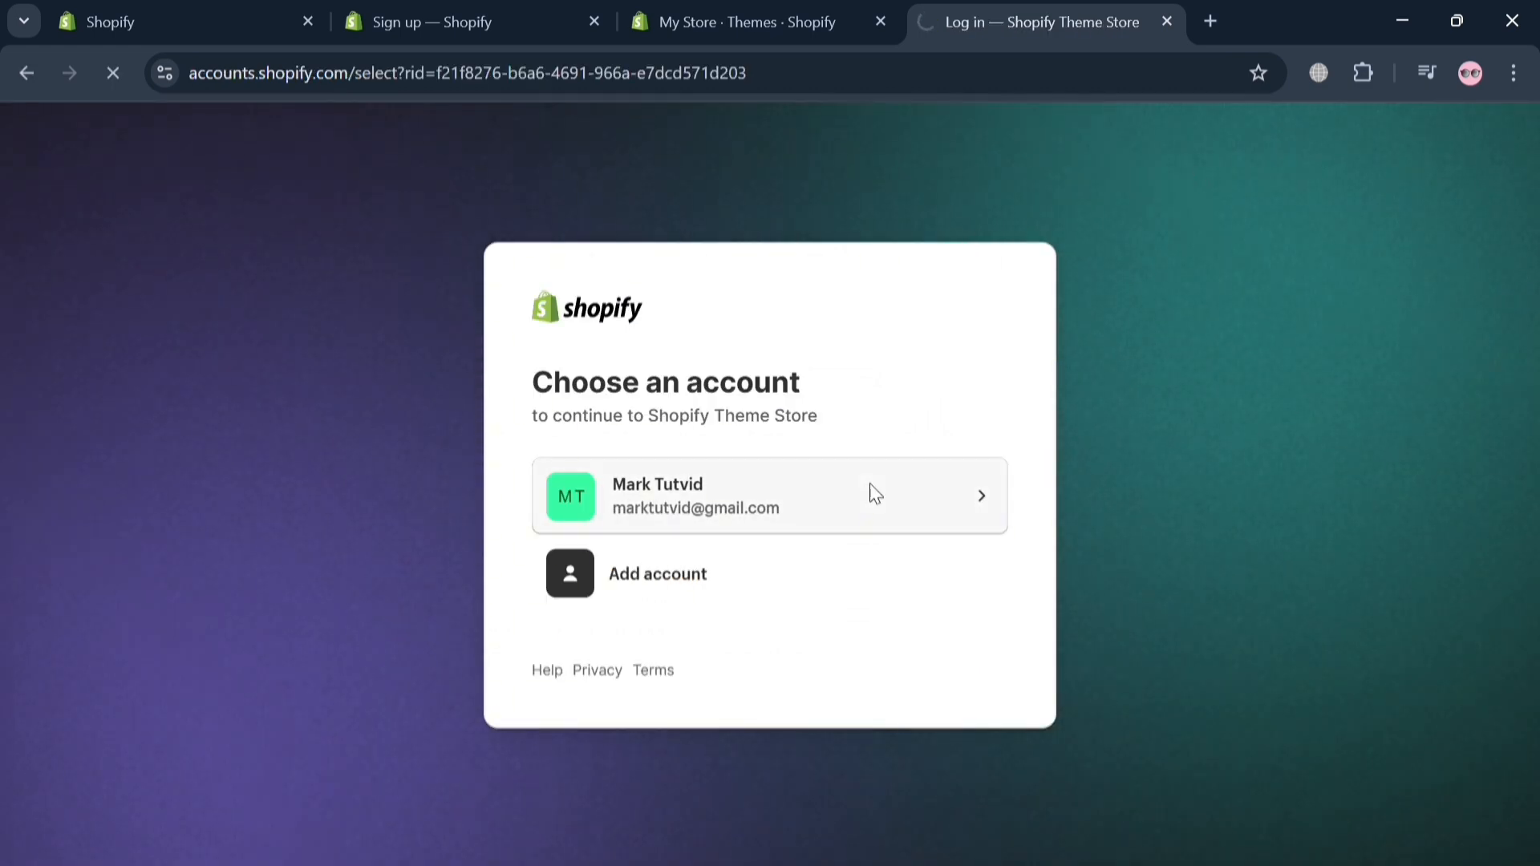
{"action": "left_click", "coordinate": [879, 495]}
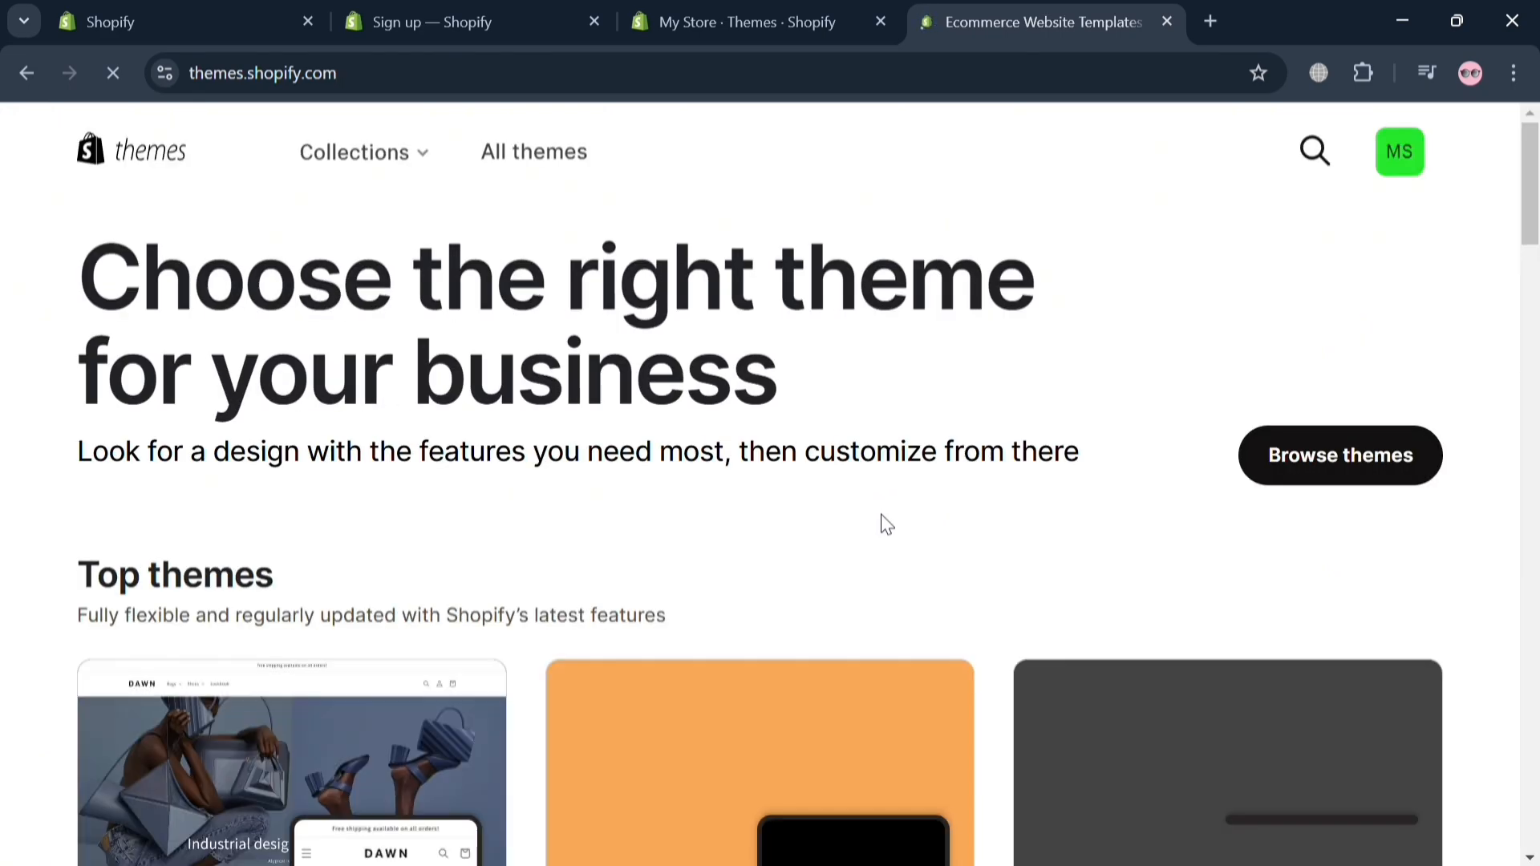
Step: Search the Theme Store for "imp" and open the Impact theme's page
{"action": "scroll", "coordinate": [1276, 581], "scroll_direction": "down", "scroll_amount": 12}
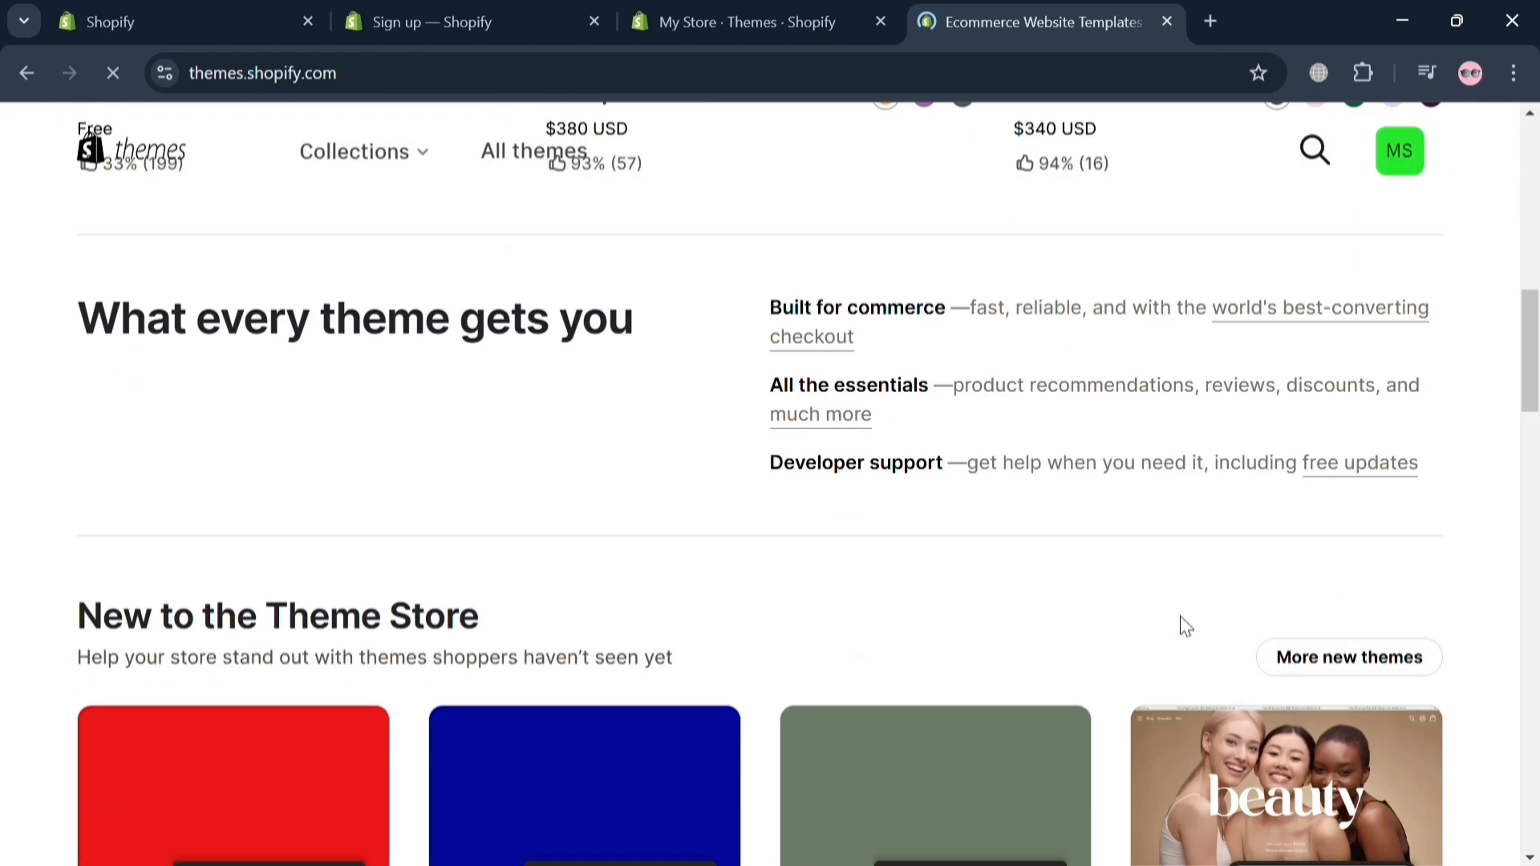
{"action": "scroll", "coordinate": [1131, 618], "scroll_direction": "up", "scroll_amount": 12}
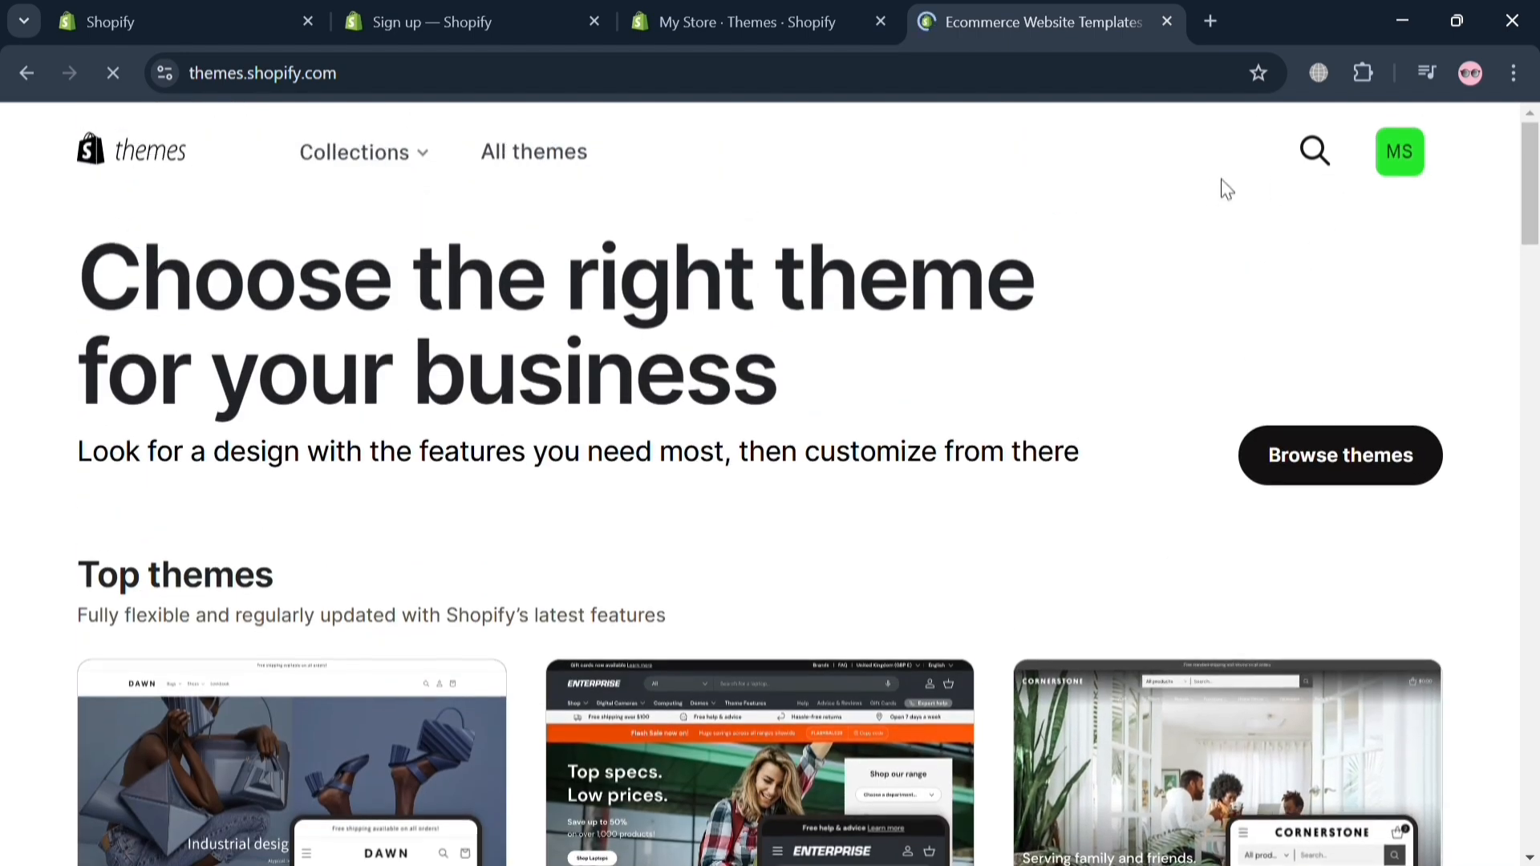
{"action": "left_click", "coordinate": [1326, 151]}
{"action": "type", "text": "imp"}
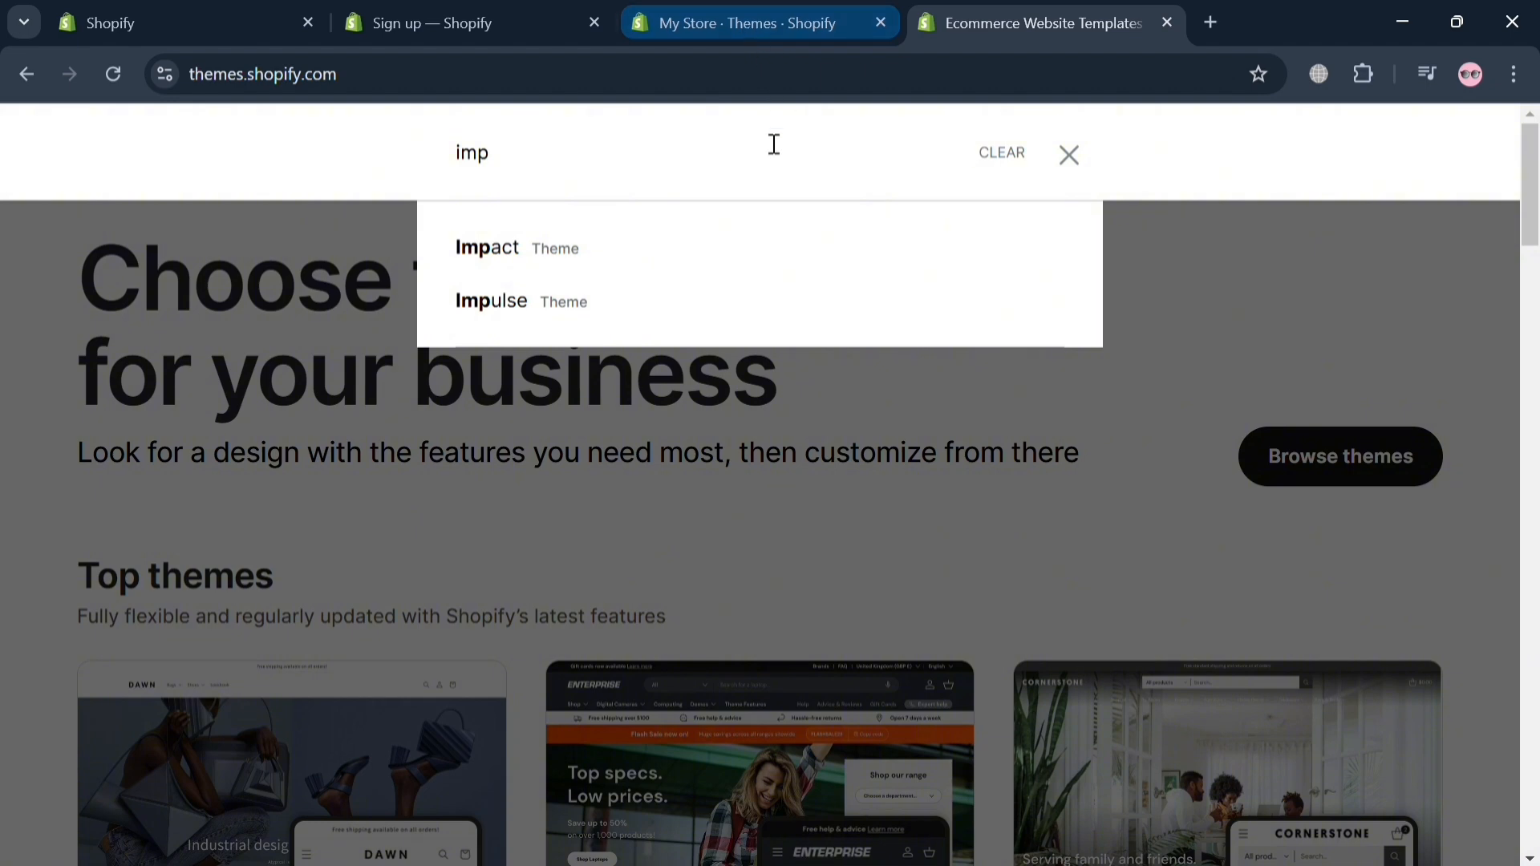
{"action": "left_click", "coordinate": [765, 248]}
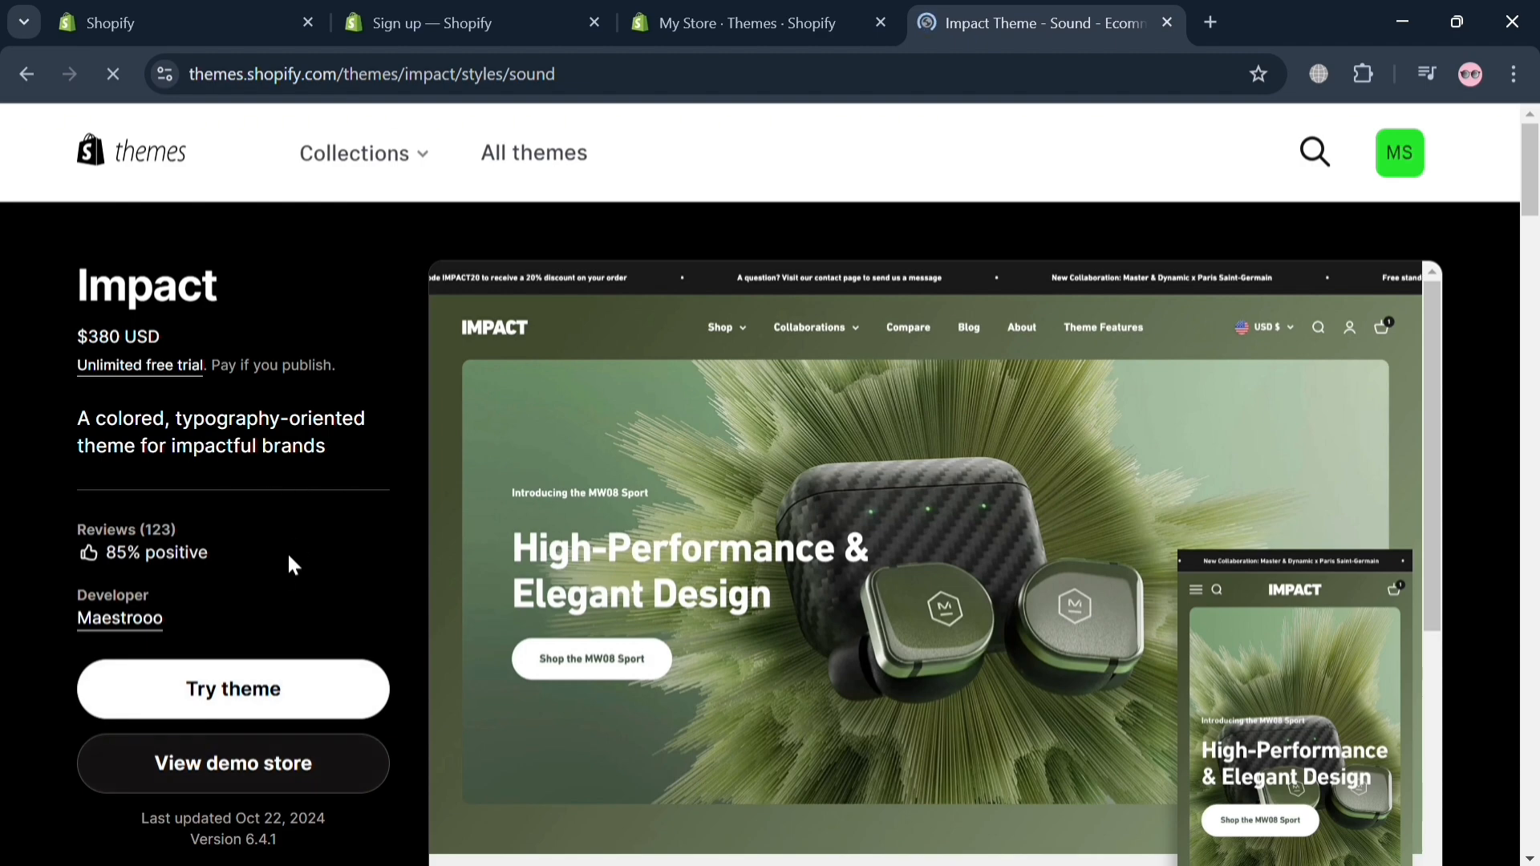
Step: Look through the Impact theme's page, examining its highlights, feature list, preview and pricing details
{"action": "scroll", "coordinate": [240, 384], "scroll_direction": "down", "scroll_amount": 3}
{"action": "scroll", "coordinate": [225, 393], "scroll_direction": "down", "scroll_amount": 10}
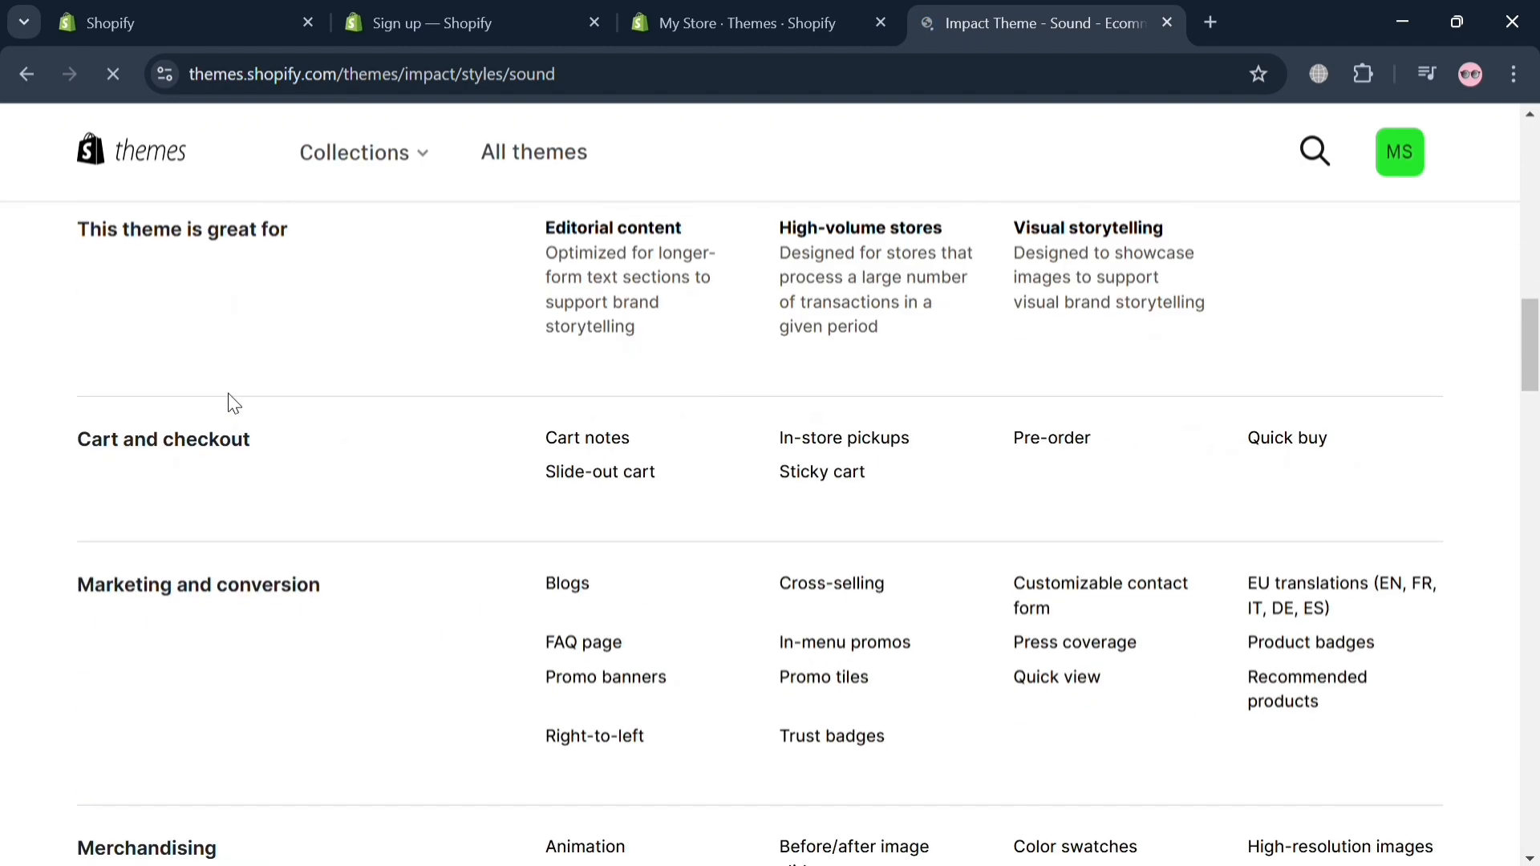
{"action": "scroll", "coordinate": [549, 576], "scroll_direction": "up", "scroll_amount": 7}
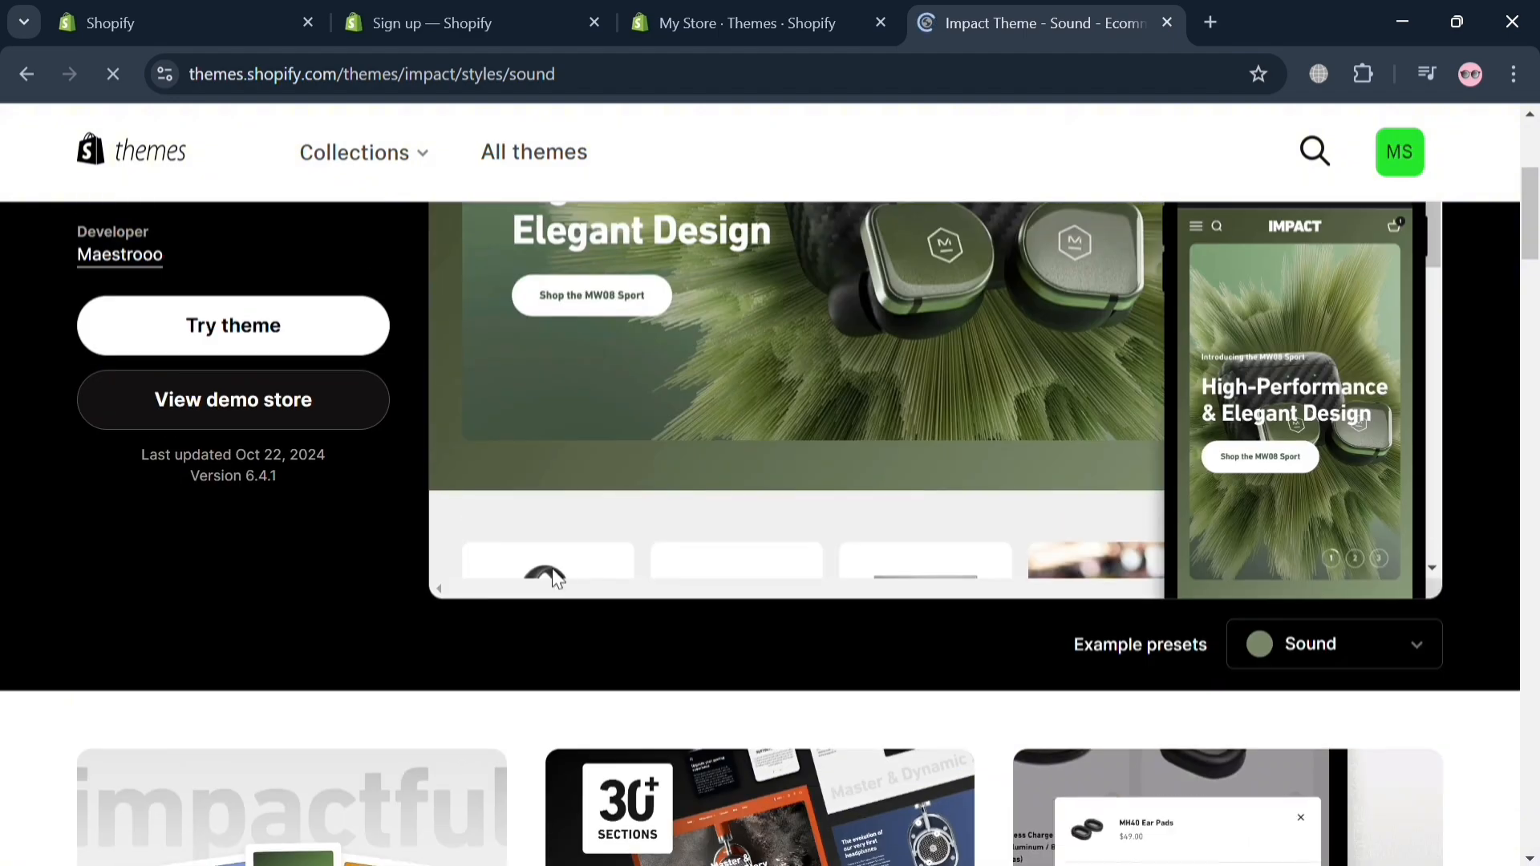
{"action": "scroll", "coordinate": [528, 720], "scroll_direction": "down", "scroll_amount": 3}
{"action": "scroll", "coordinate": [529, 714], "scroll_direction": "down", "scroll_amount": 15}
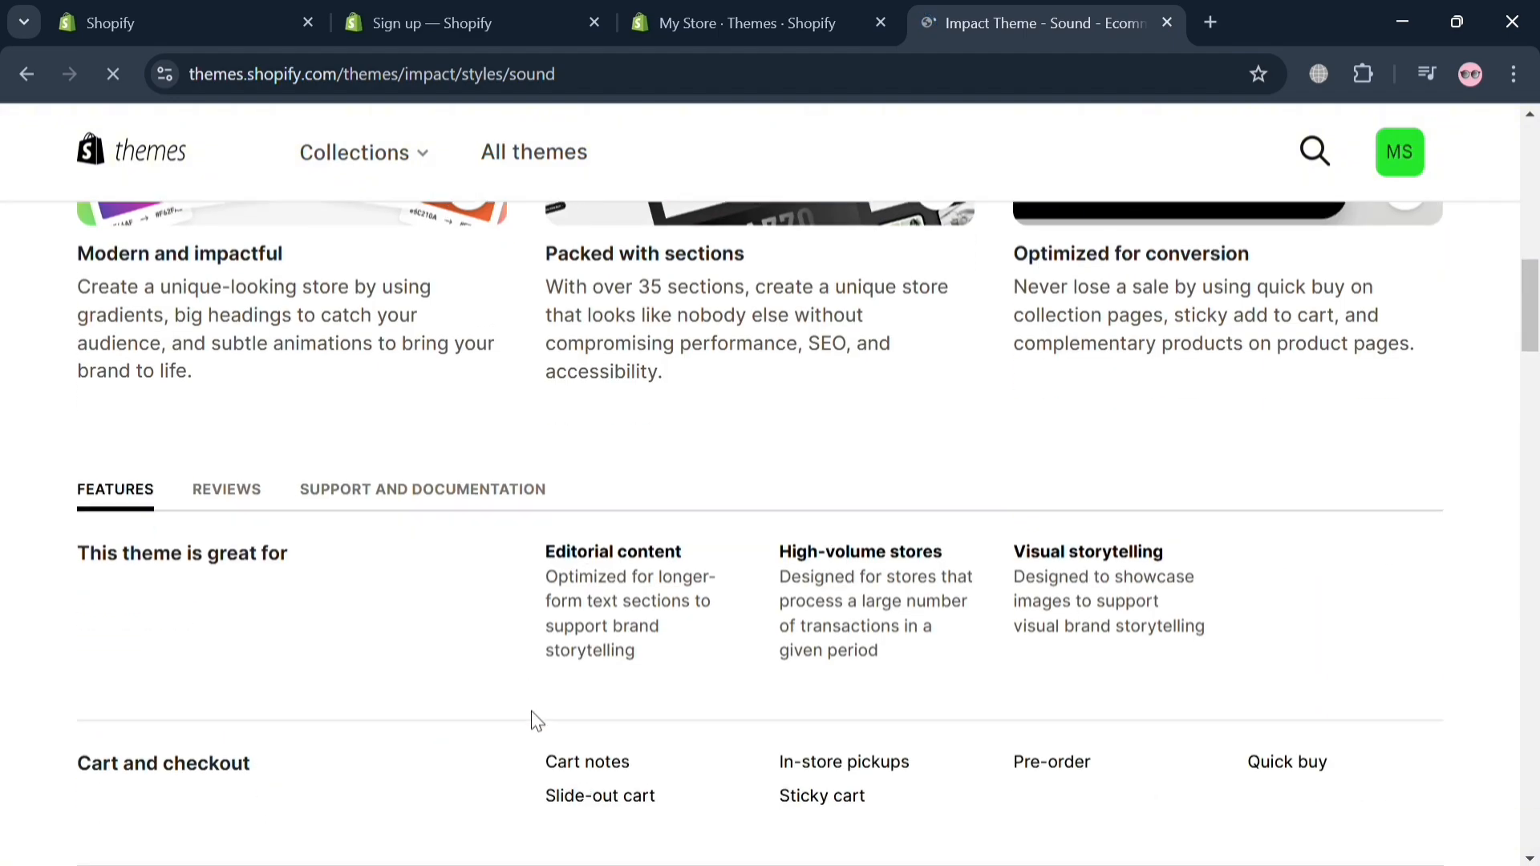
{"action": "scroll", "coordinate": [531, 710], "scroll_direction": "up", "scroll_amount": 6}
{"action": "scroll", "coordinate": [531, 706], "scroll_direction": "up", "scroll_amount": 15}
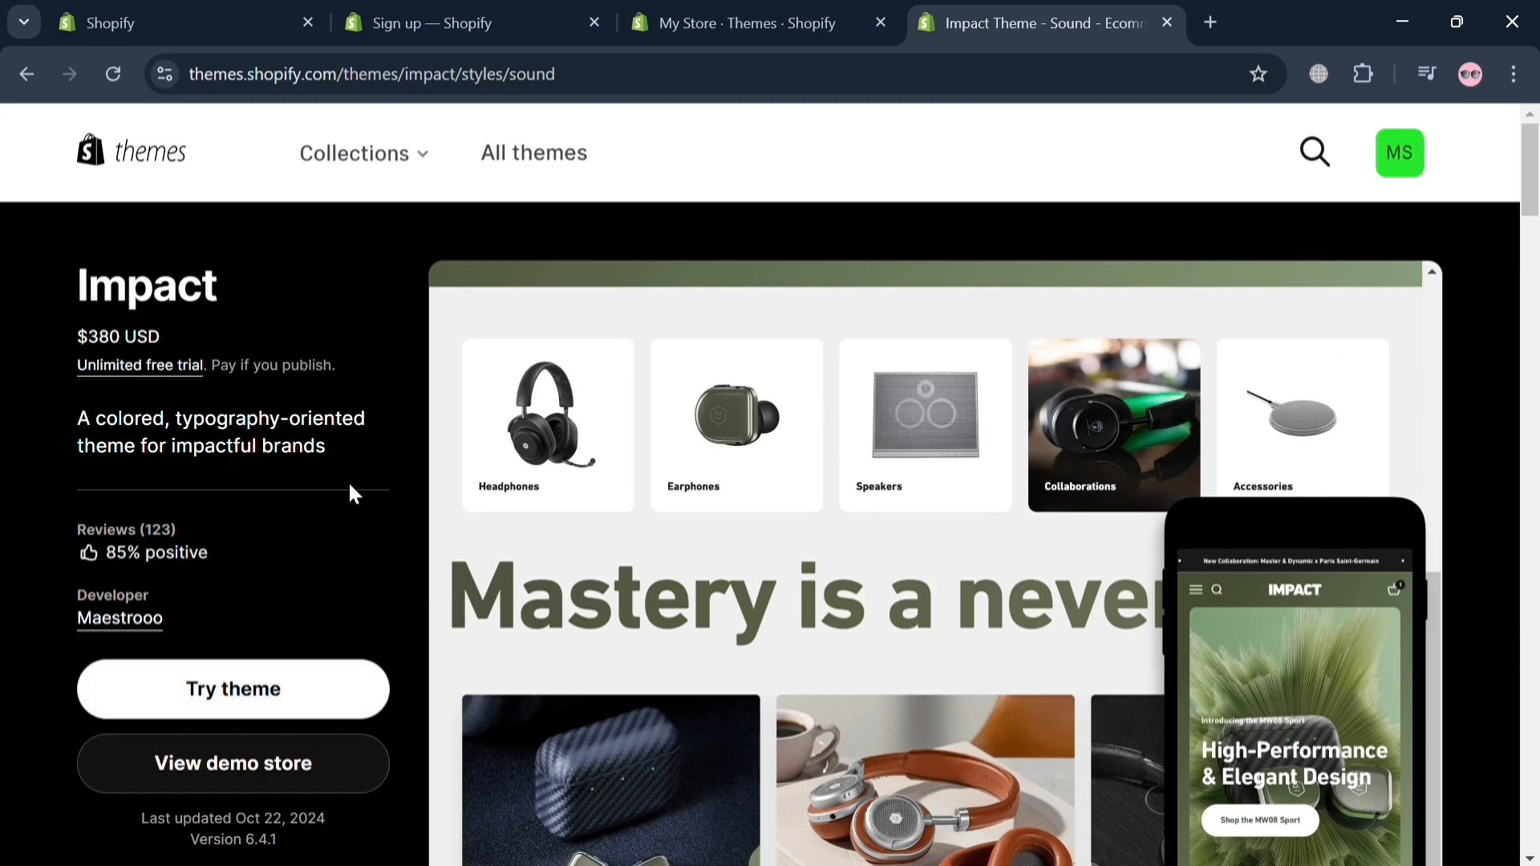
Step: Add the Impact theme to the store as a trial and open it for customization from the theme library
{"action": "left_click", "coordinate": [289, 707]}
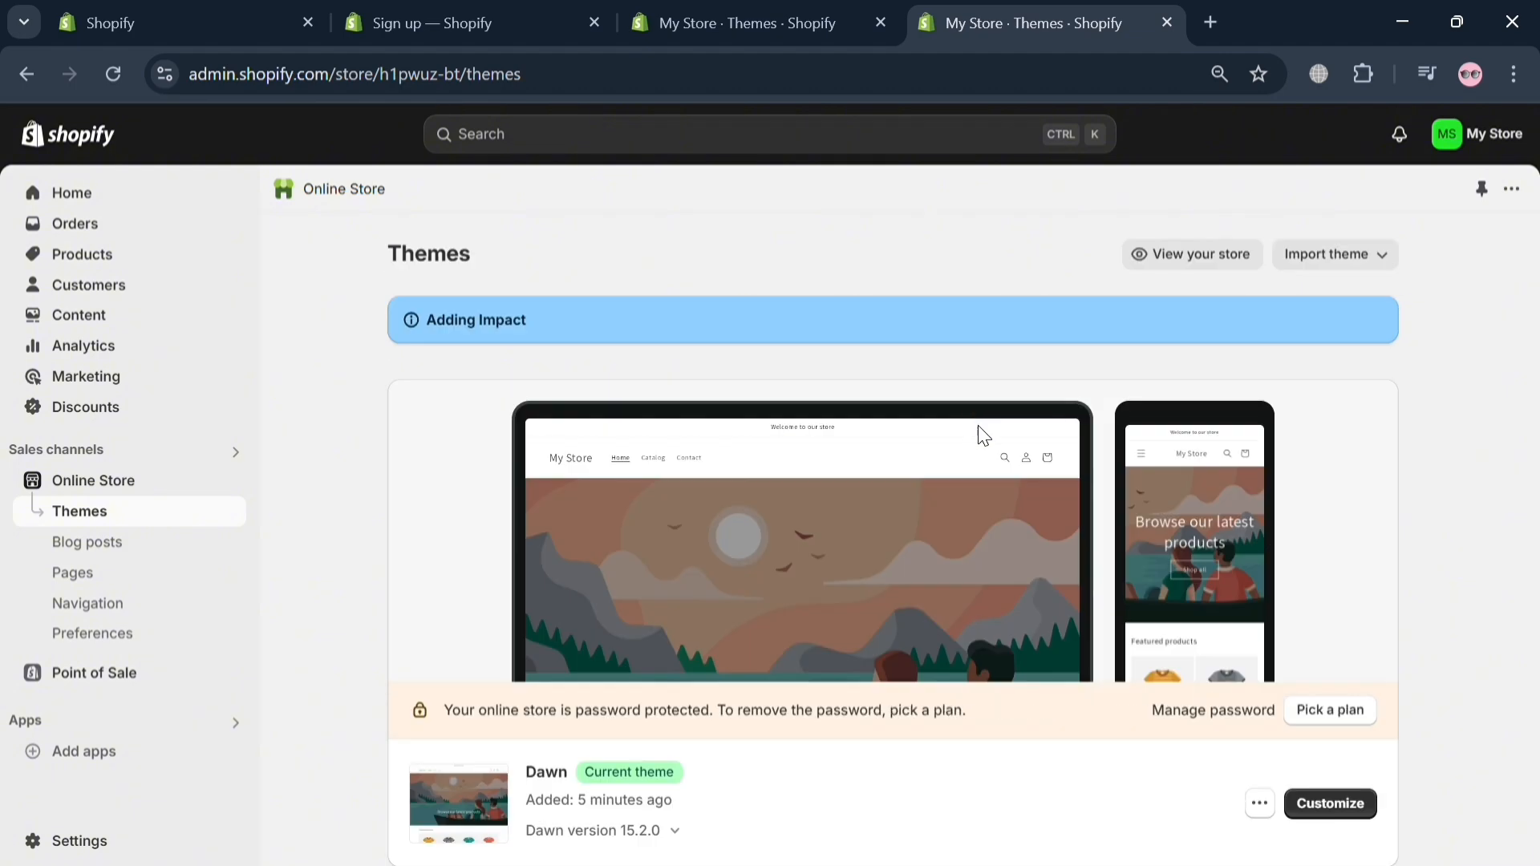
{"action": "scroll", "coordinate": [1159, 703], "scroll_direction": "down", "scroll_amount": 1}
{"action": "scroll", "coordinate": [1159, 702], "scroll_direction": "down", "scroll_amount": 8}
{"action": "scroll", "coordinate": [1162, 636], "scroll_direction": "up", "scroll_amount": 6}
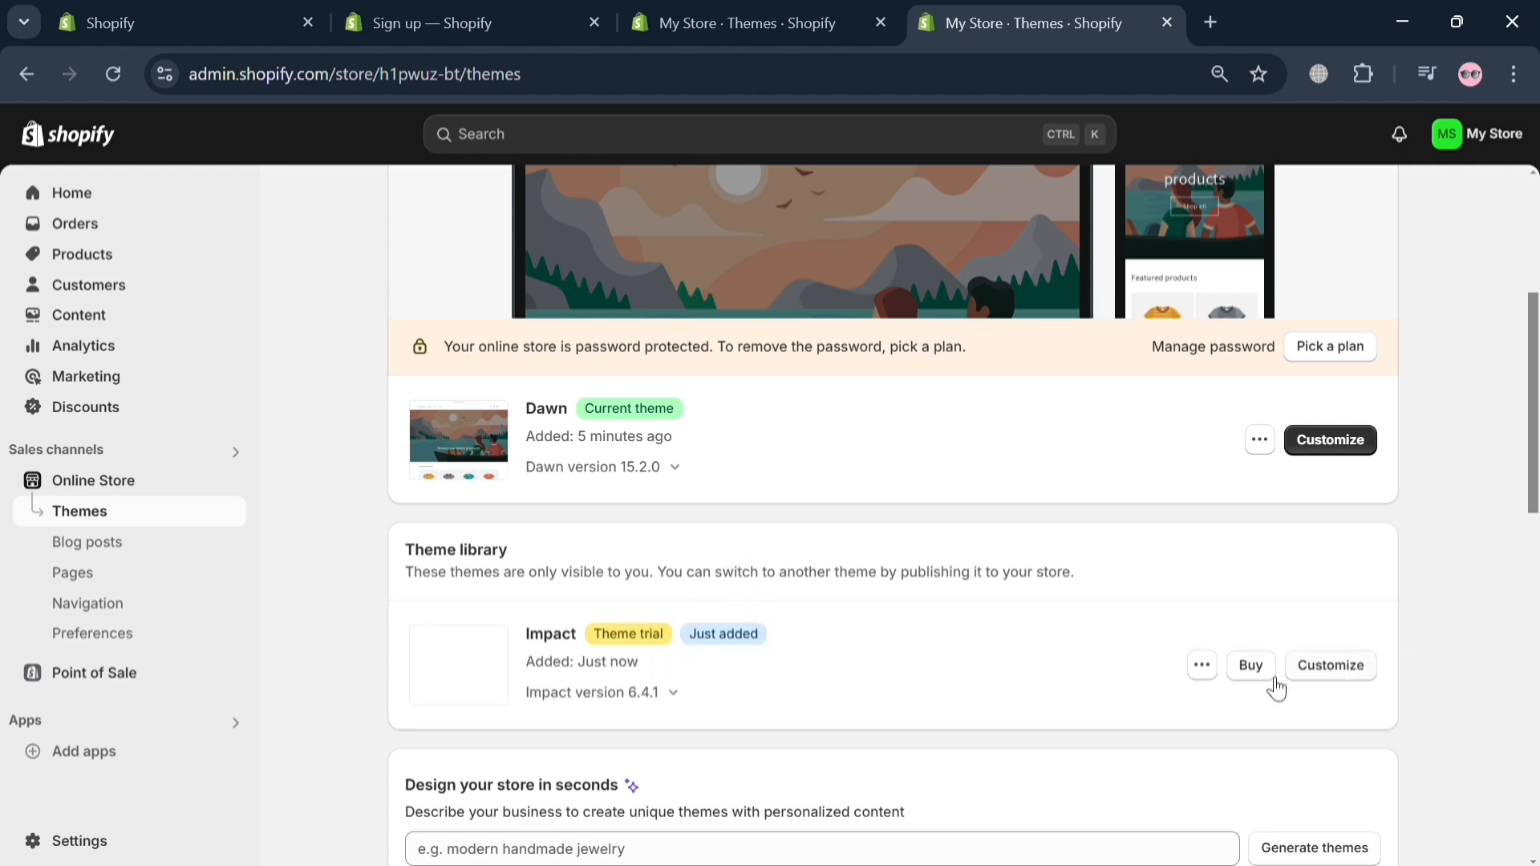
{"action": "left_click", "coordinate": [1354, 676]}
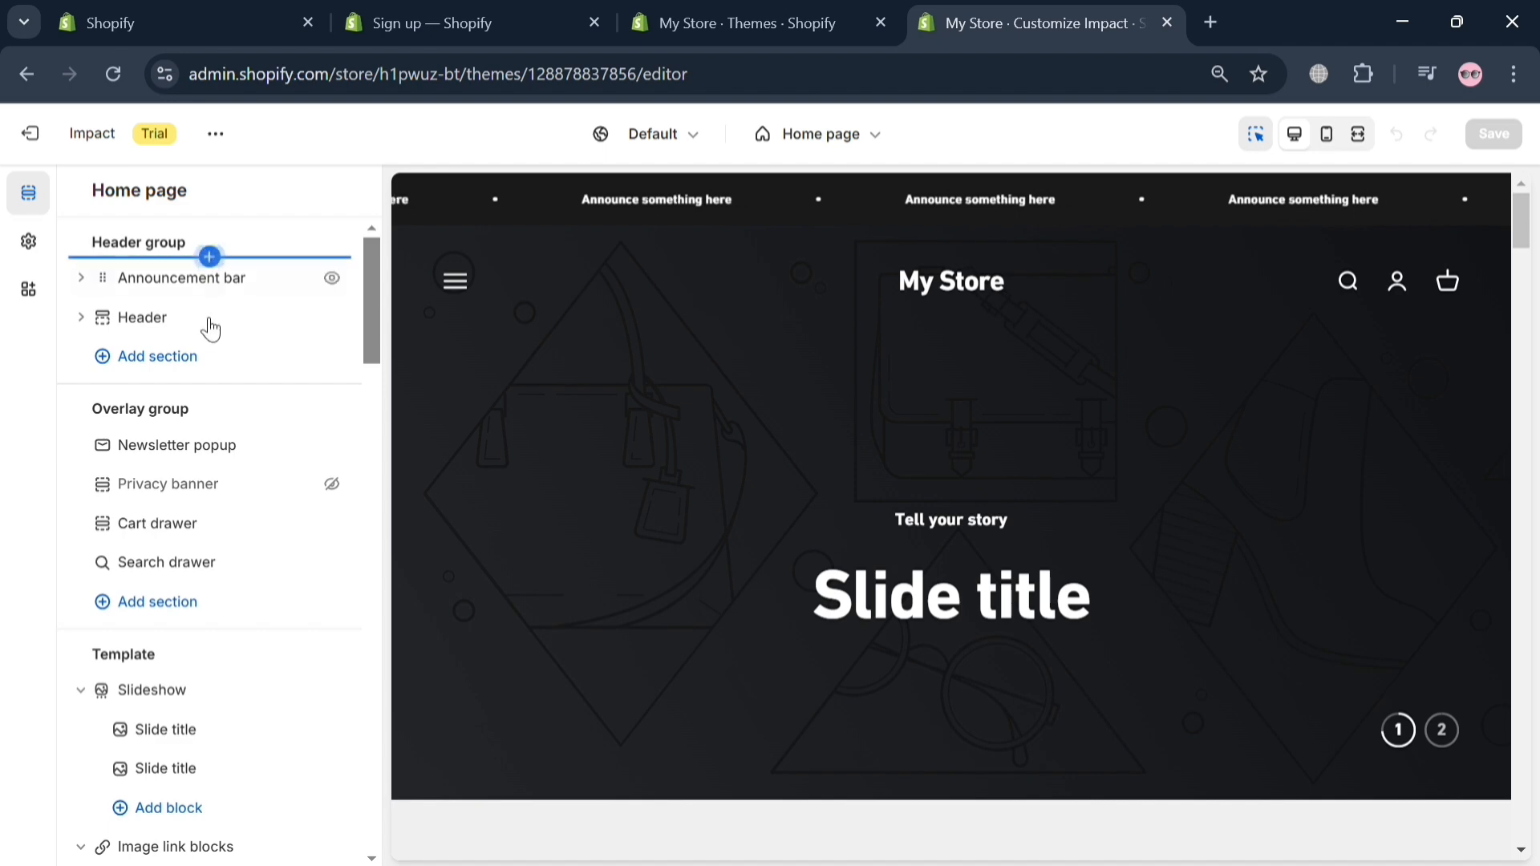
Step: View the newsletter popup's settings, dismiss its preview and return to the home page sections
{"action": "left_click", "coordinate": [301, 451]}
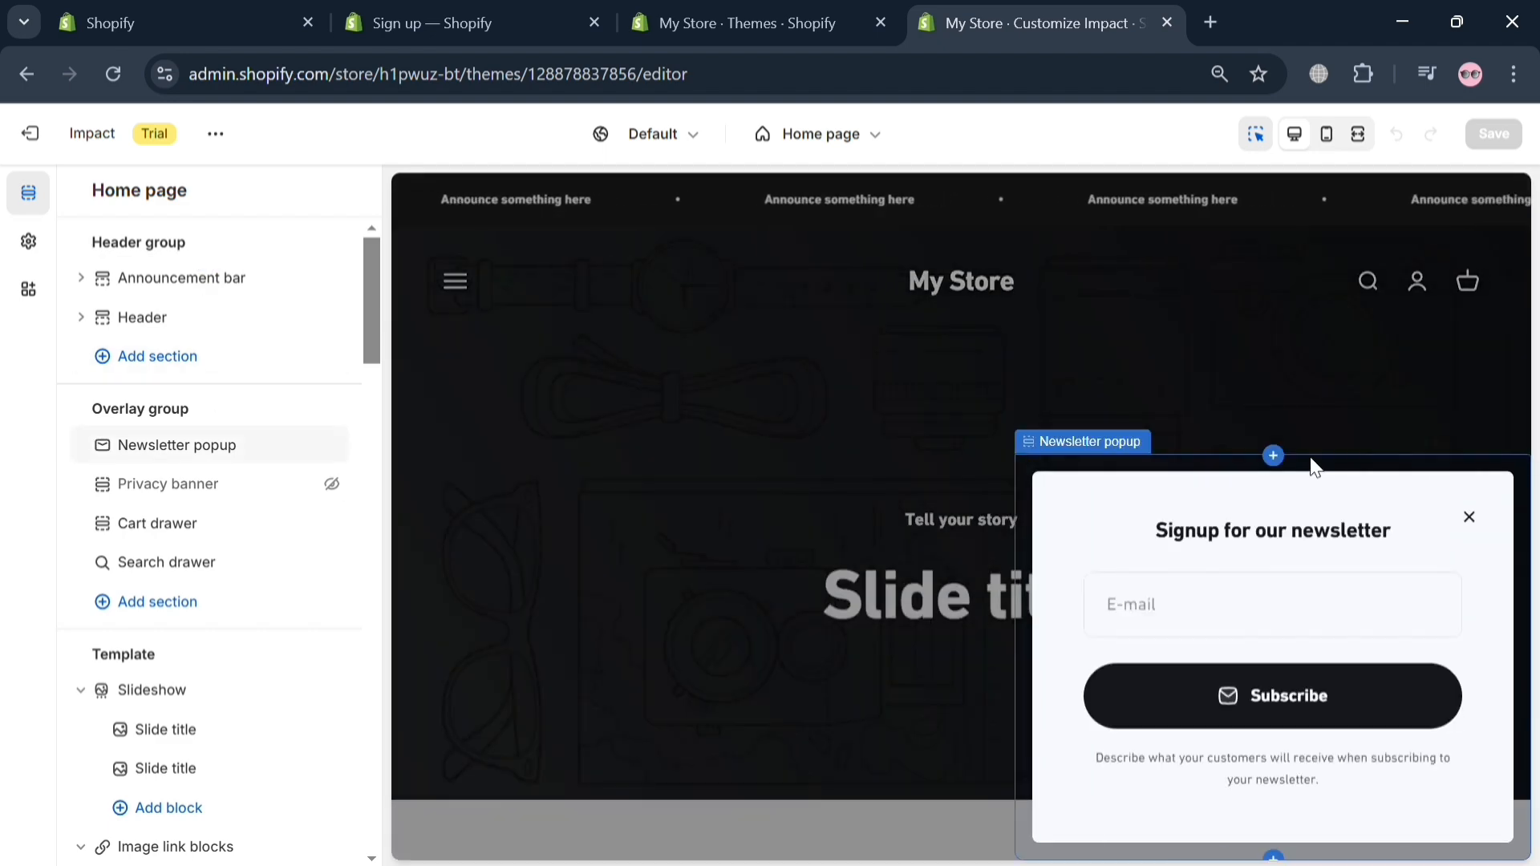
{"action": "left_click", "coordinate": [1475, 522]}
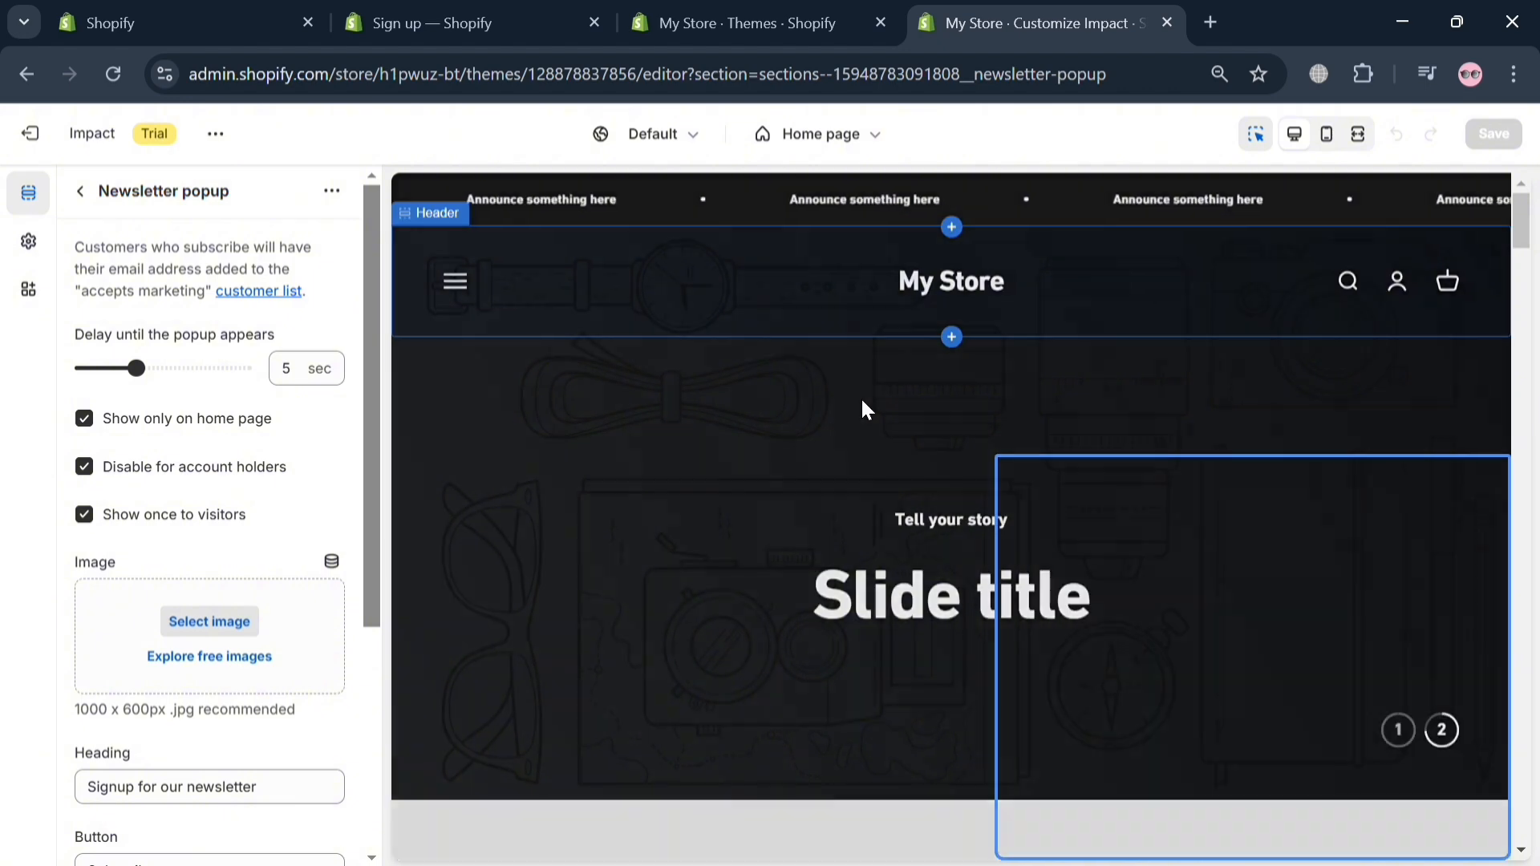
{"action": "left_click", "coordinate": [80, 191]}
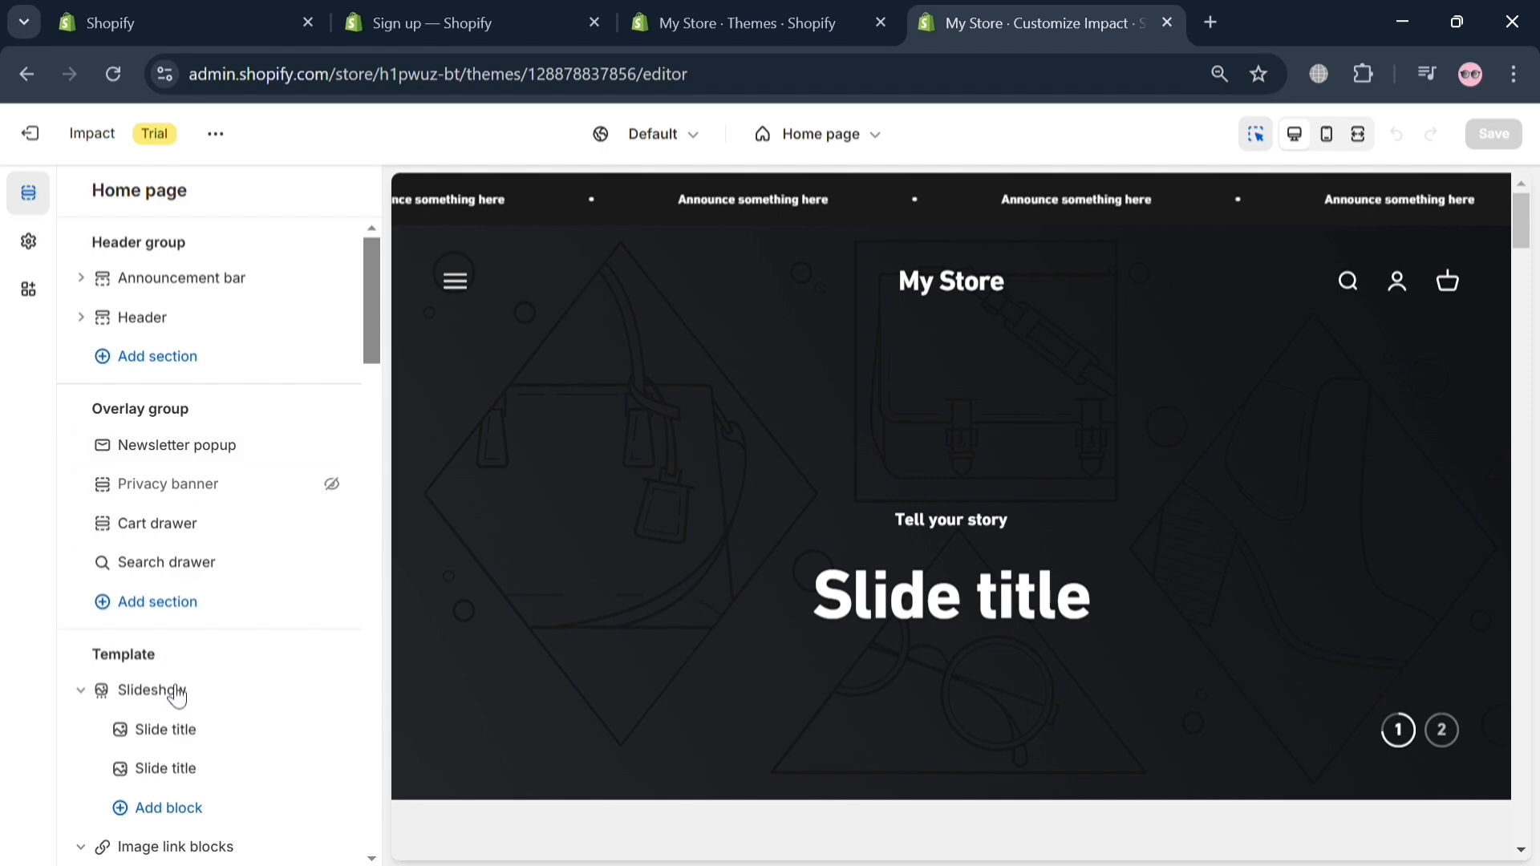
Step: Try to move the announcement bar and header sections of the header group
{"action": "left_click_drag", "start_coordinate": [200, 281], "coordinate": [882, 252]}
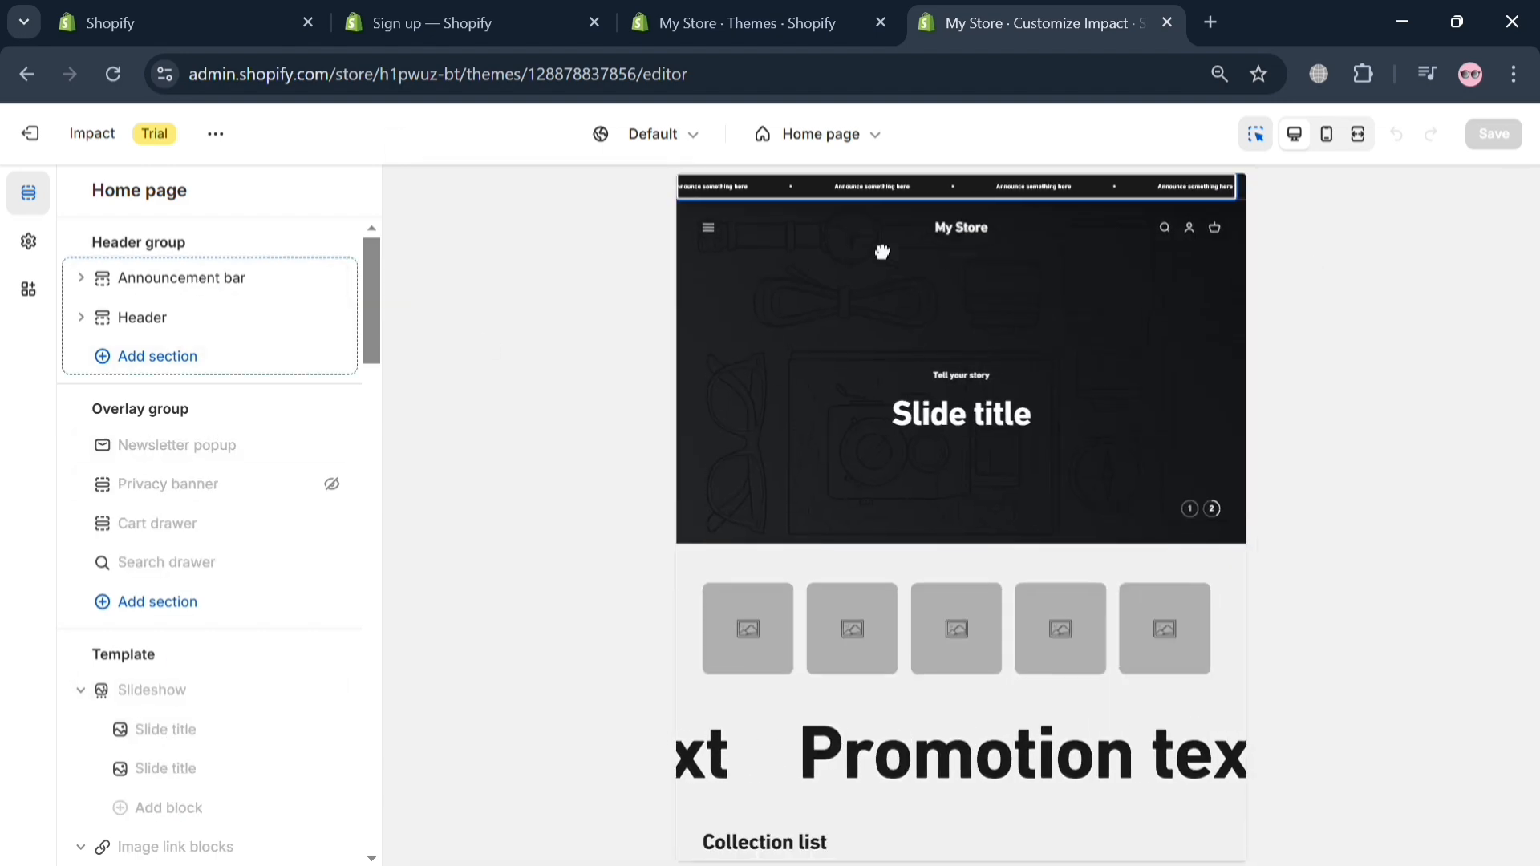
{"action": "left_click_drag", "start_coordinate": [102, 321], "coordinate": [233, 341]}
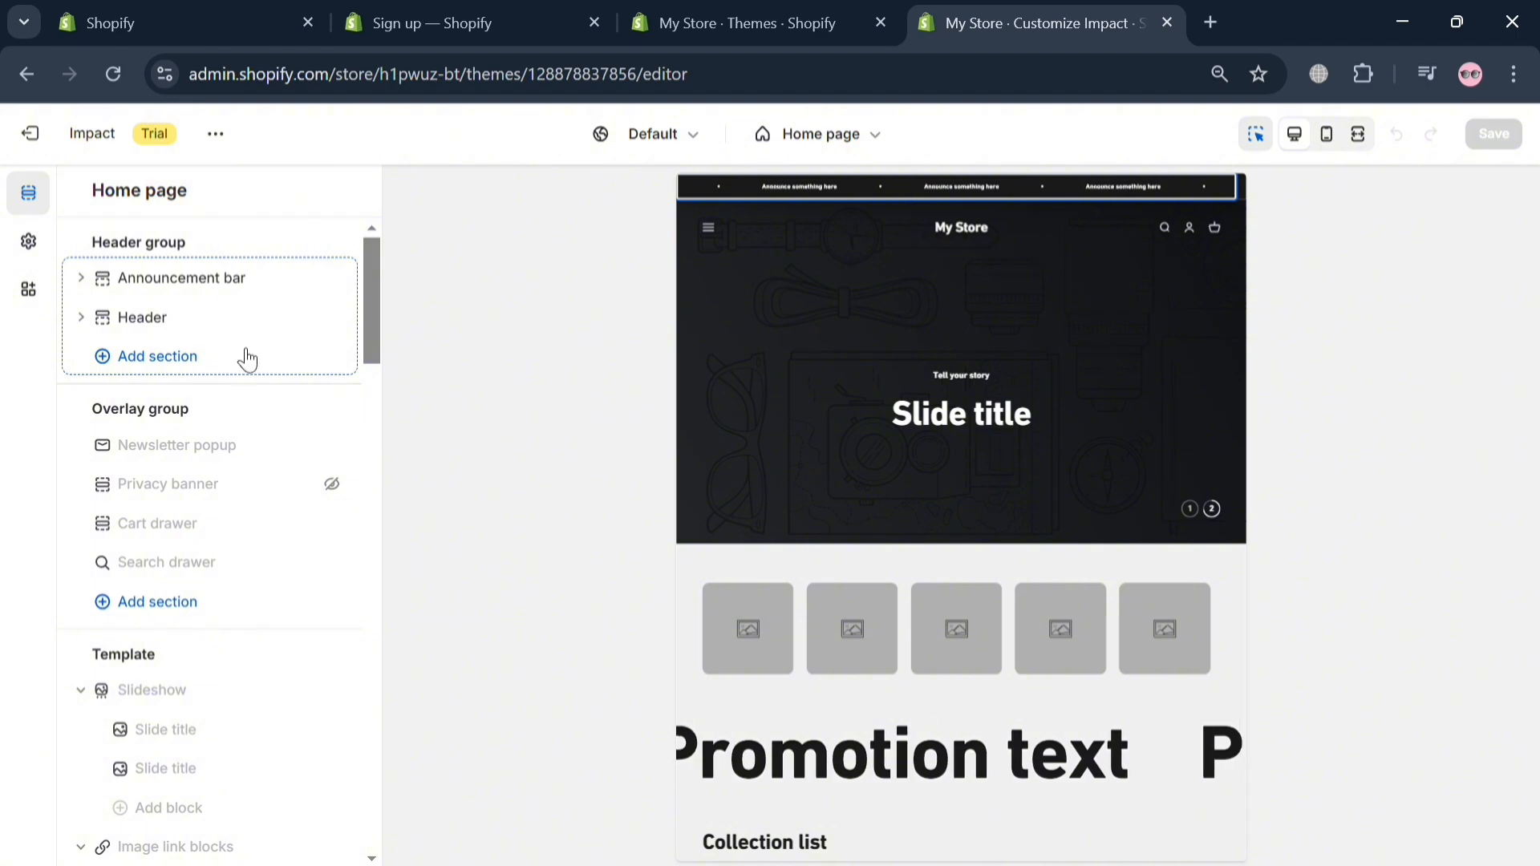
{"action": "left_click_drag", "start_coordinate": [569, 432], "coordinate": [228, 410]}
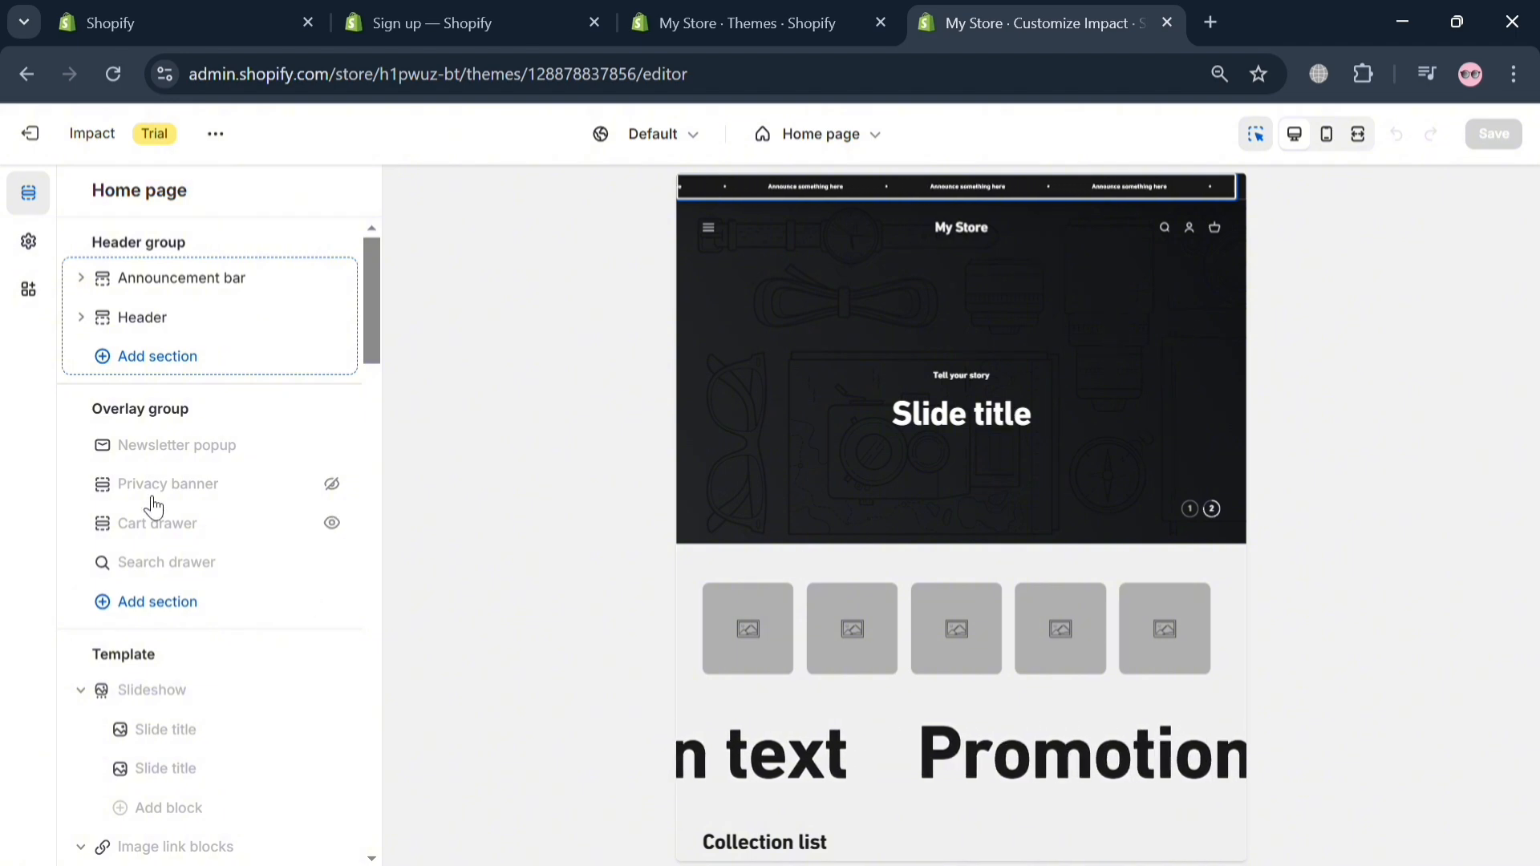
Step: Set the theme's general background color to the light green #41E382
{"action": "left_click", "coordinate": [29, 242]}
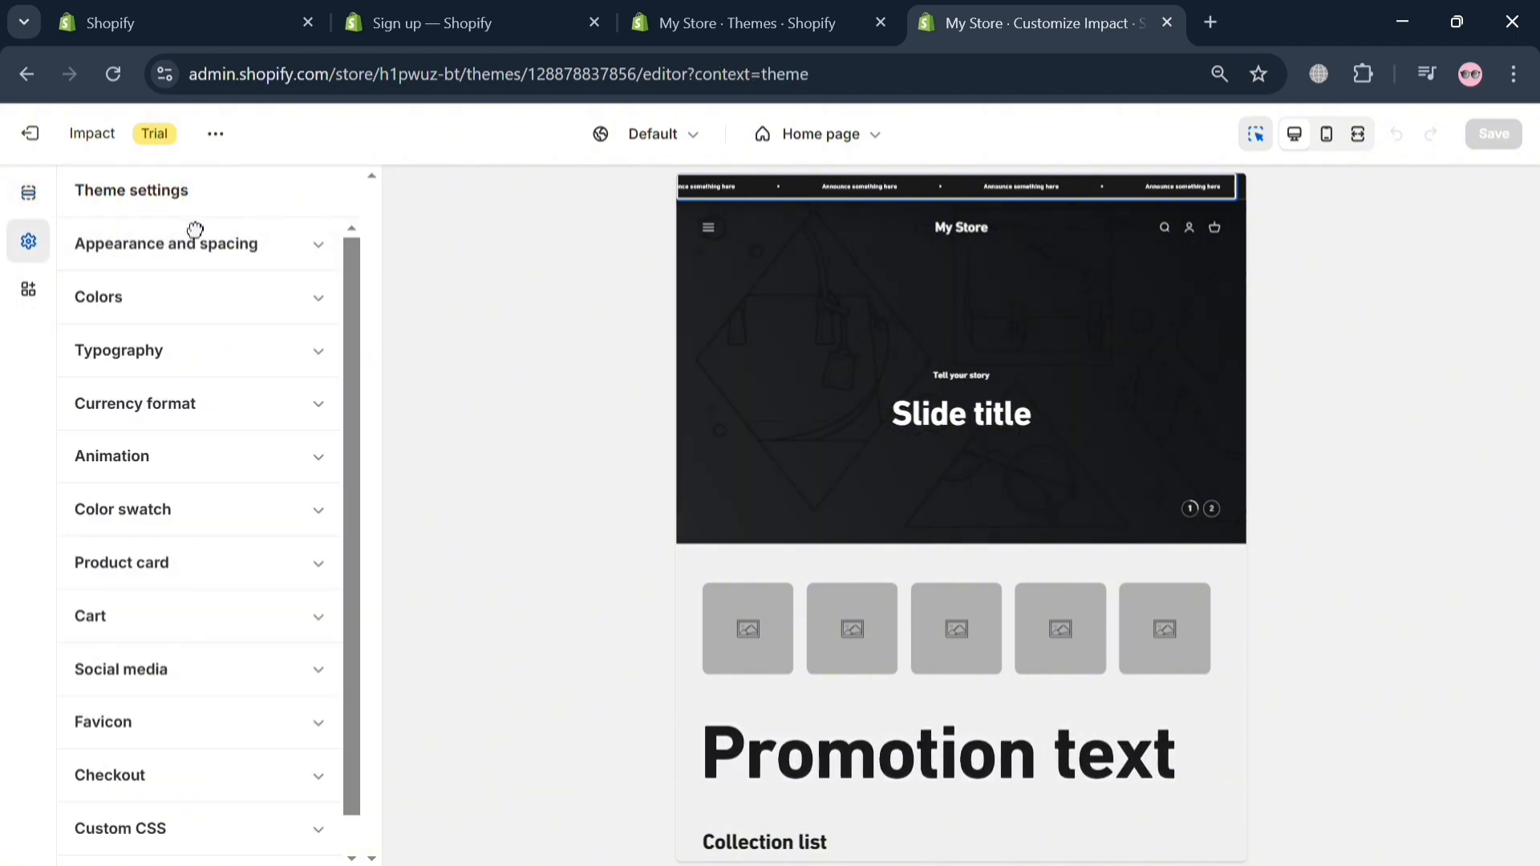
{"action": "left_click", "coordinate": [179, 322]}
{"action": "left_click", "coordinate": [93, 398]}
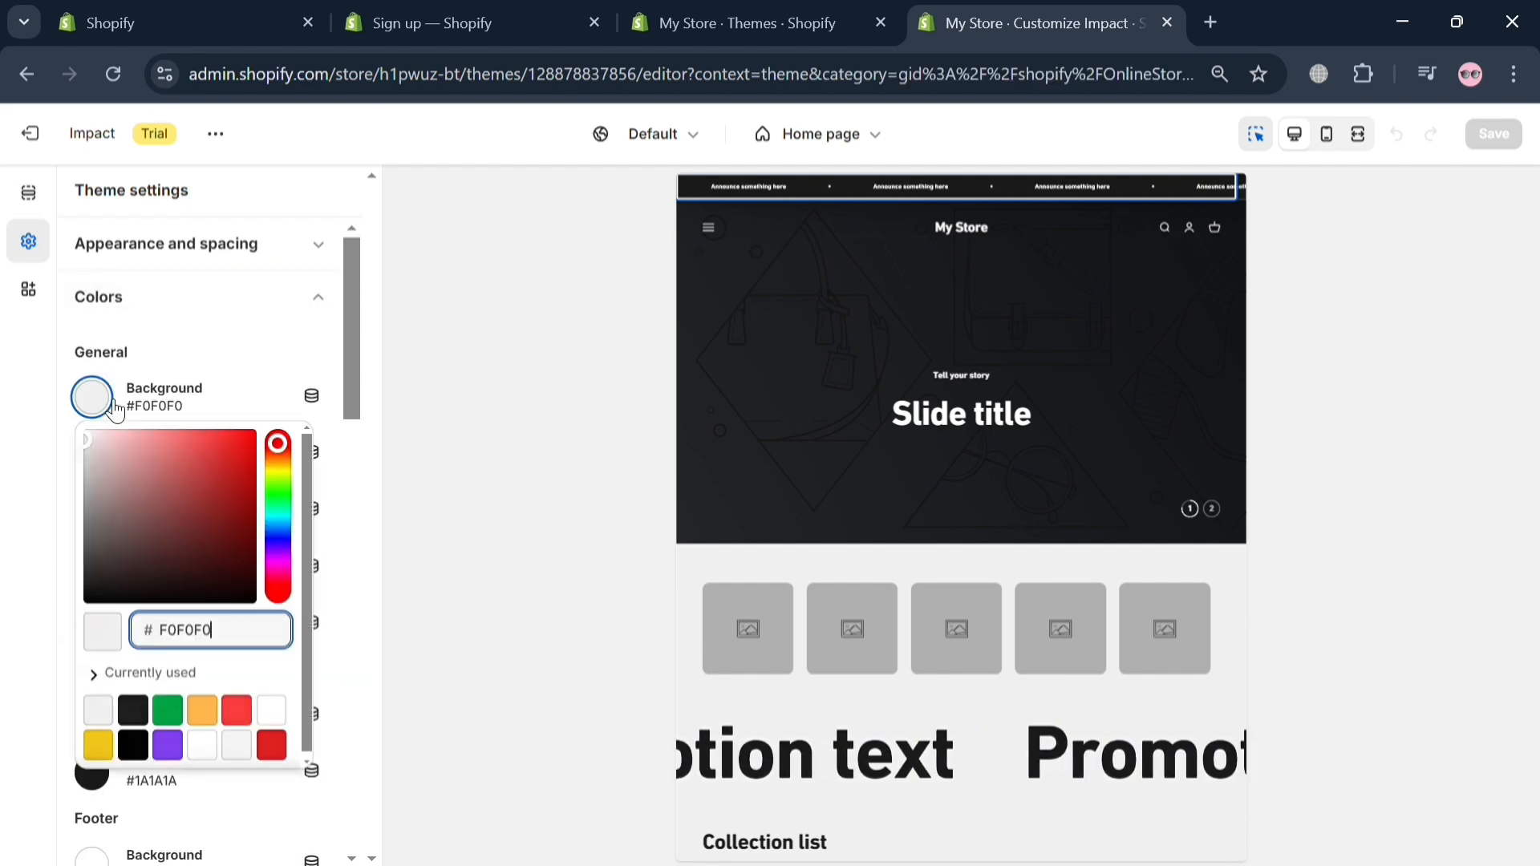
{"action": "left_click", "coordinate": [185, 527]}
{"action": "left_click", "coordinate": [243, 507]}
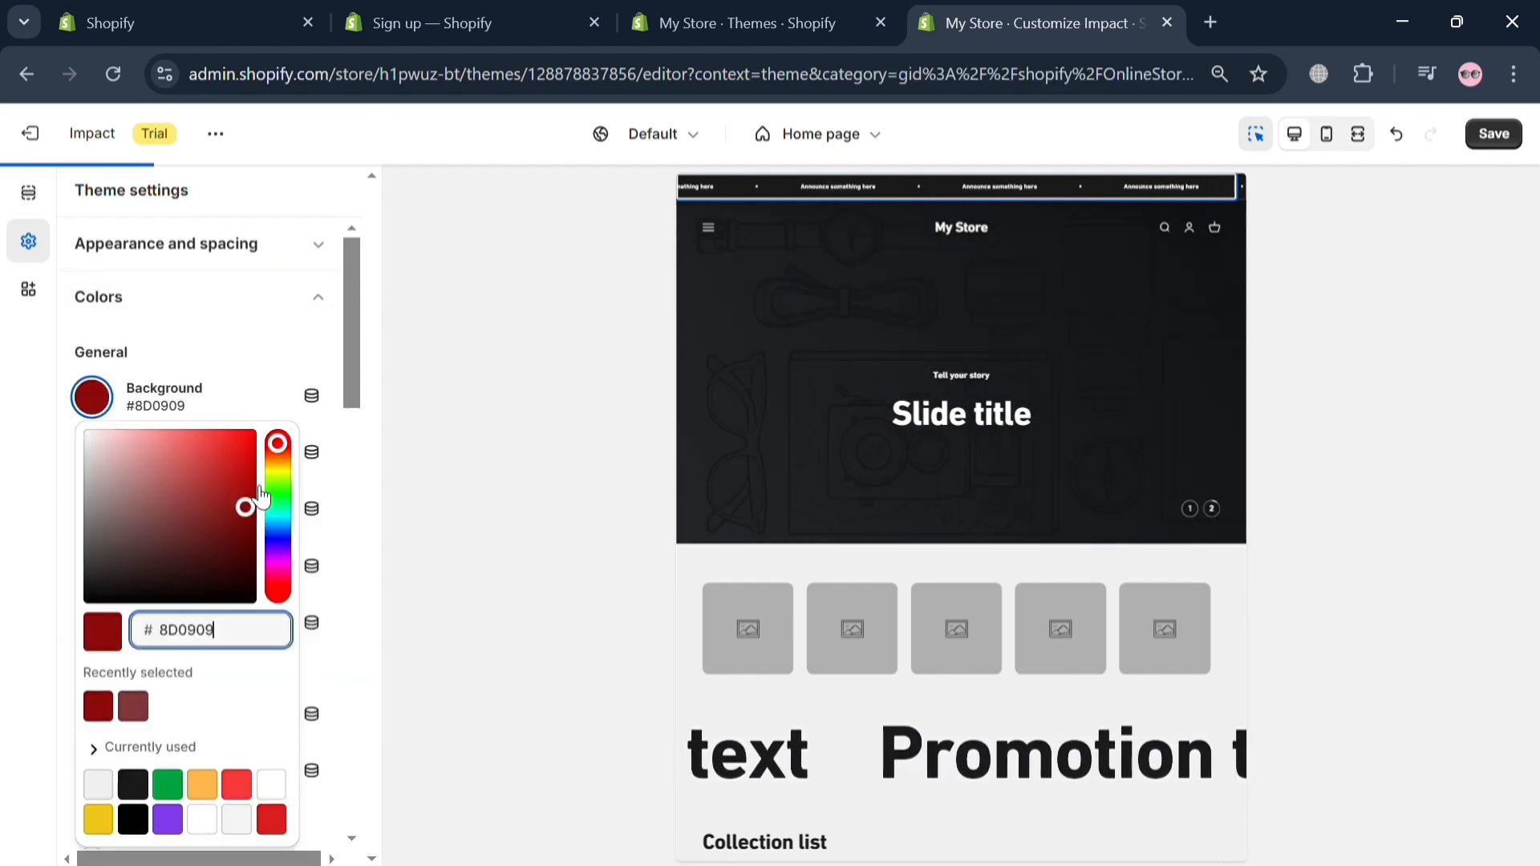
{"action": "left_click", "coordinate": [278, 479]}
{"action": "left_click_drag", "start_coordinate": [283, 481], "coordinate": [286, 503]}
{"action": "left_click", "coordinate": [231, 478]}
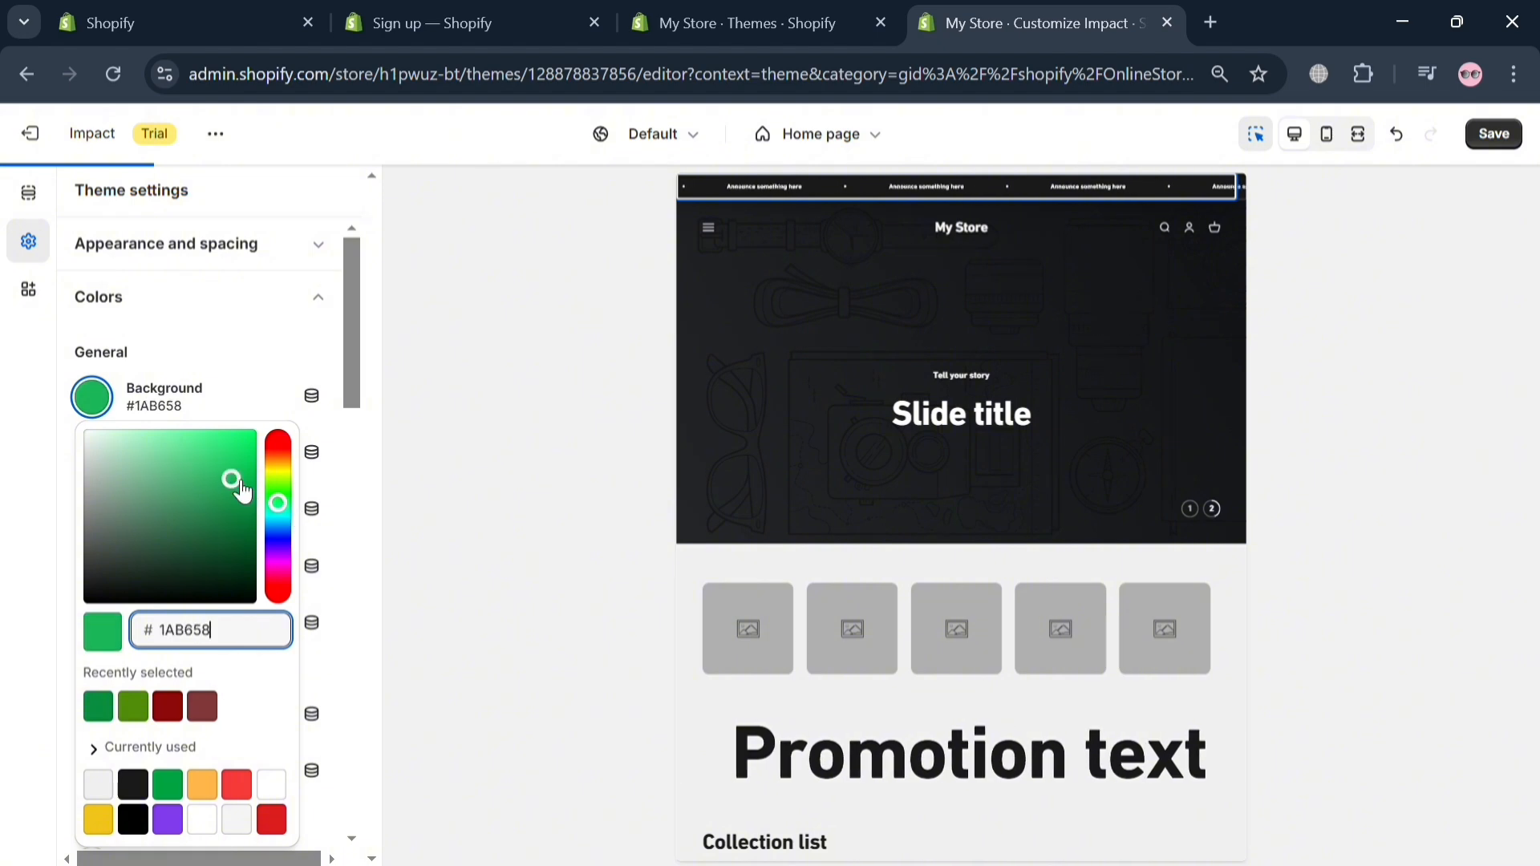
{"action": "left_click", "coordinate": [207, 449]}
{"action": "left_click", "coordinate": [268, 385]}
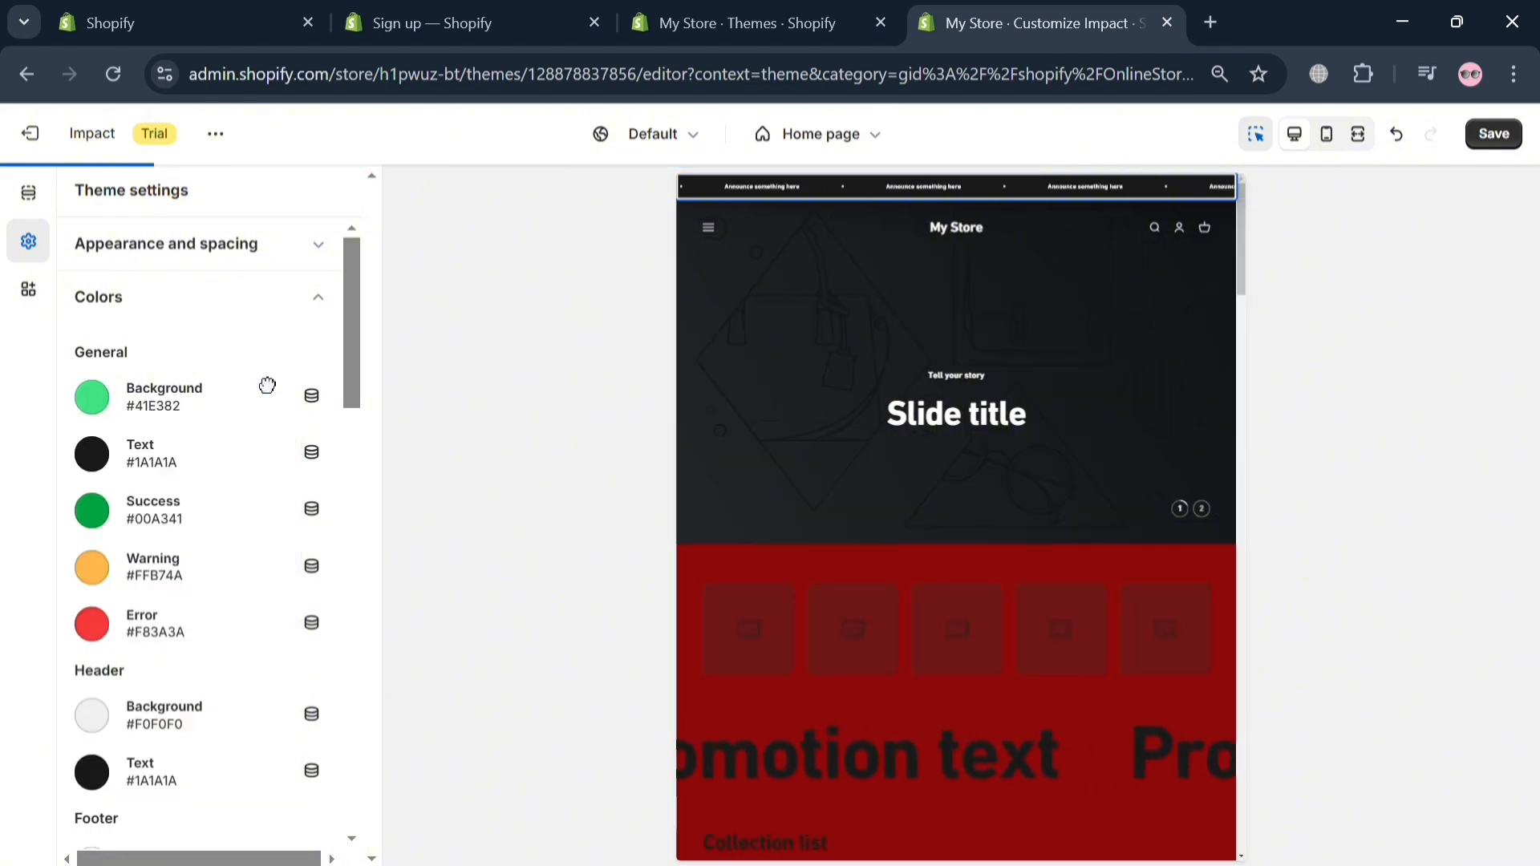
Step: Set the theme's general success color to the bright green #17FC72
{"action": "left_click", "coordinate": [92, 624]}
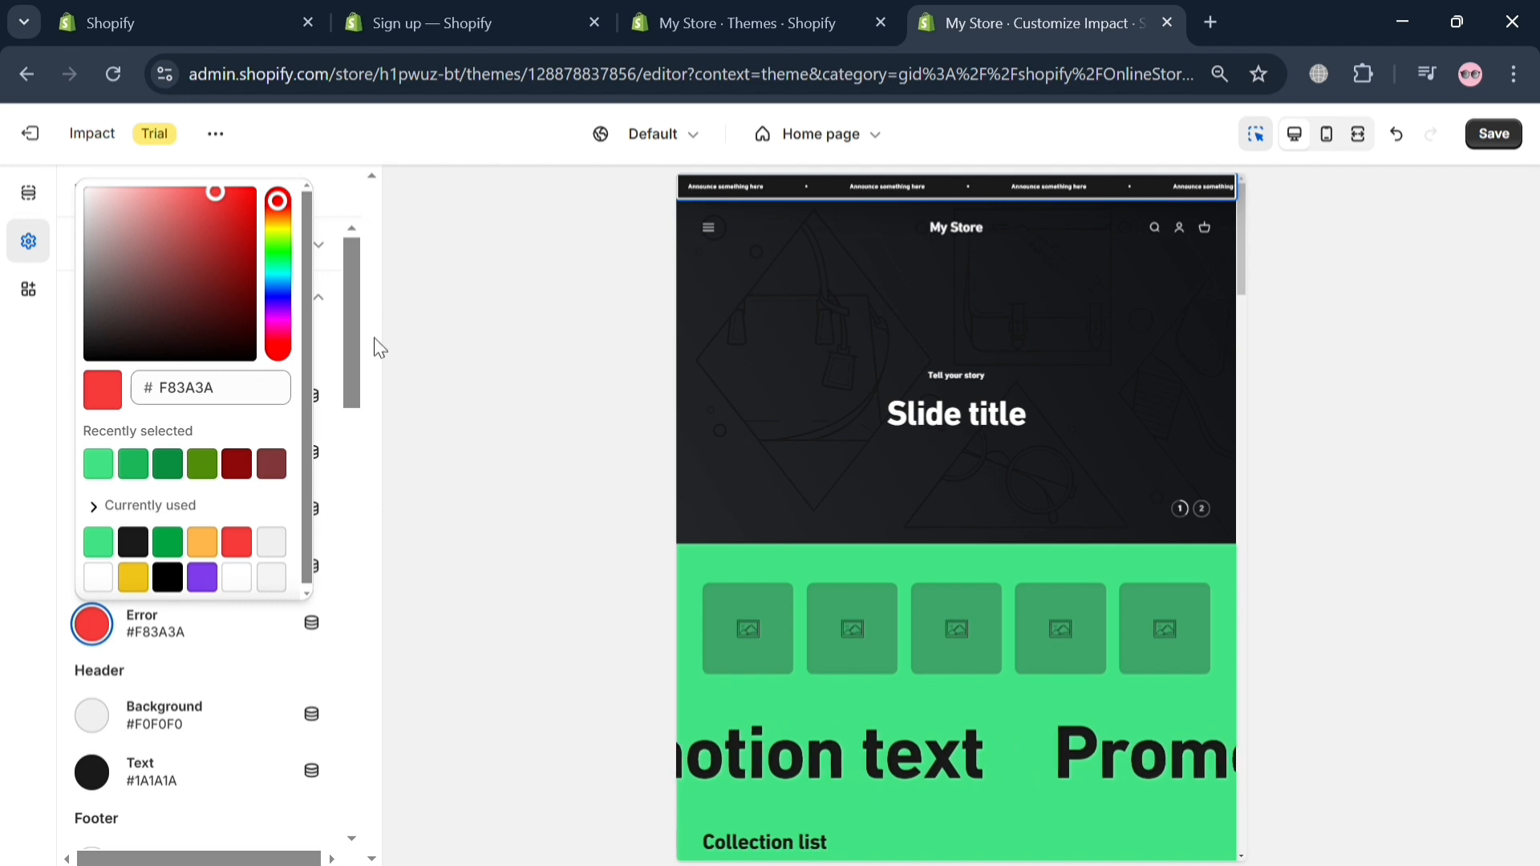
{"action": "left_click", "coordinate": [344, 210]}
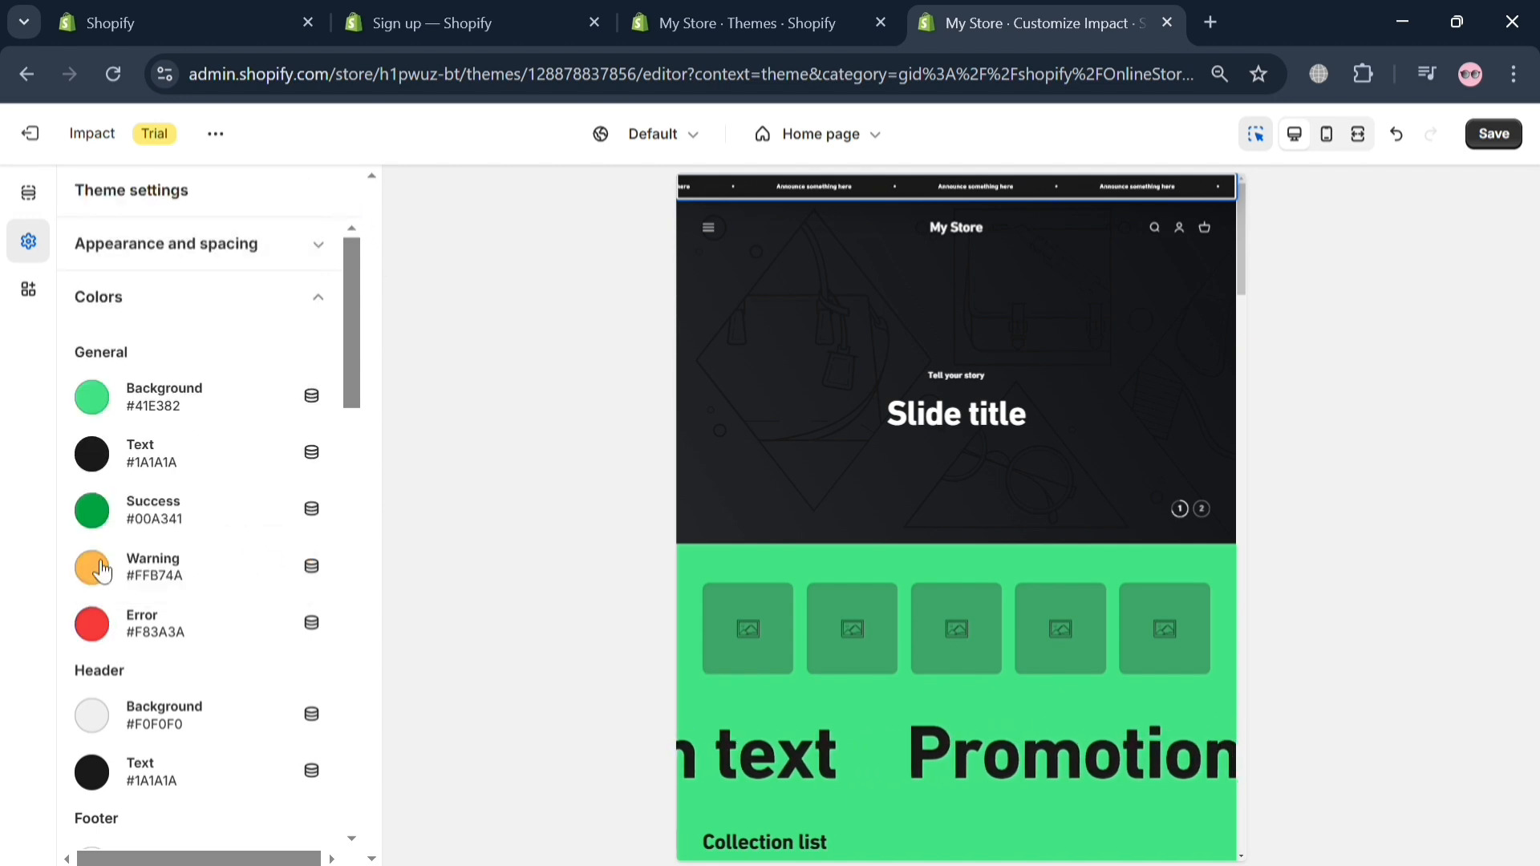
{"action": "left_click", "coordinate": [92, 510]}
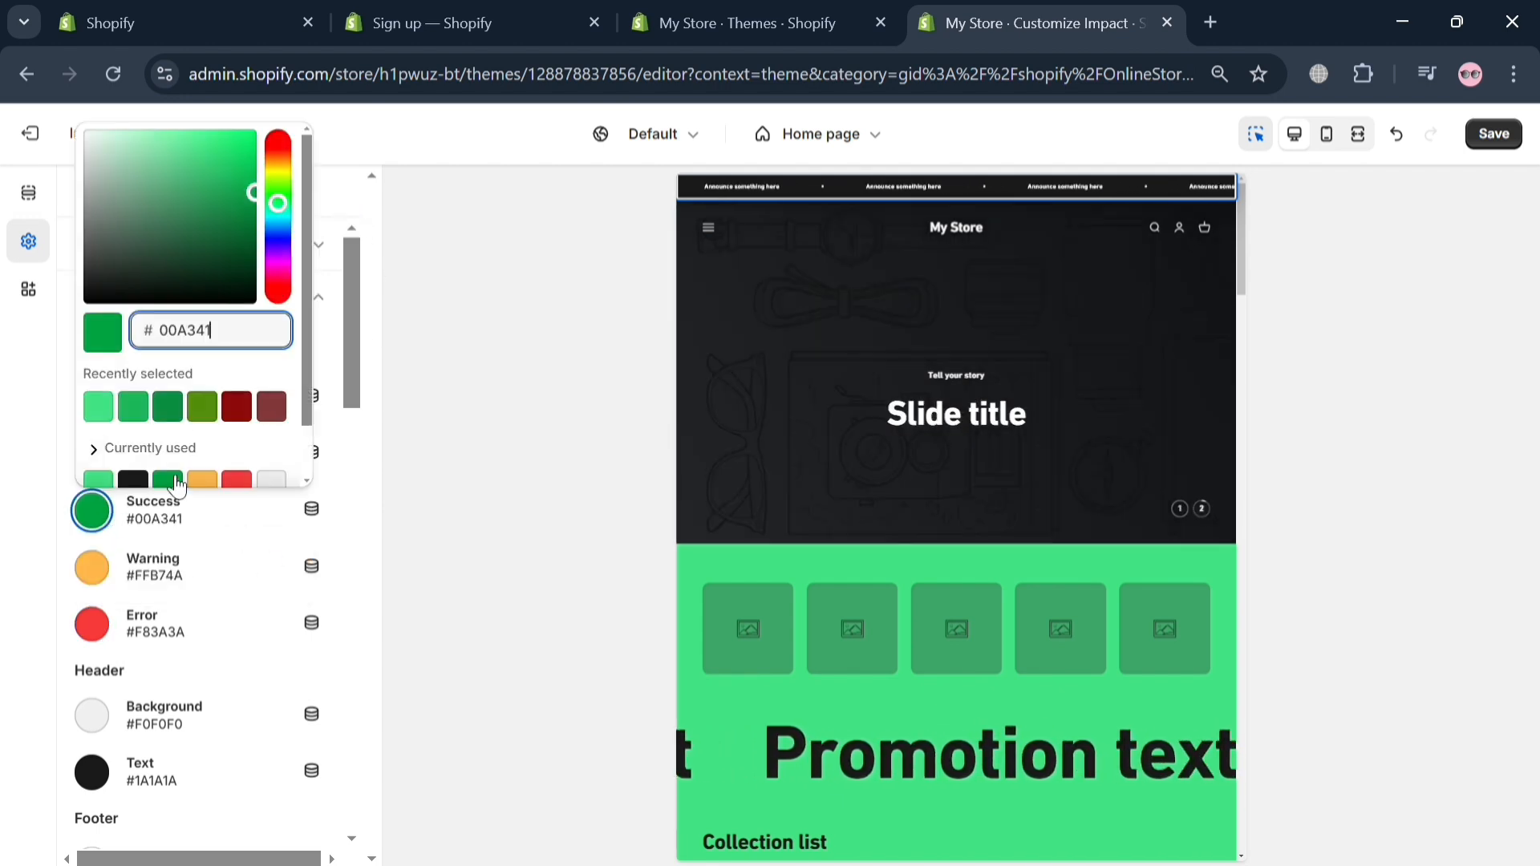
{"action": "left_click_drag", "start_coordinate": [254, 193], "coordinate": [241, 132]}
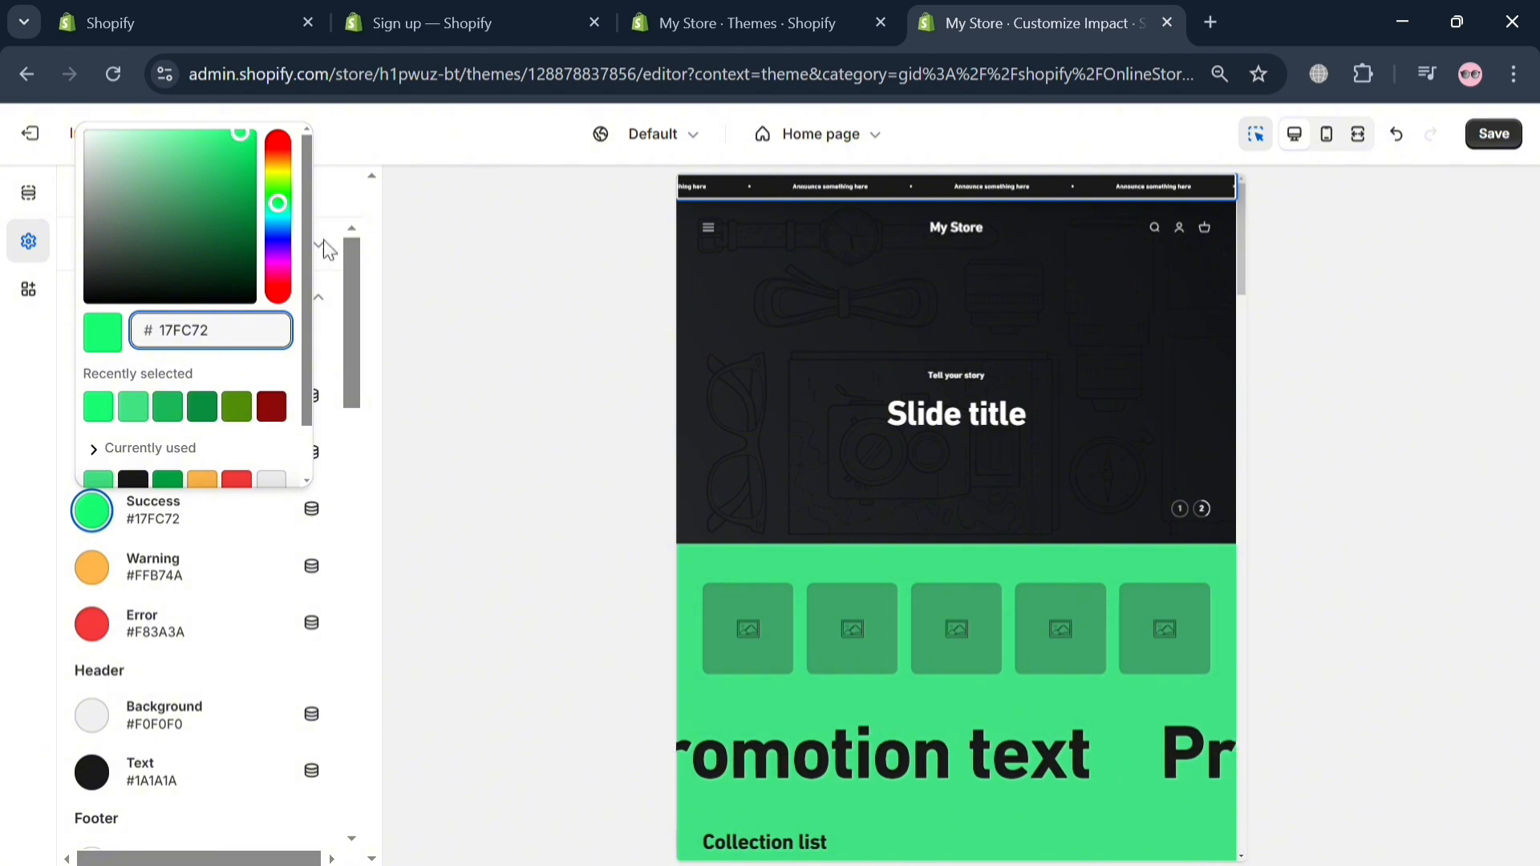
{"action": "left_click", "coordinate": [343, 257]}
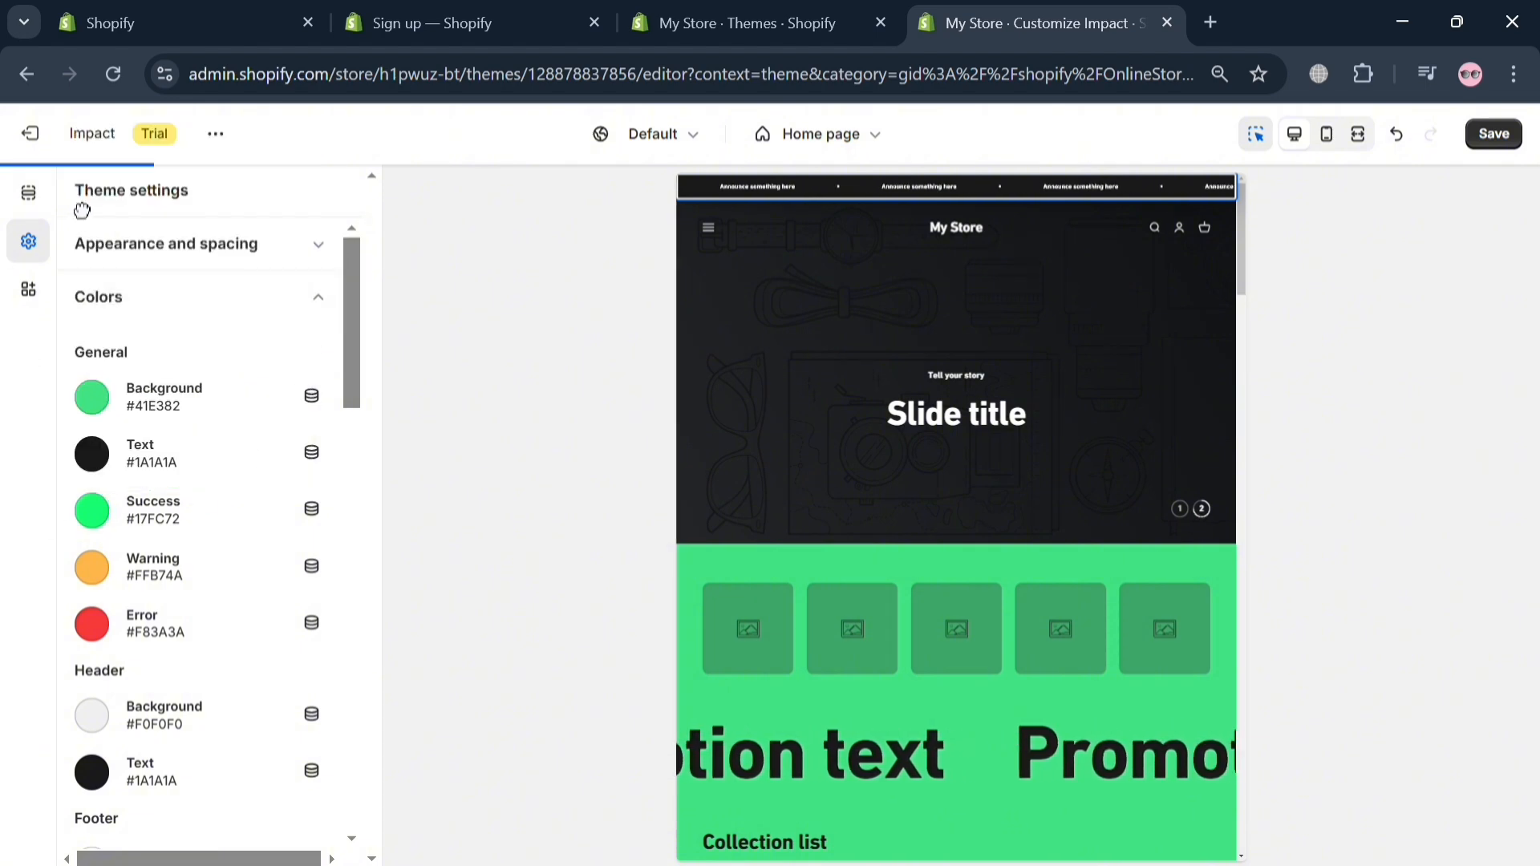
Step: Set the theme's button corner radius to 48 px and view the available market options
{"action": "left_click", "coordinate": [305, 246]}
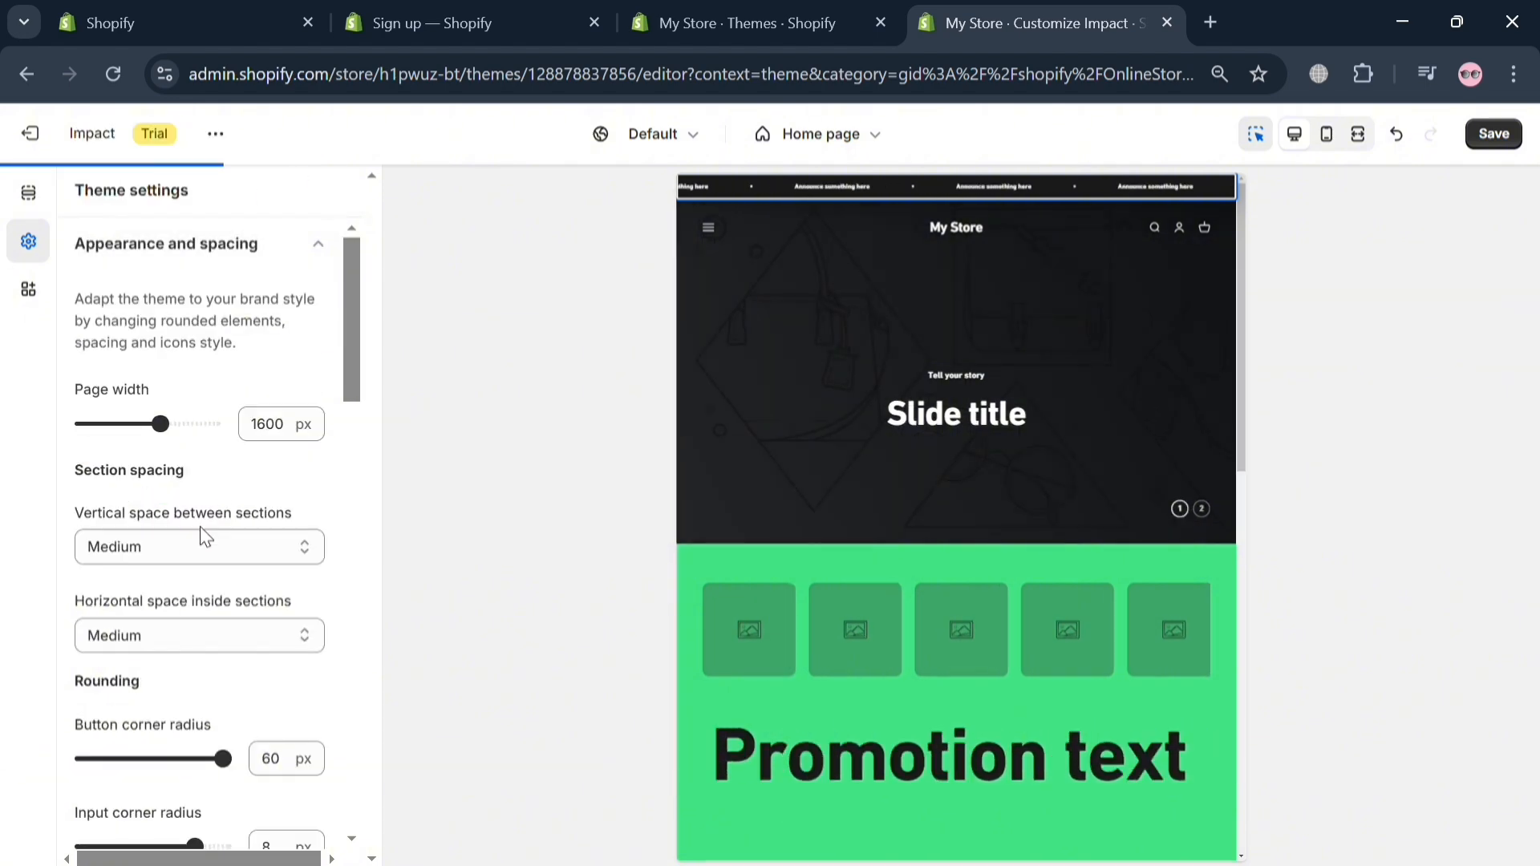
{"action": "scroll", "coordinate": [233, 481], "scroll_direction": "down", "scroll_amount": 2}
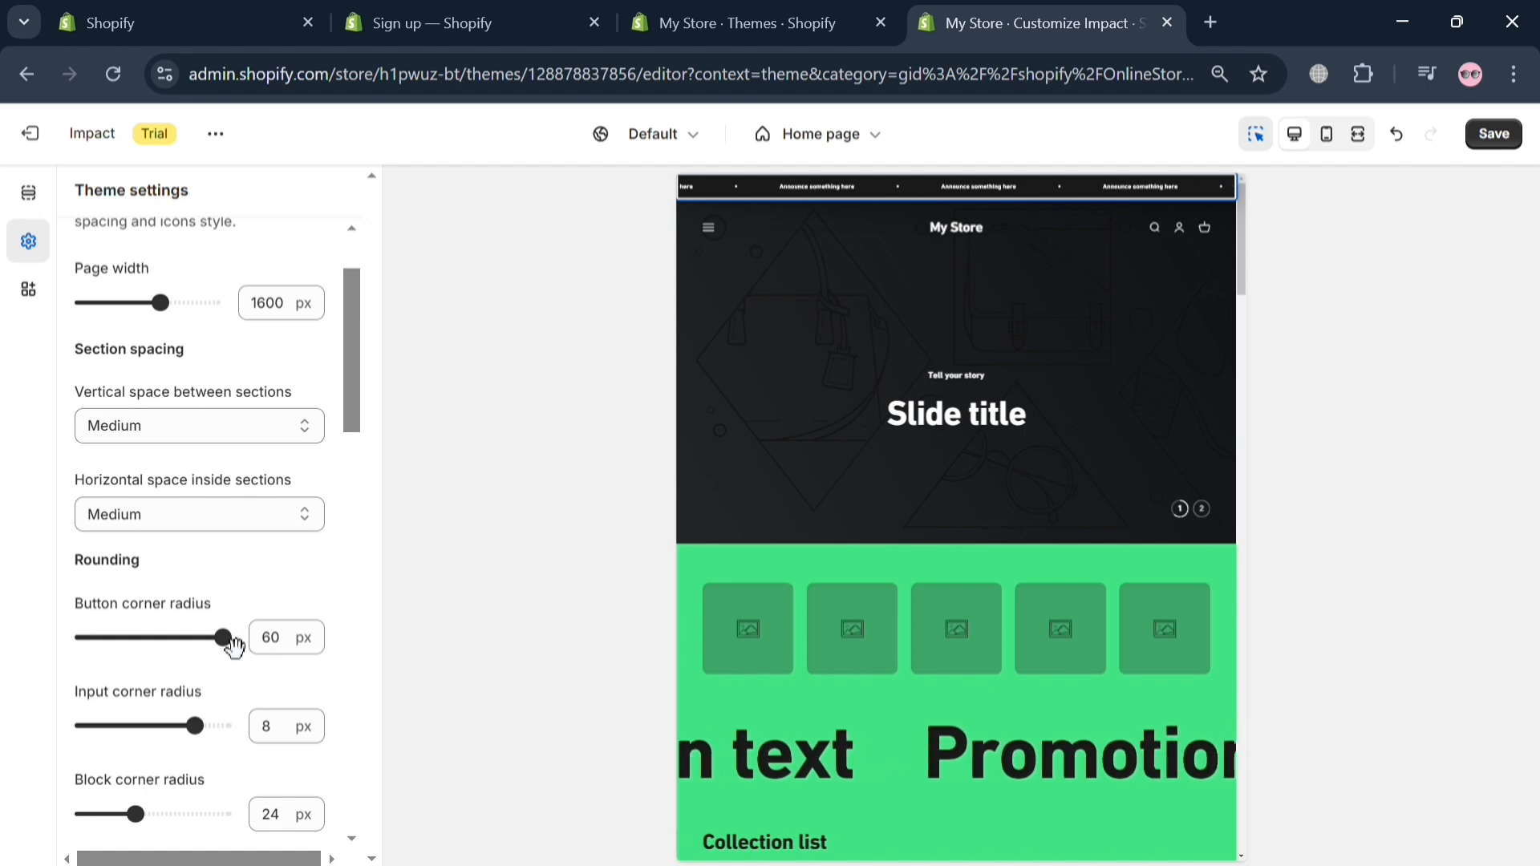
{"action": "left_click_drag", "start_coordinate": [234, 646], "coordinate": [201, 640]}
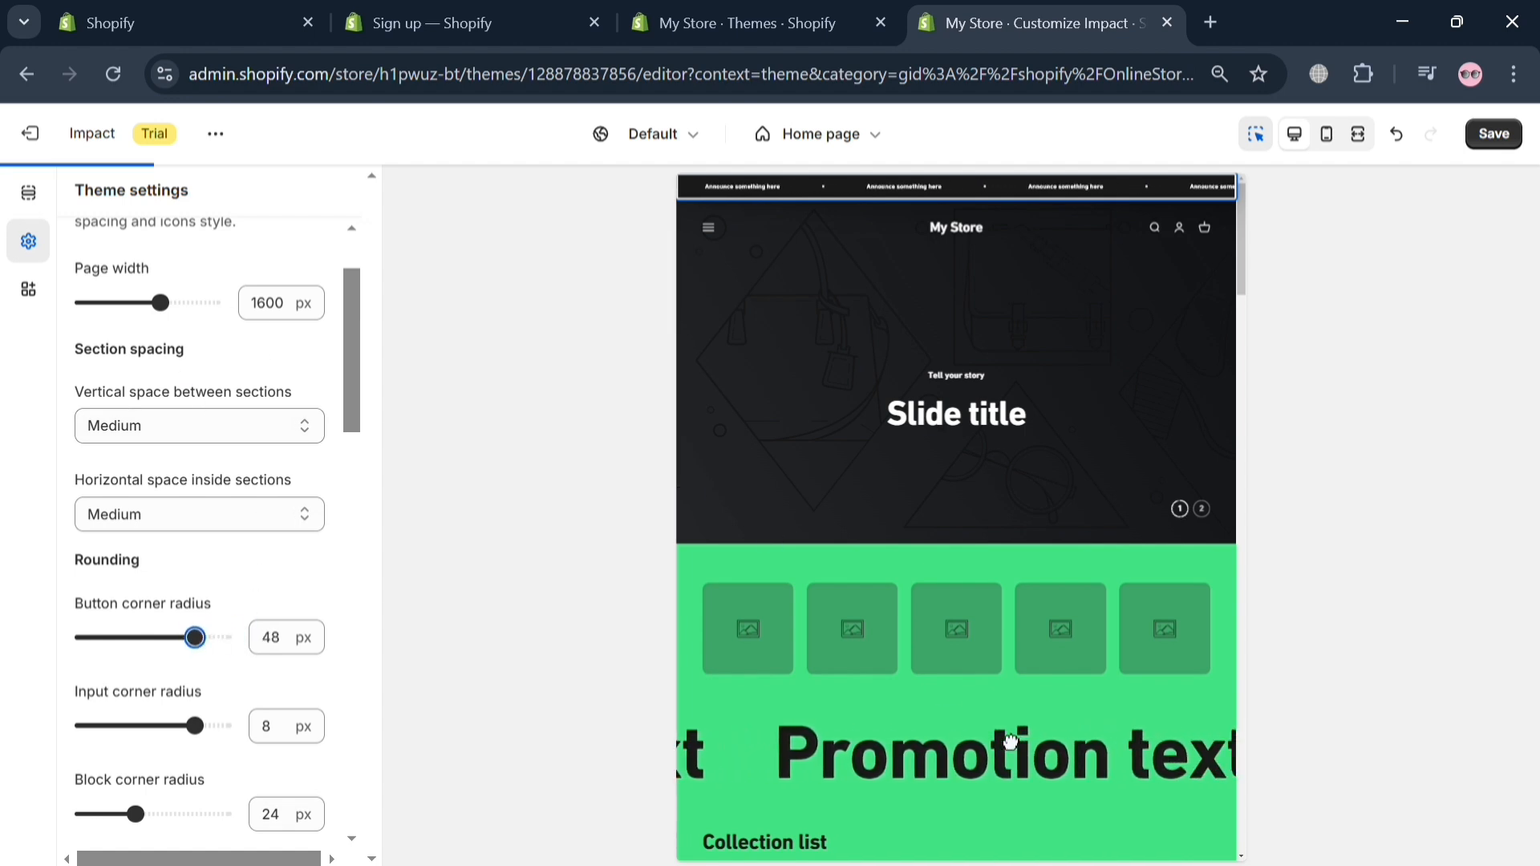
{"action": "left_click", "coordinate": [695, 138]}
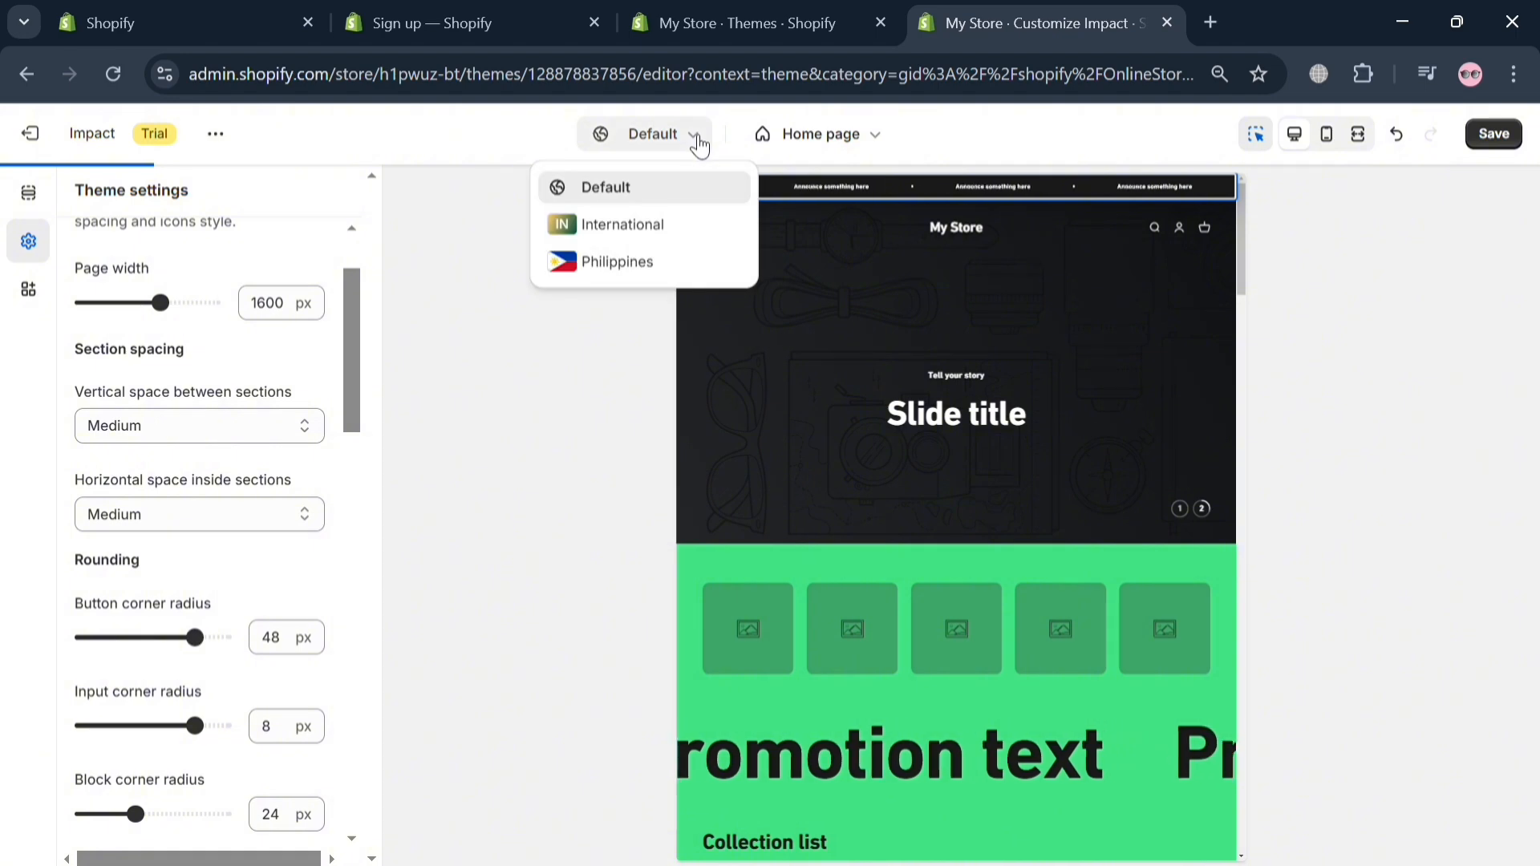
{"action": "left_click", "coordinate": [538, 406]}
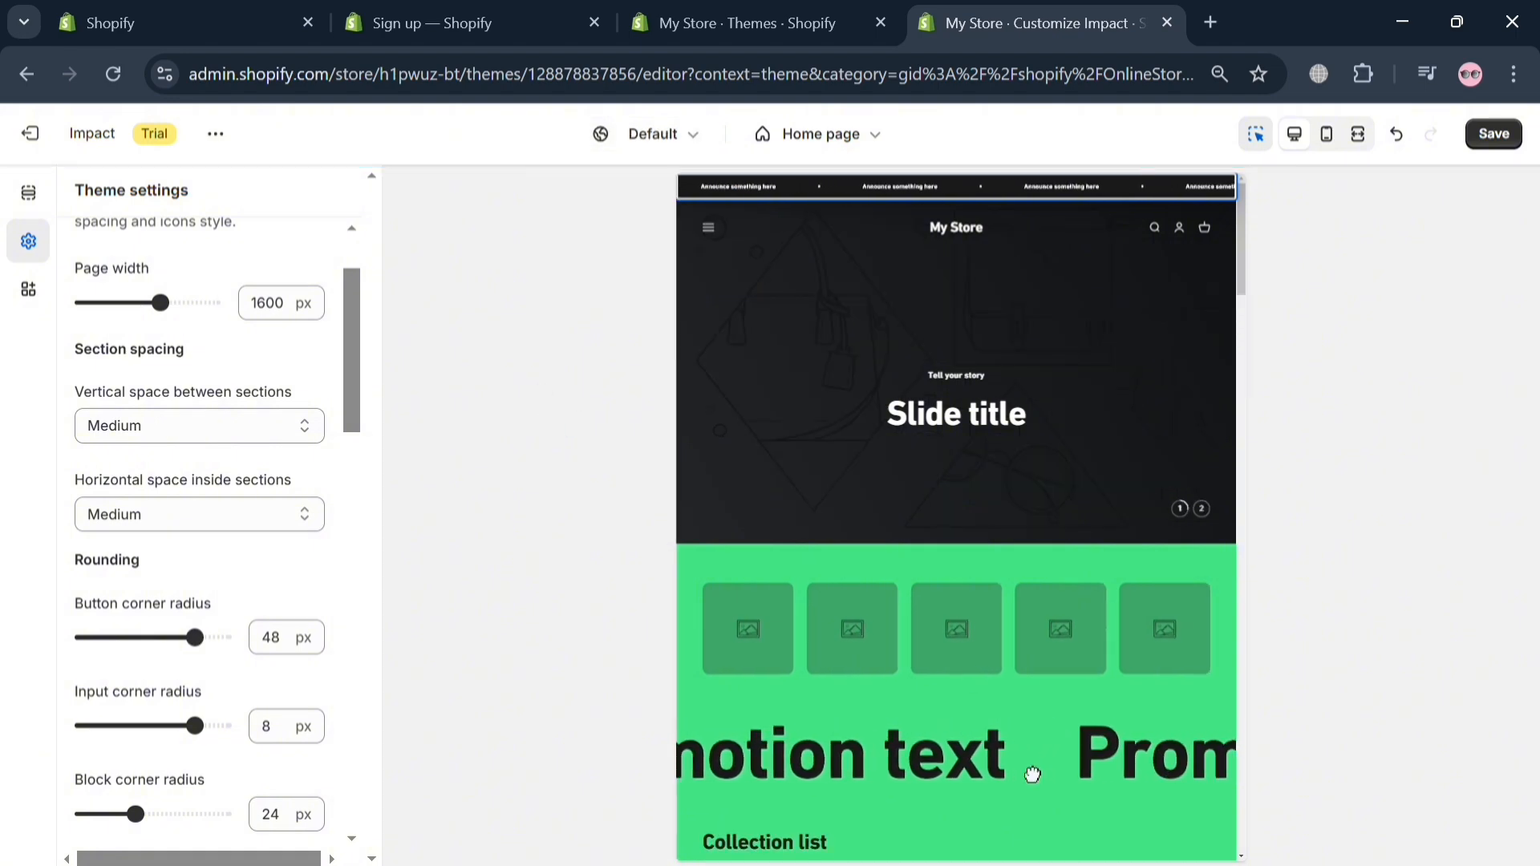
Step: Review the spacing, rounding, shadow and icon settings, check the app embeds and return to the home page sections
{"action": "key", "text": "ctrl+plus"}
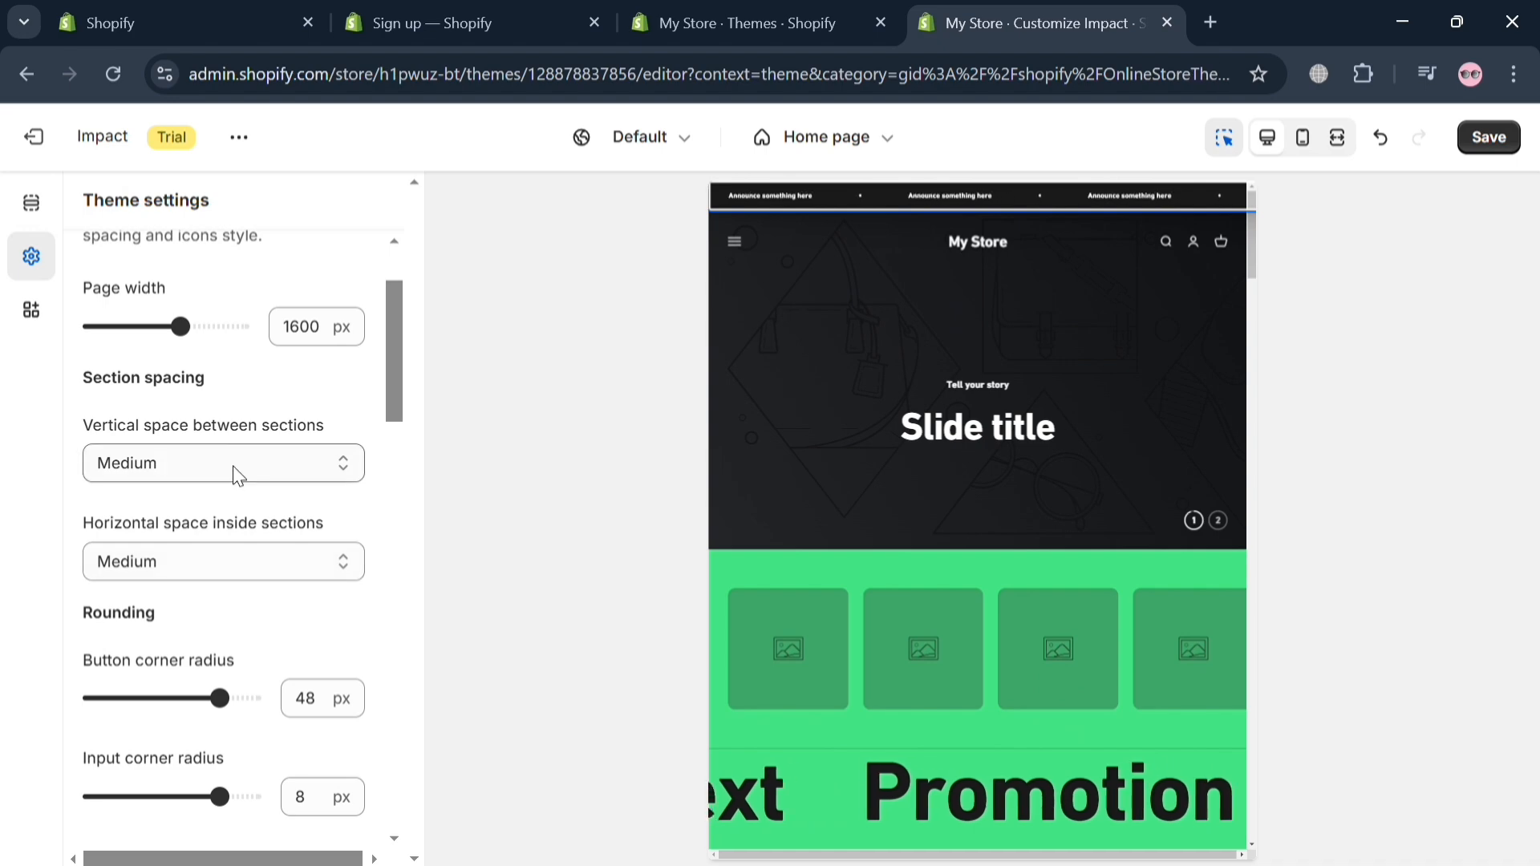
{"action": "scroll", "coordinate": [227, 509], "scroll_direction": "down", "scroll_amount": 3}
{"action": "scroll", "coordinate": [227, 537], "scroll_direction": "up", "scroll_amount": 3}
{"action": "scroll", "coordinate": [229, 560], "scroll_direction": "down", "scroll_amount": 1}
{"action": "scroll", "coordinate": [233, 577], "scroll_direction": "down", "scroll_amount": 5}
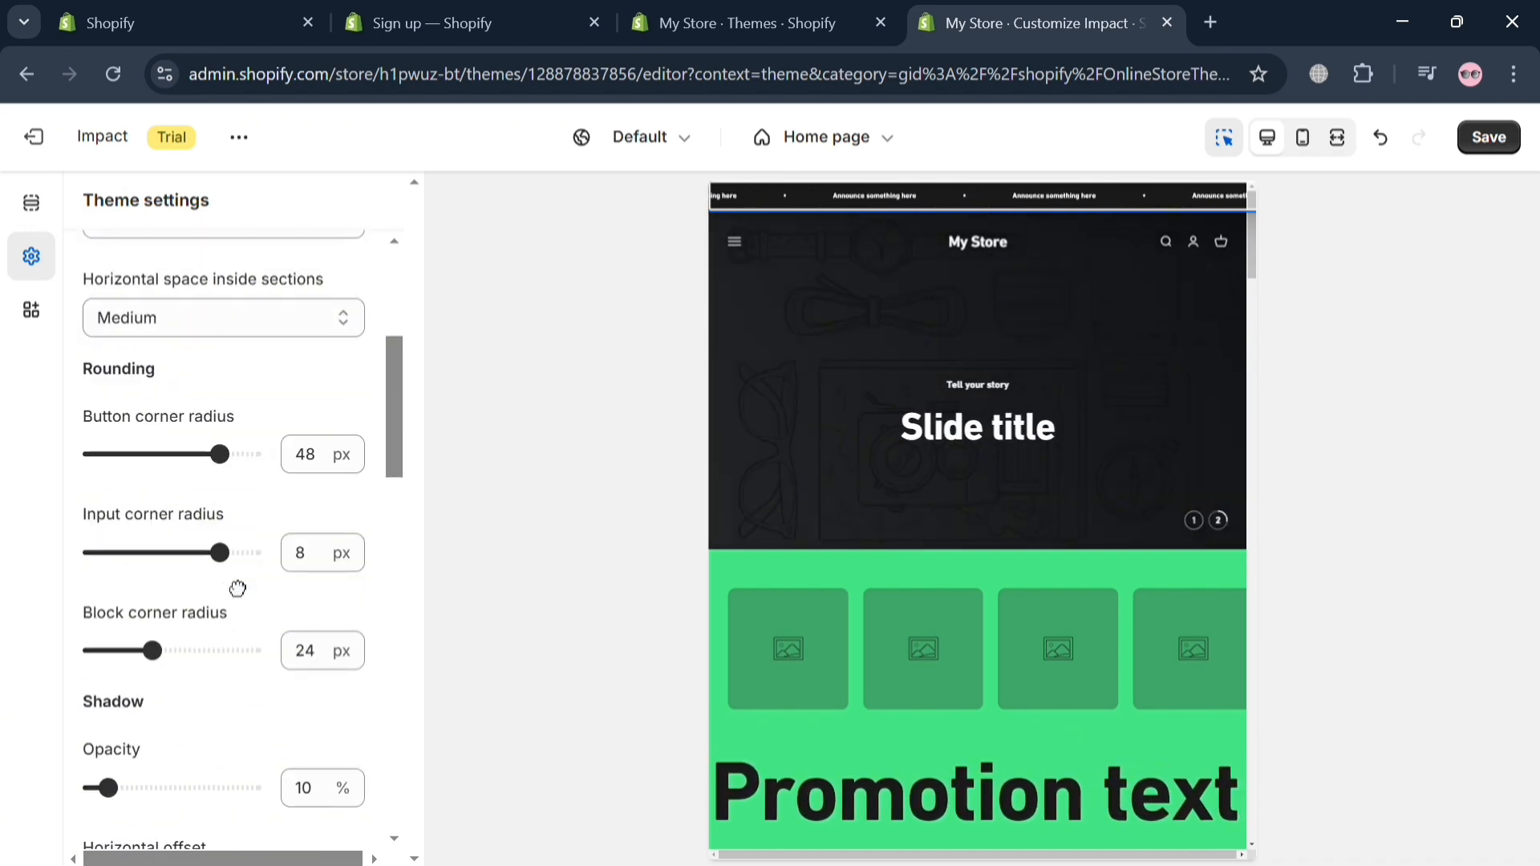
{"action": "scroll", "coordinate": [235, 588], "scroll_direction": "down", "scroll_amount": 3}
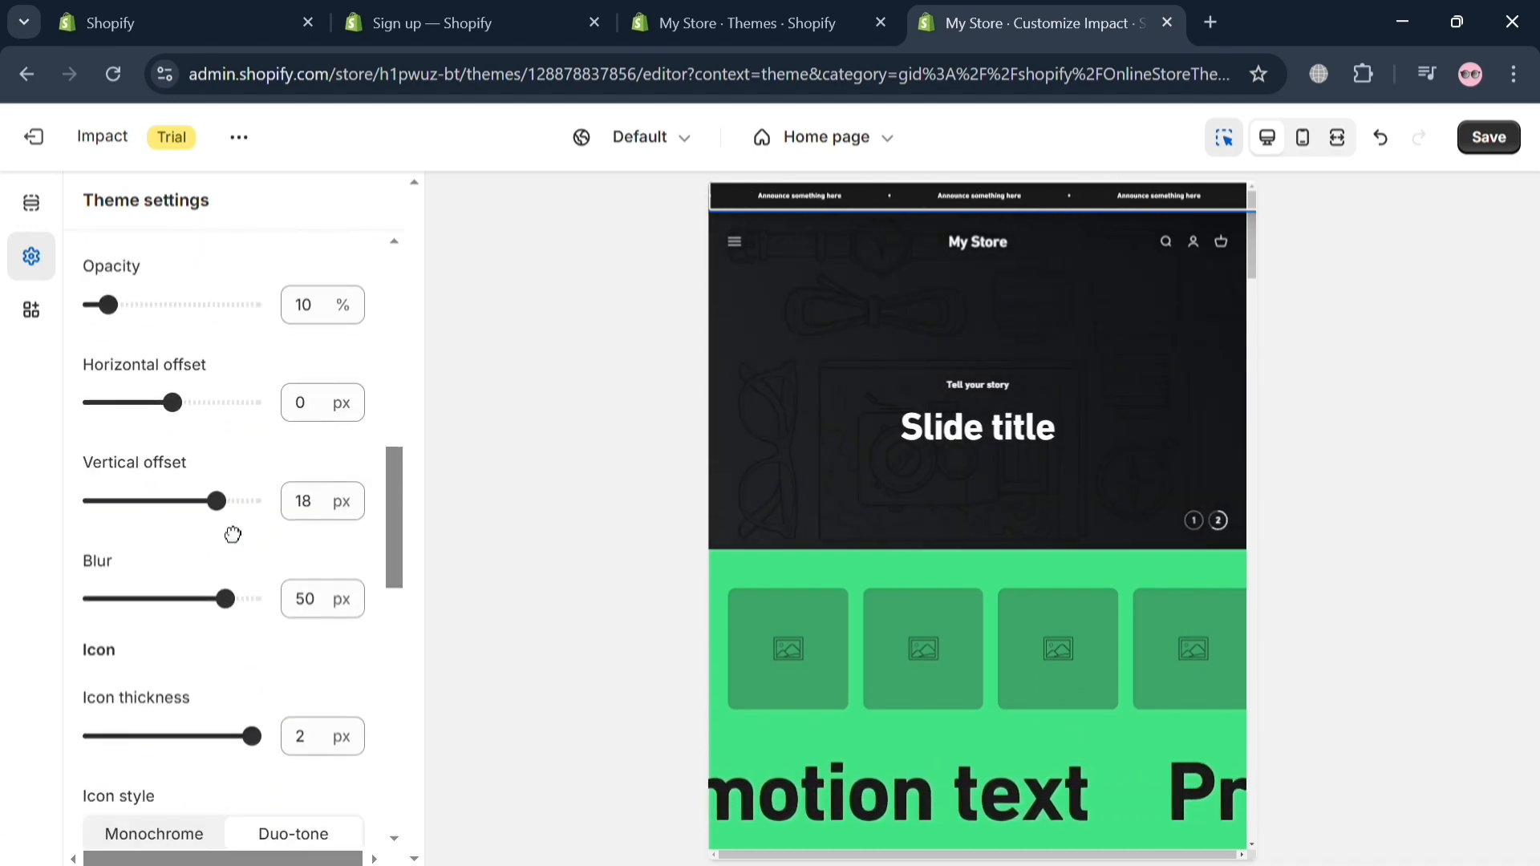
{"action": "scroll", "coordinate": [245, 746], "scroll_direction": "down", "scroll_amount": 1}
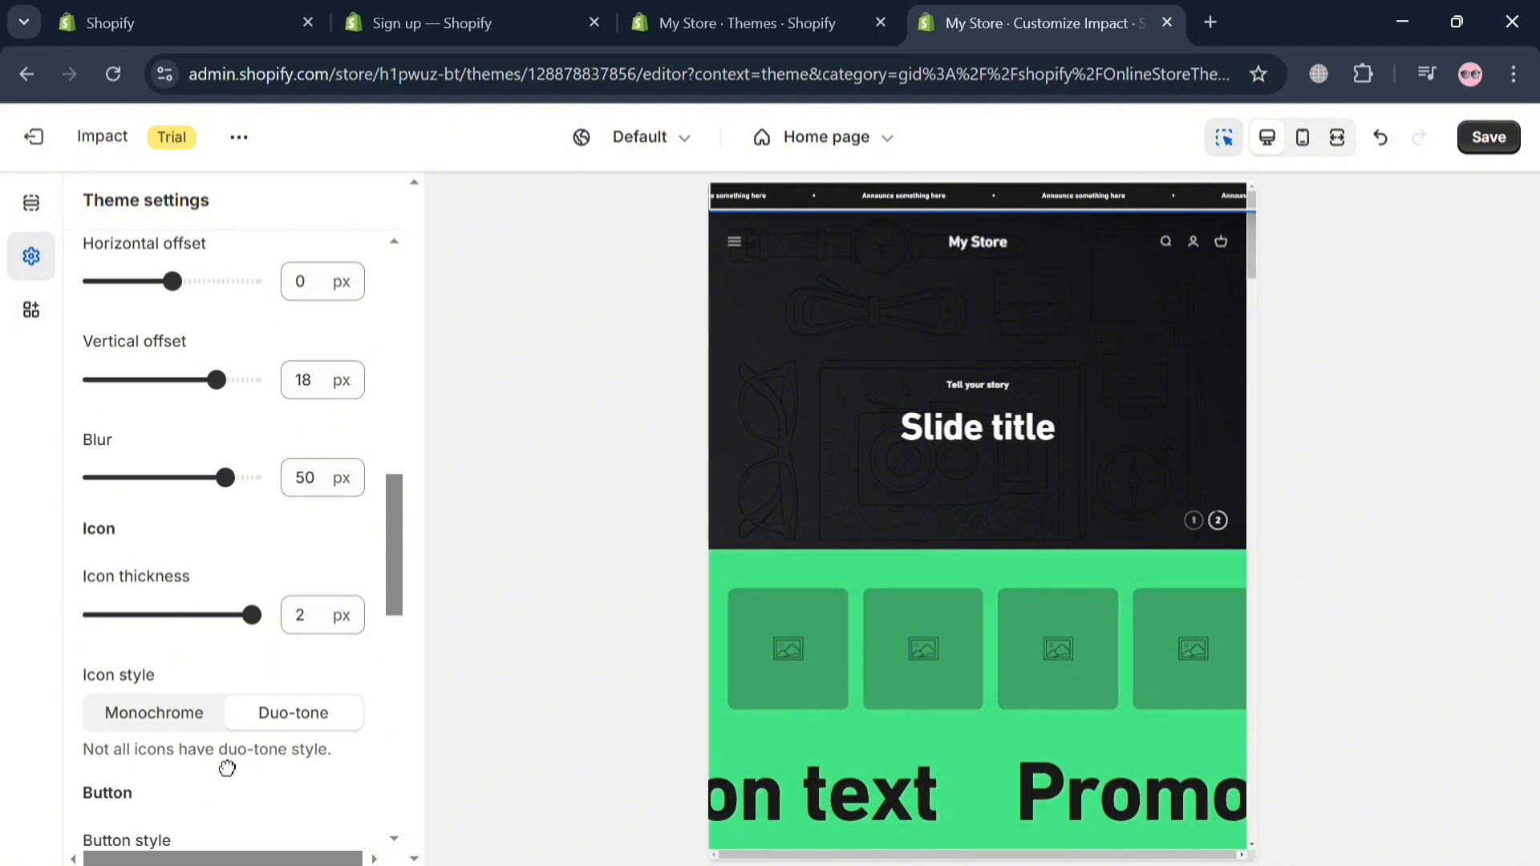
{"action": "scroll", "coordinate": [212, 748], "scroll_direction": "up", "scroll_amount": 10}
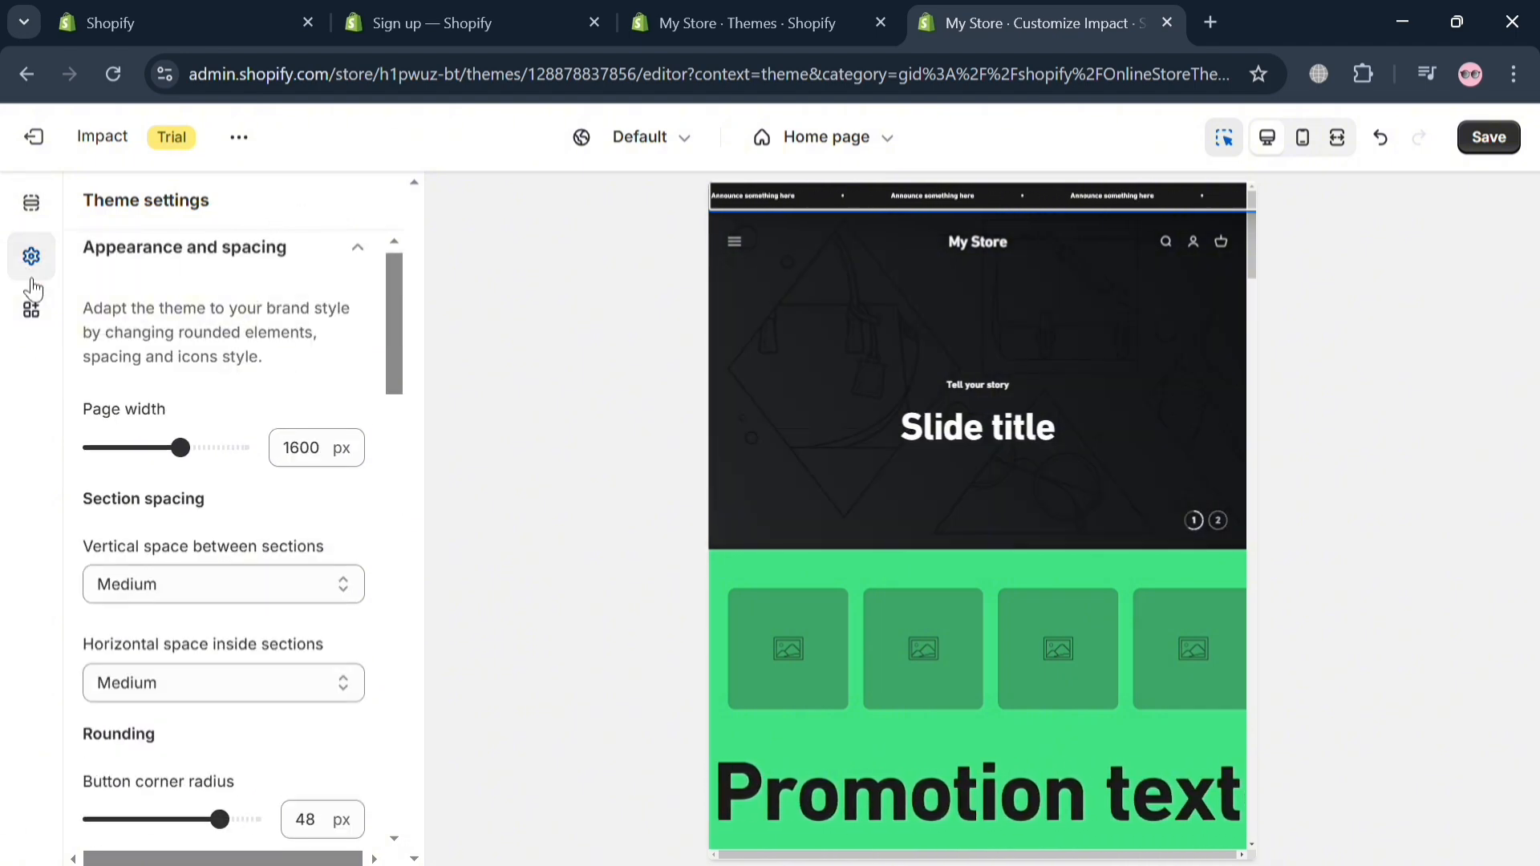
{"action": "left_click", "coordinate": [31, 309]}
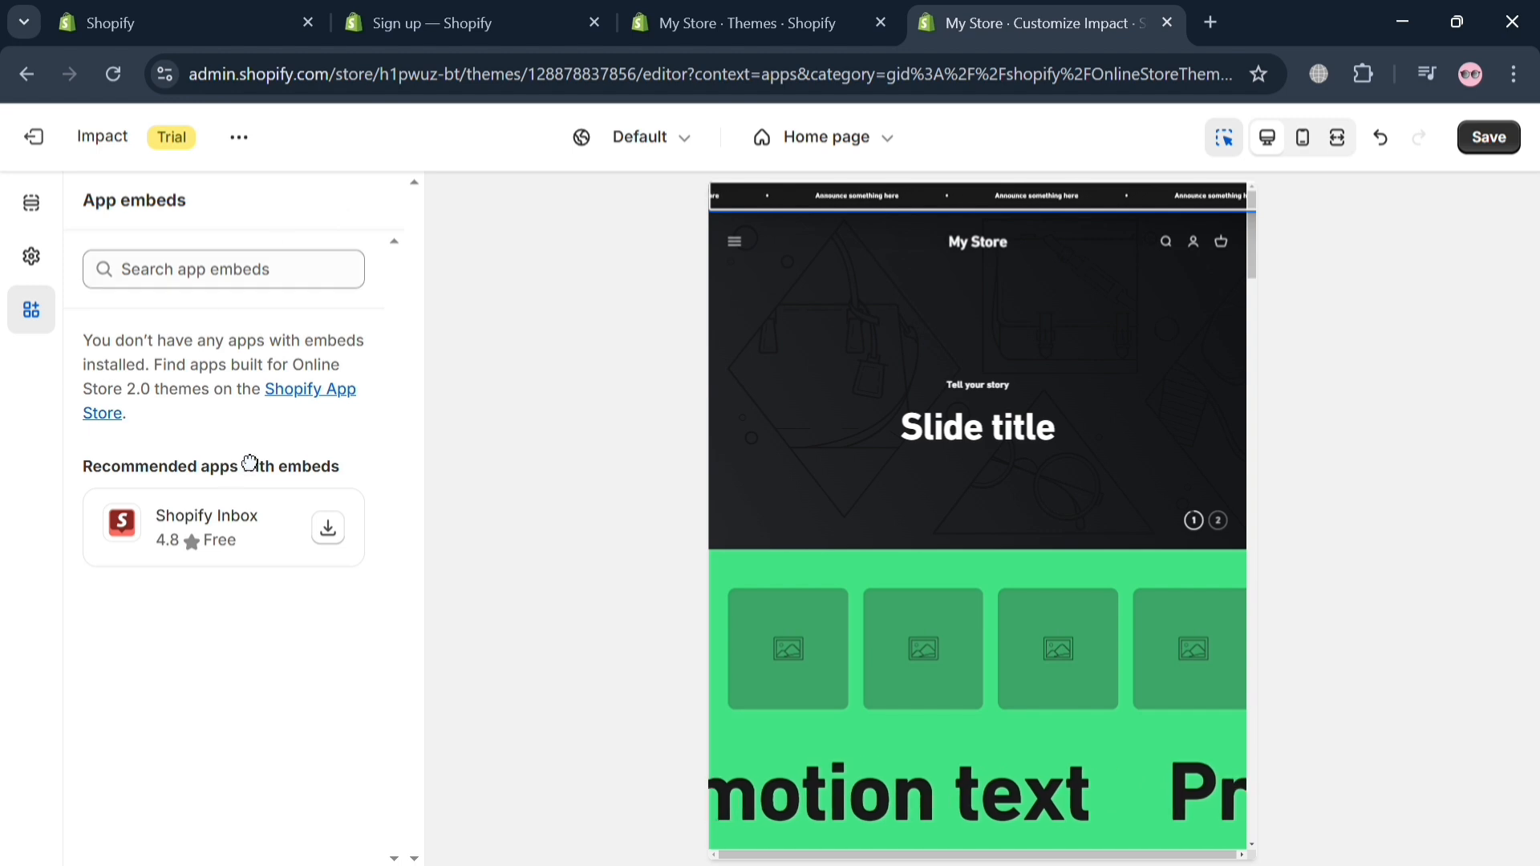
{"action": "left_click", "coordinate": [31, 204]}
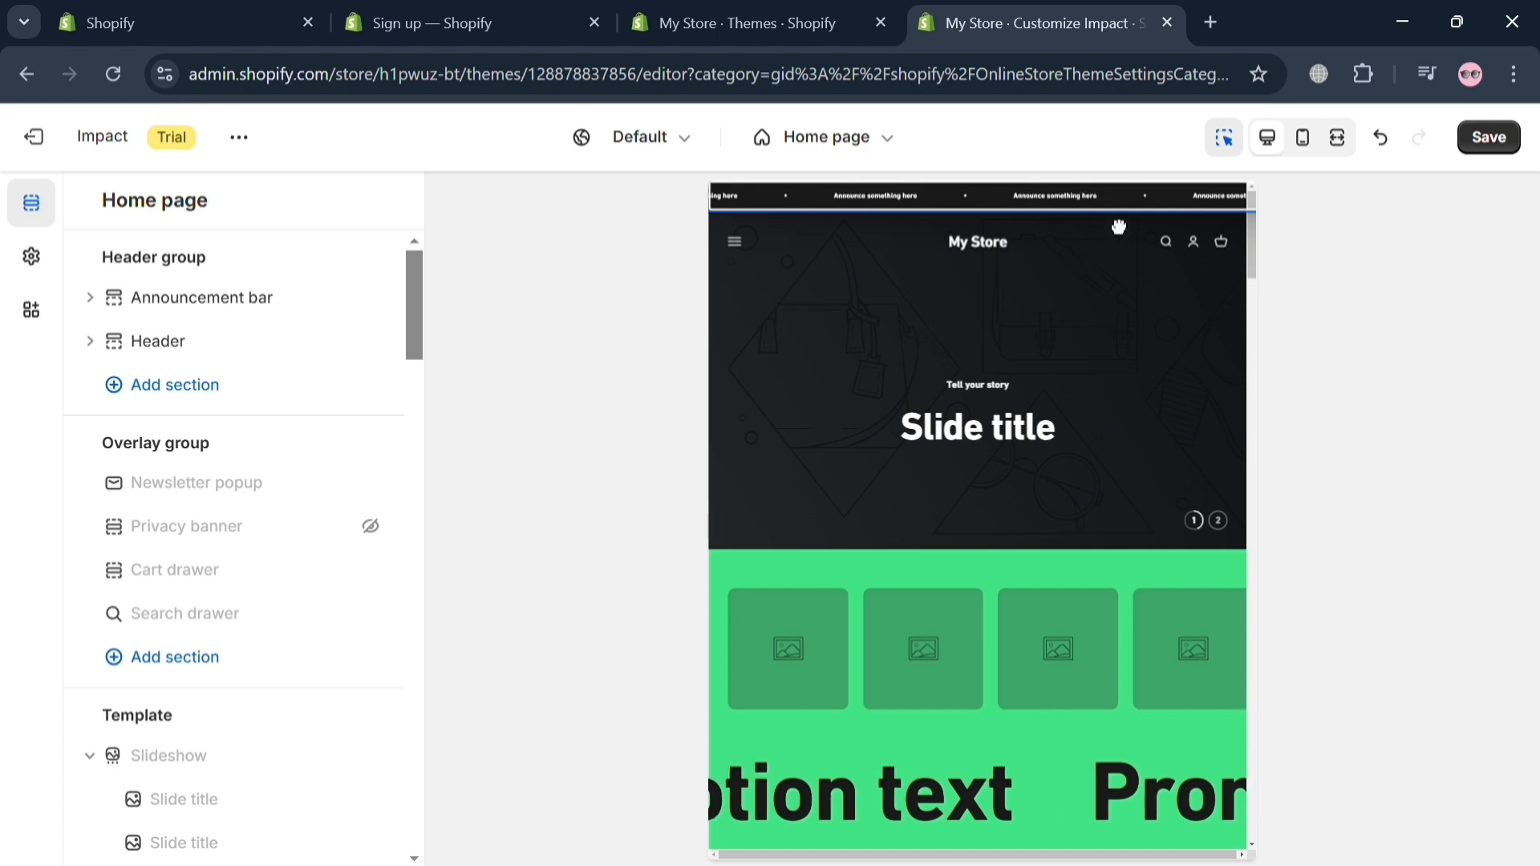
Step: Enable the announcement bar's sticky option and disable it again
{"action": "left_click", "coordinate": [269, 311]}
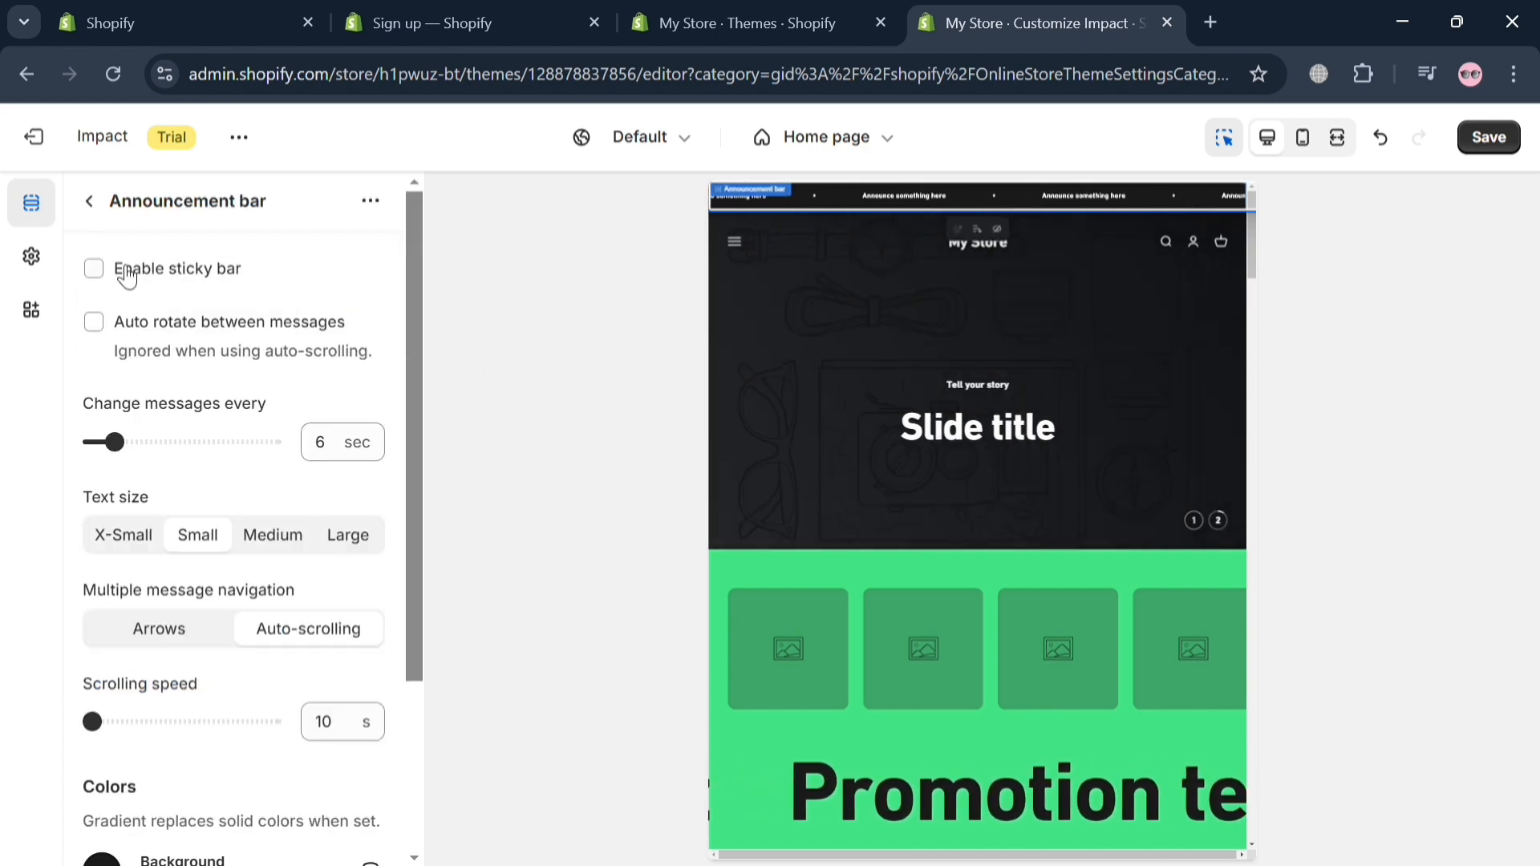
{"action": "left_click", "coordinate": [94, 270]}
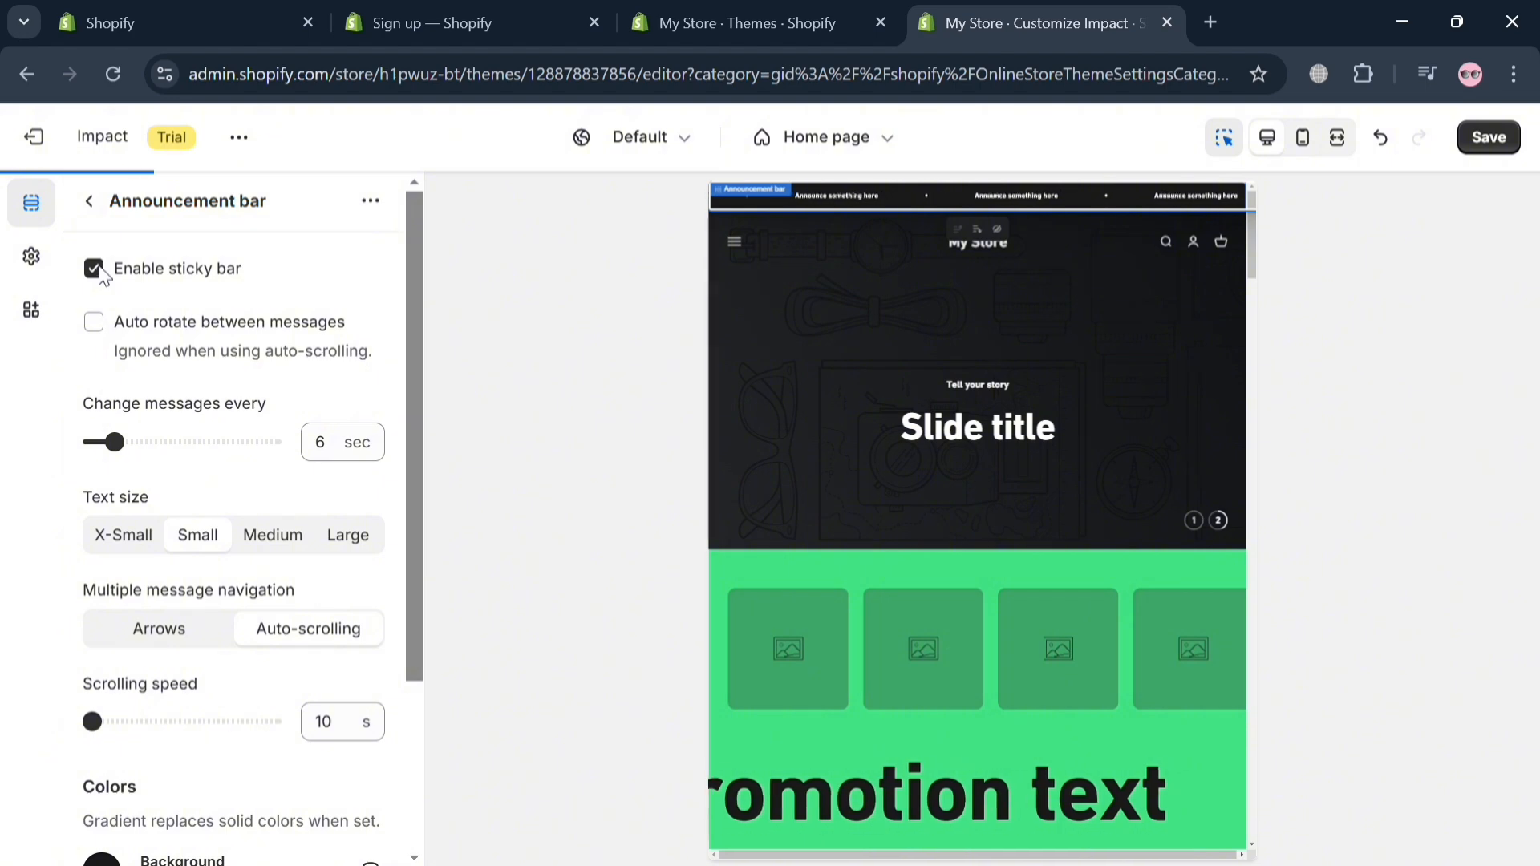
{"action": "left_click", "coordinate": [94, 270]}
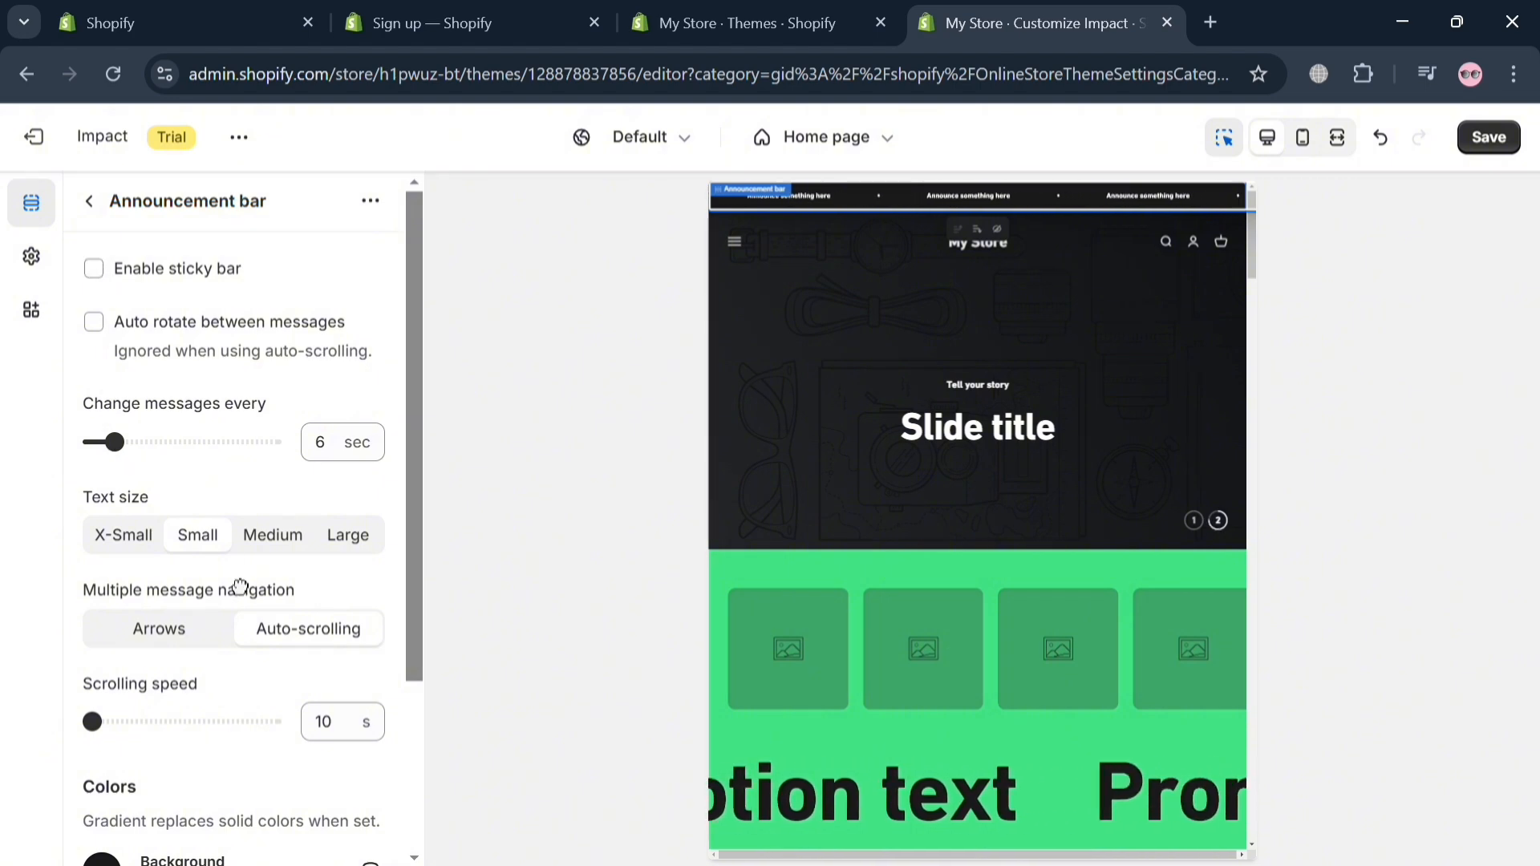
Step: Set the announcement bar's background color to the red #F83A3A
{"action": "scroll", "coordinate": [240, 586], "scroll_direction": "down", "scroll_amount": 3}
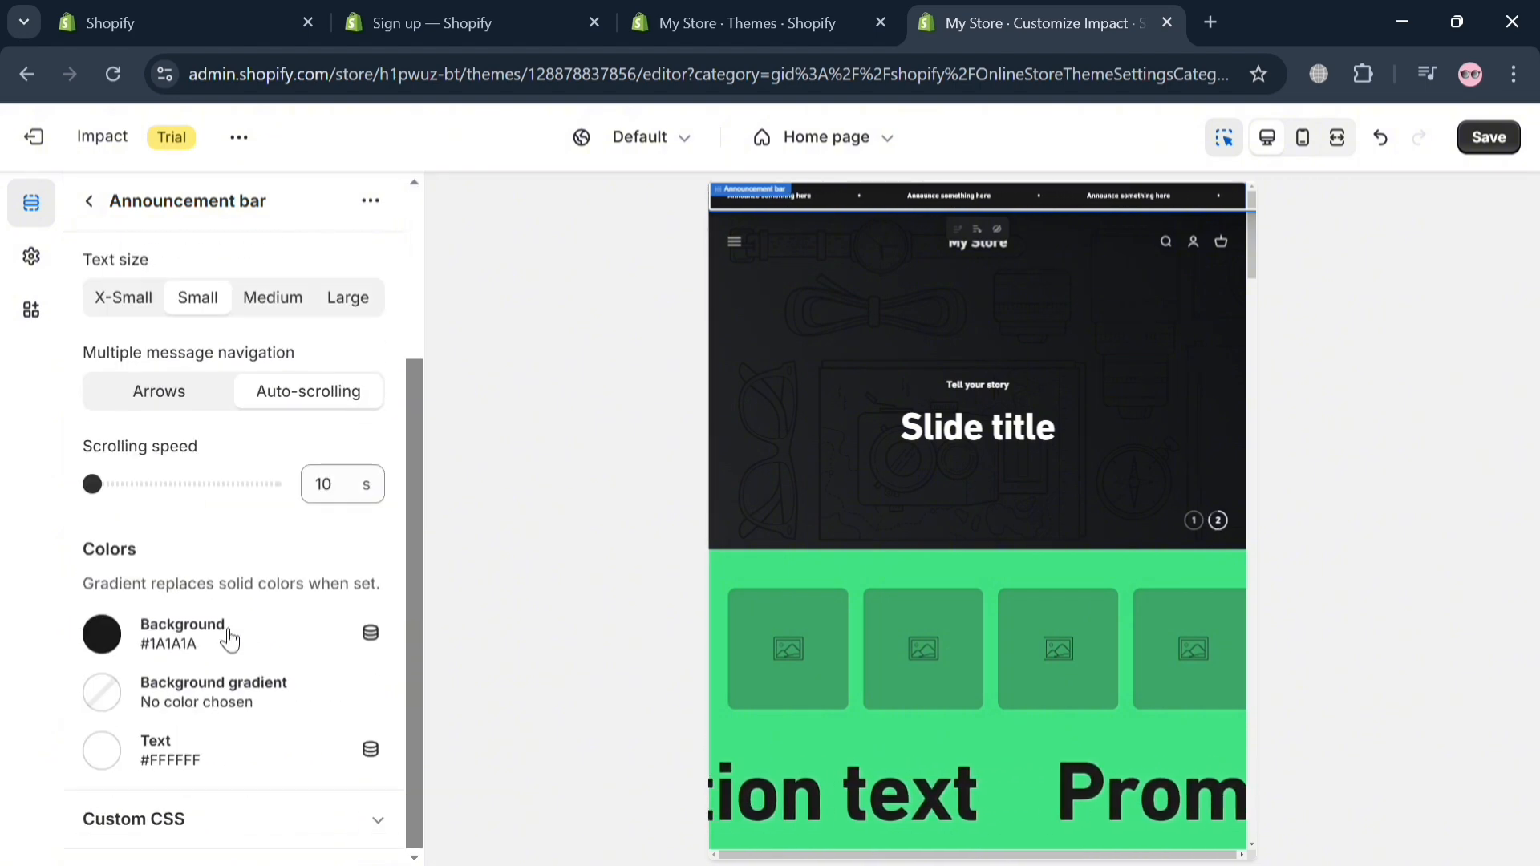
{"action": "left_click", "coordinate": [102, 634]}
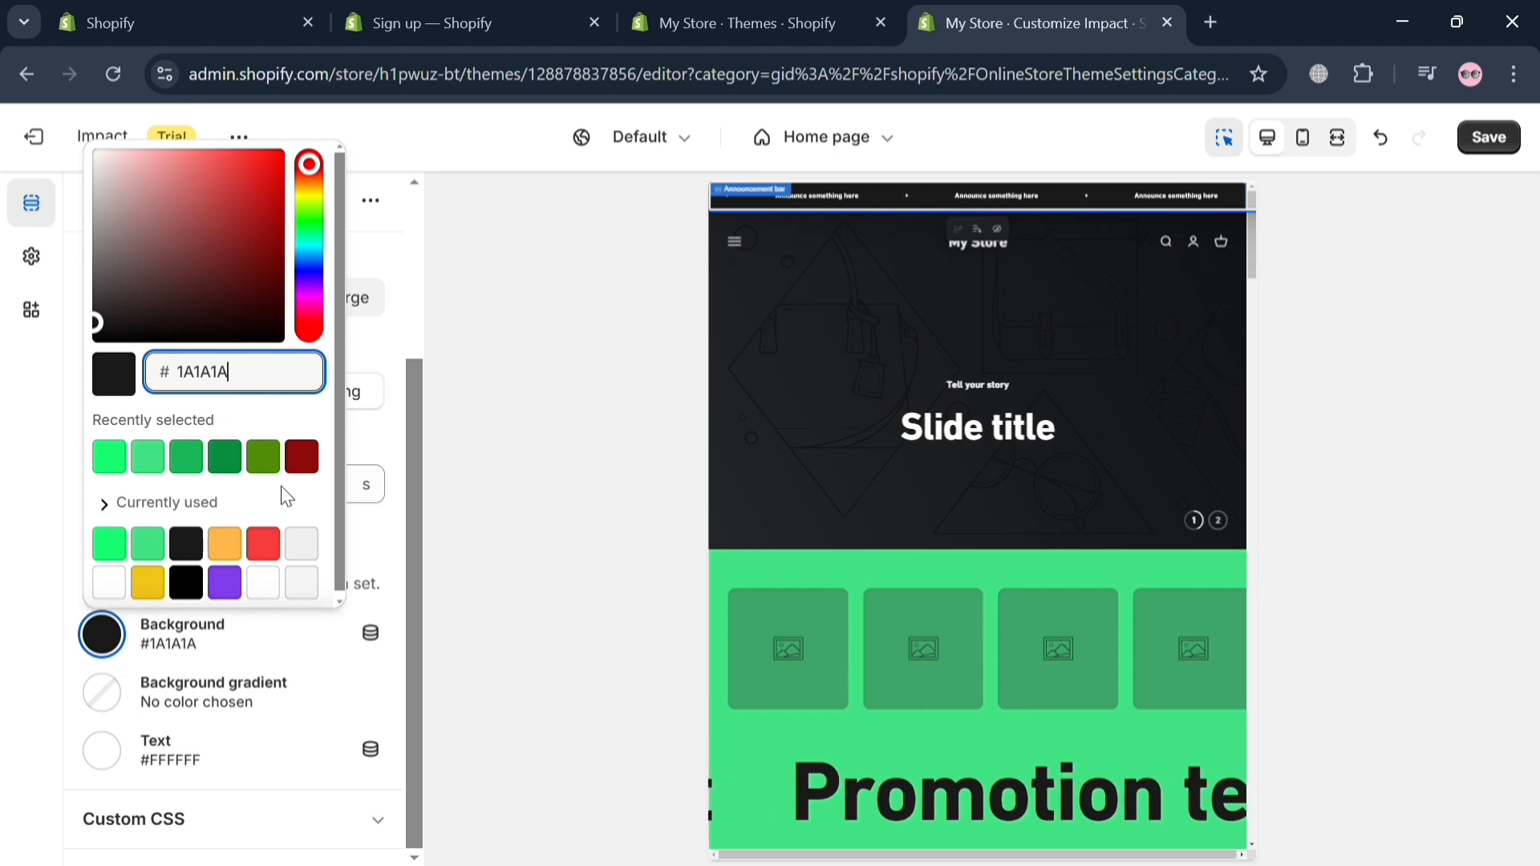
{"action": "left_click", "coordinate": [265, 545]}
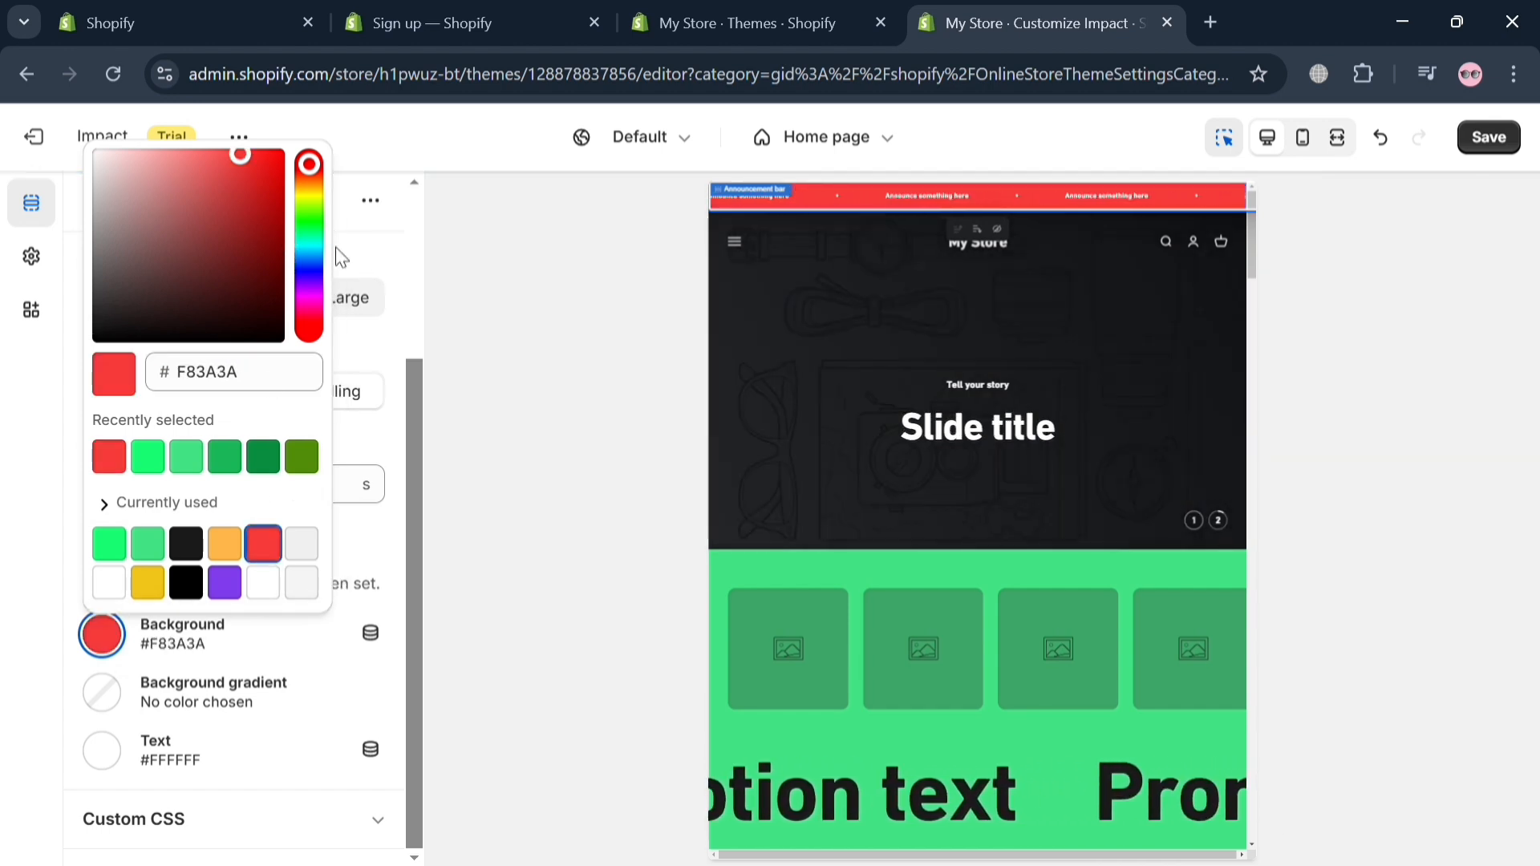
{"action": "scroll", "coordinate": [417, 287], "scroll_direction": "up", "scroll_amount": 3}
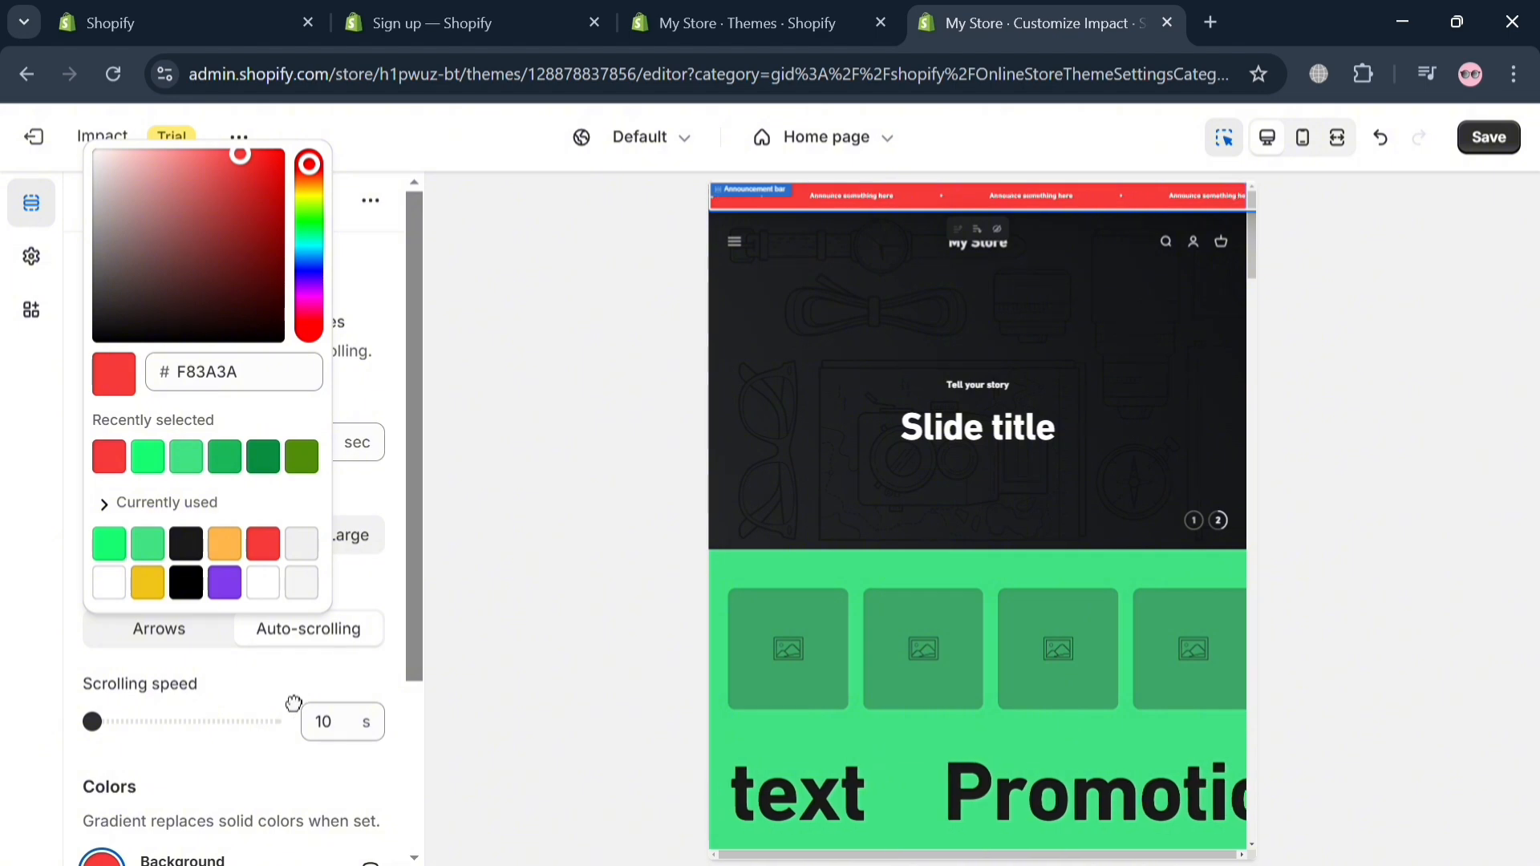
{"action": "left_click", "coordinate": [294, 703]}
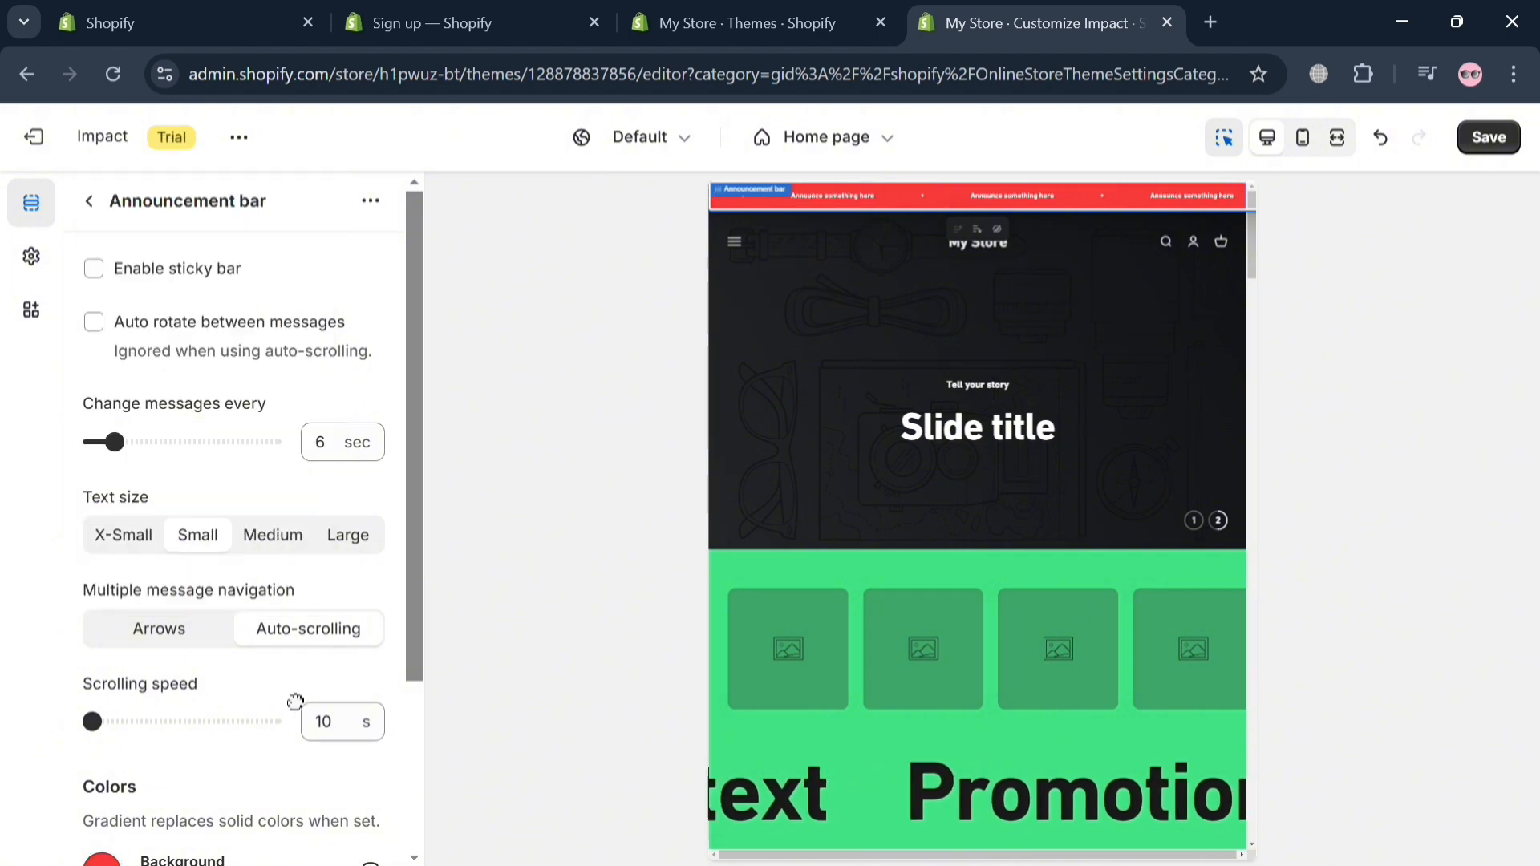
Step: Return to the home page sections, hide the announcement bar and show it again
{"action": "left_click", "coordinate": [95, 204]}
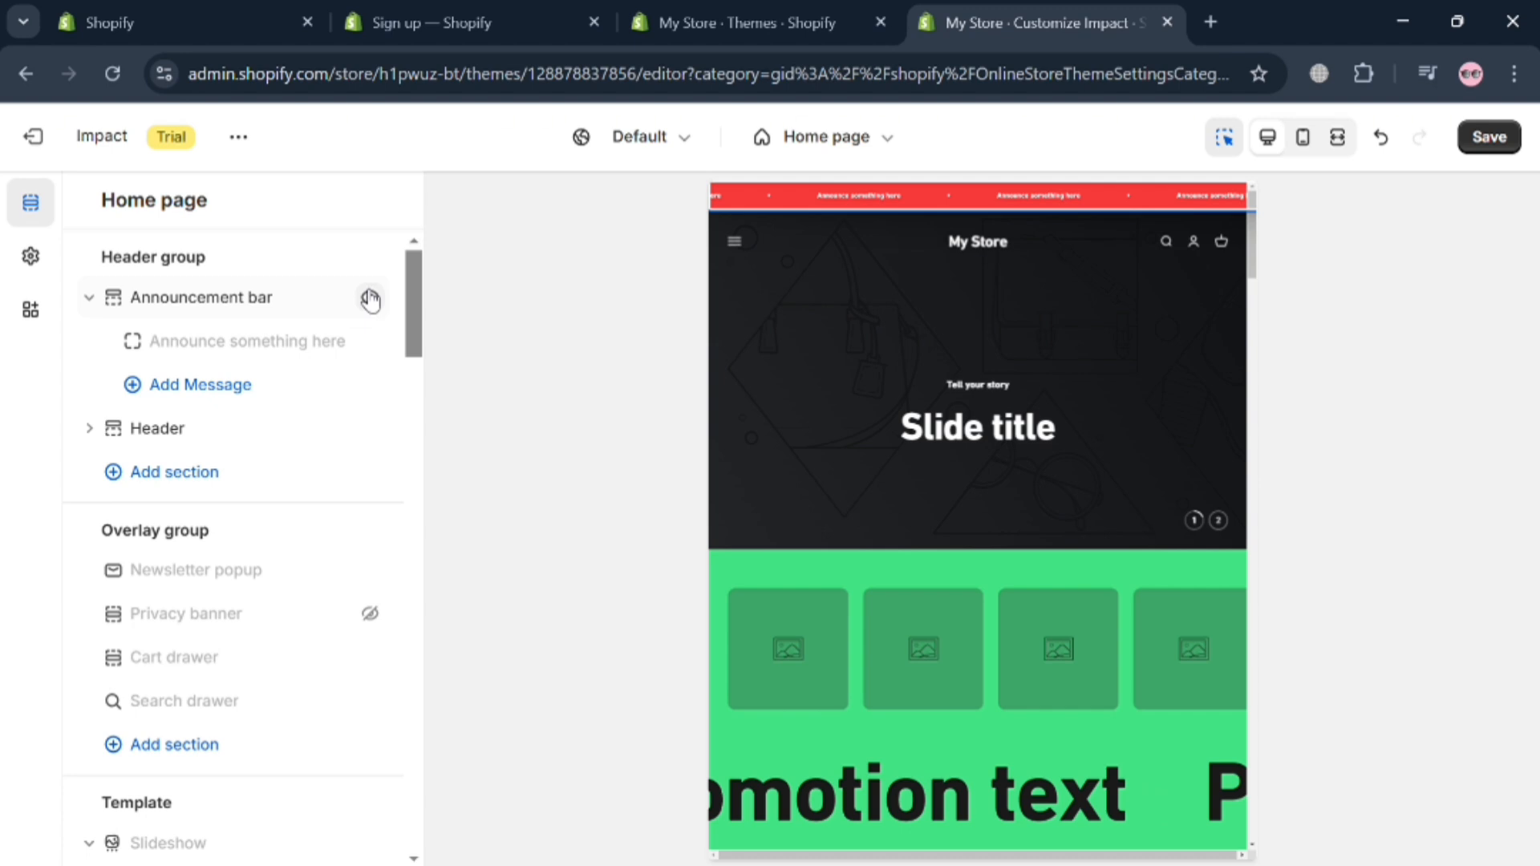
{"action": "left_click", "coordinate": [369, 300]}
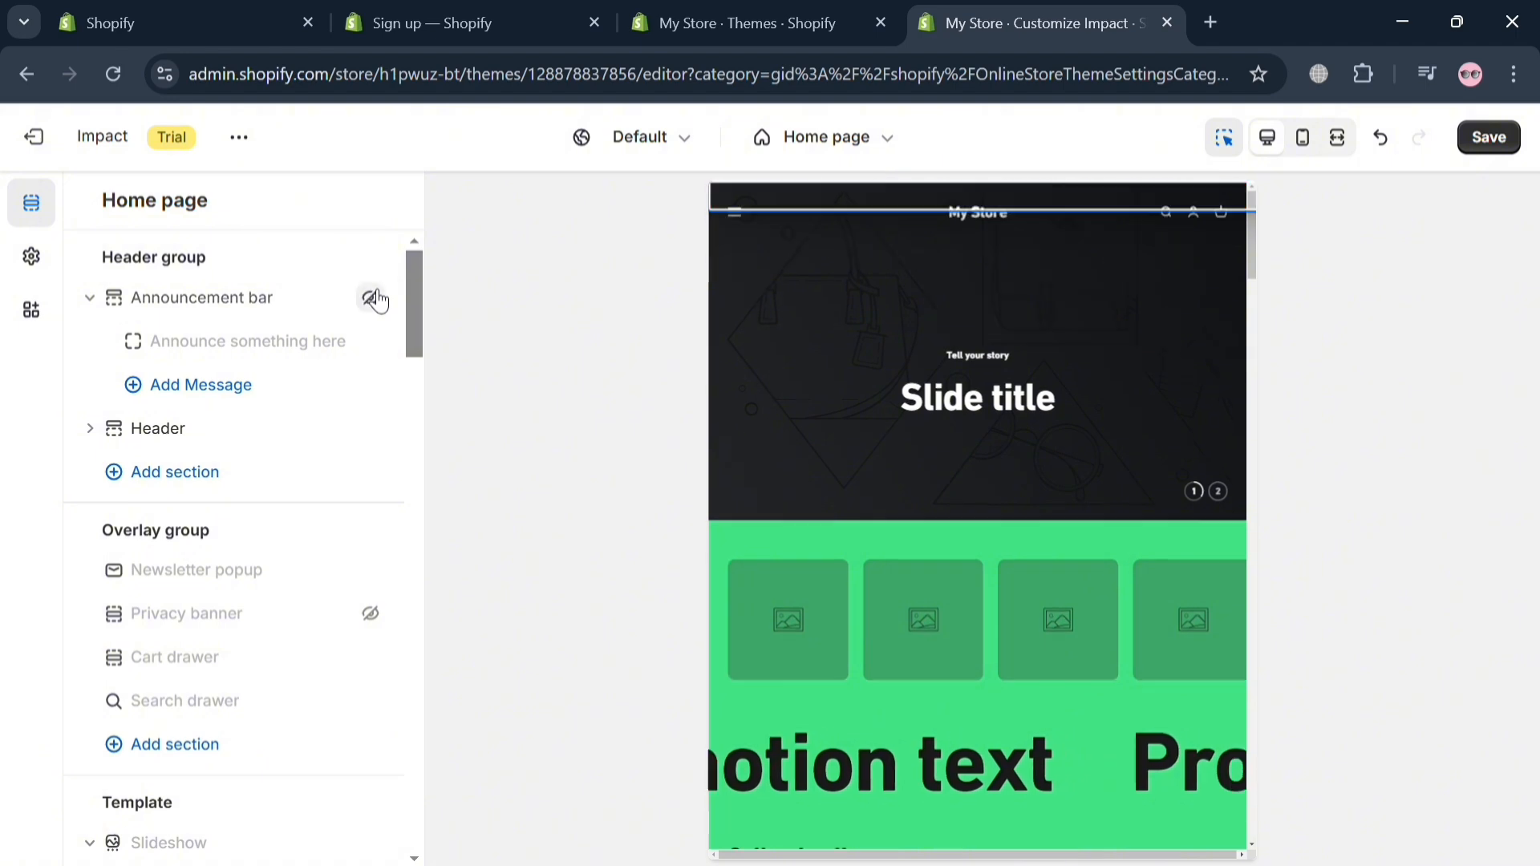
{"action": "left_click", "coordinate": [371, 299]}
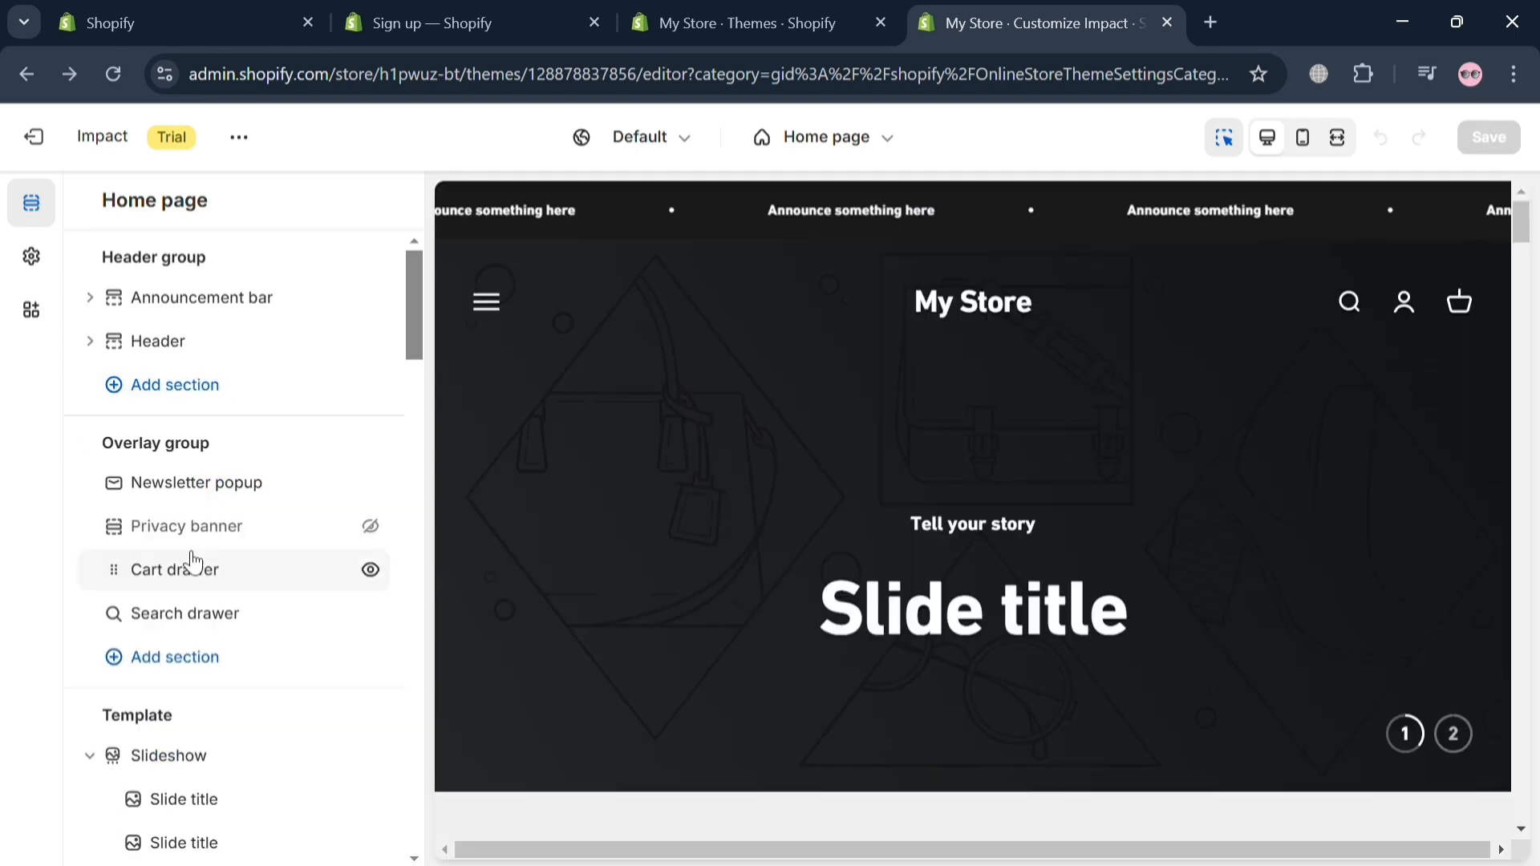
Step: Add the free Men's Fashion photo of the hooded man in neon light to the newsletter popup and return to the home page sections
{"action": "left_click", "coordinate": [212, 486]}
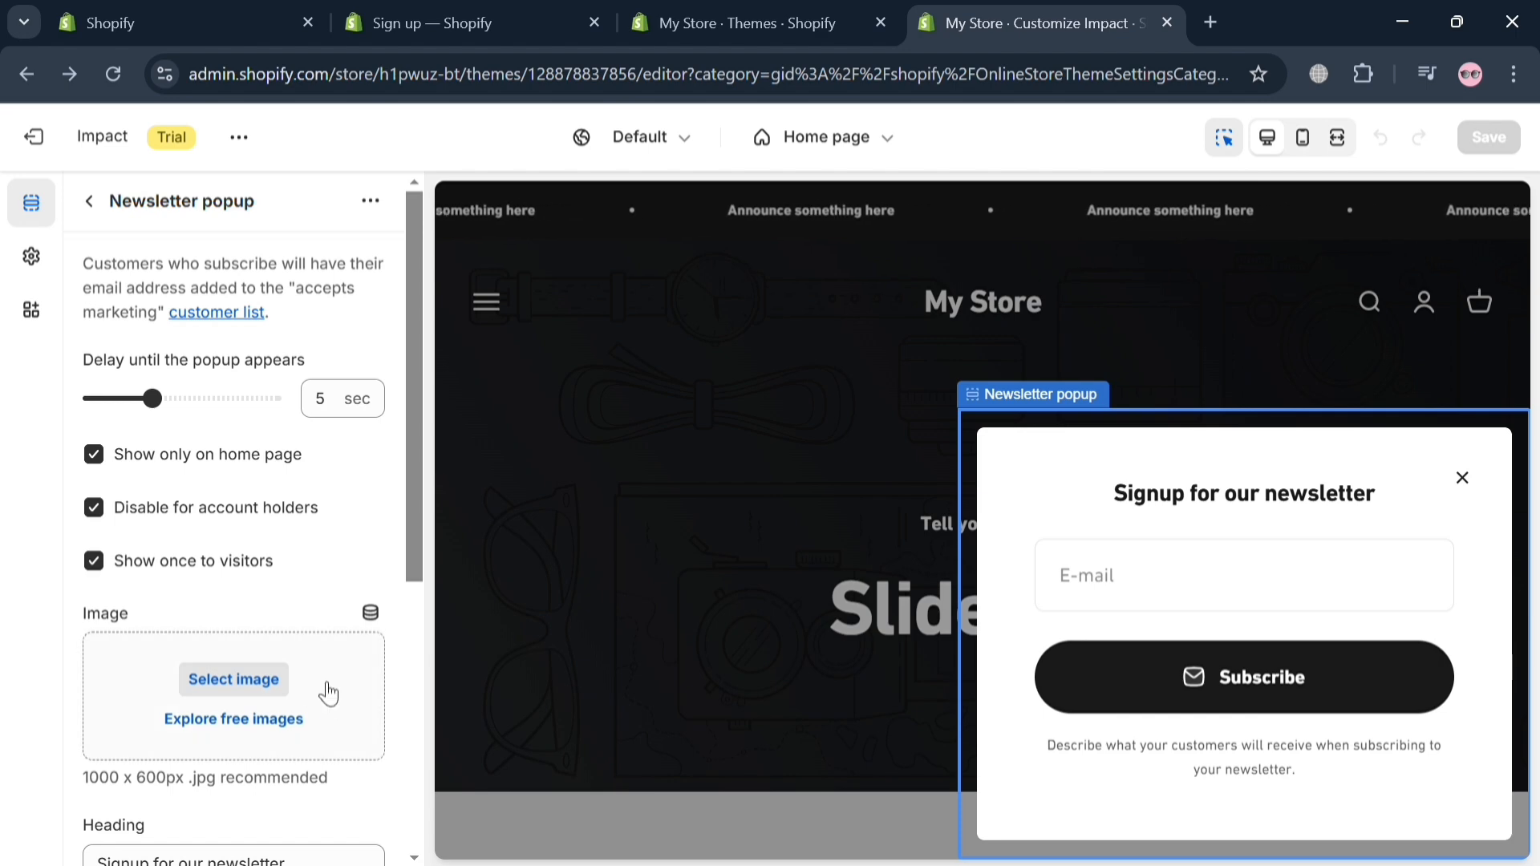
{"action": "left_click", "coordinate": [268, 737]}
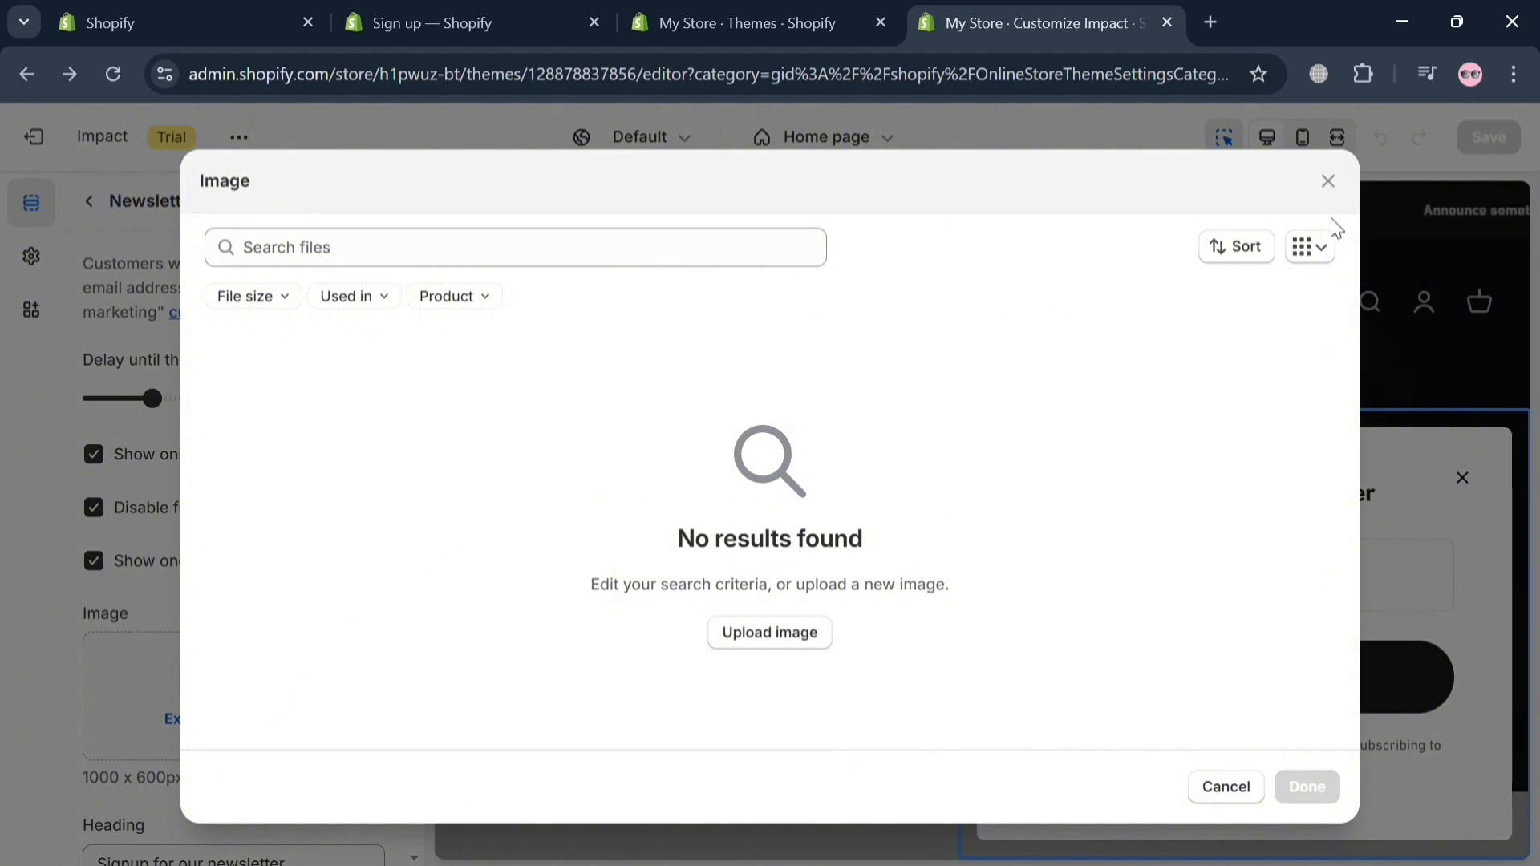
{"action": "left_click", "coordinate": [1329, 181]}
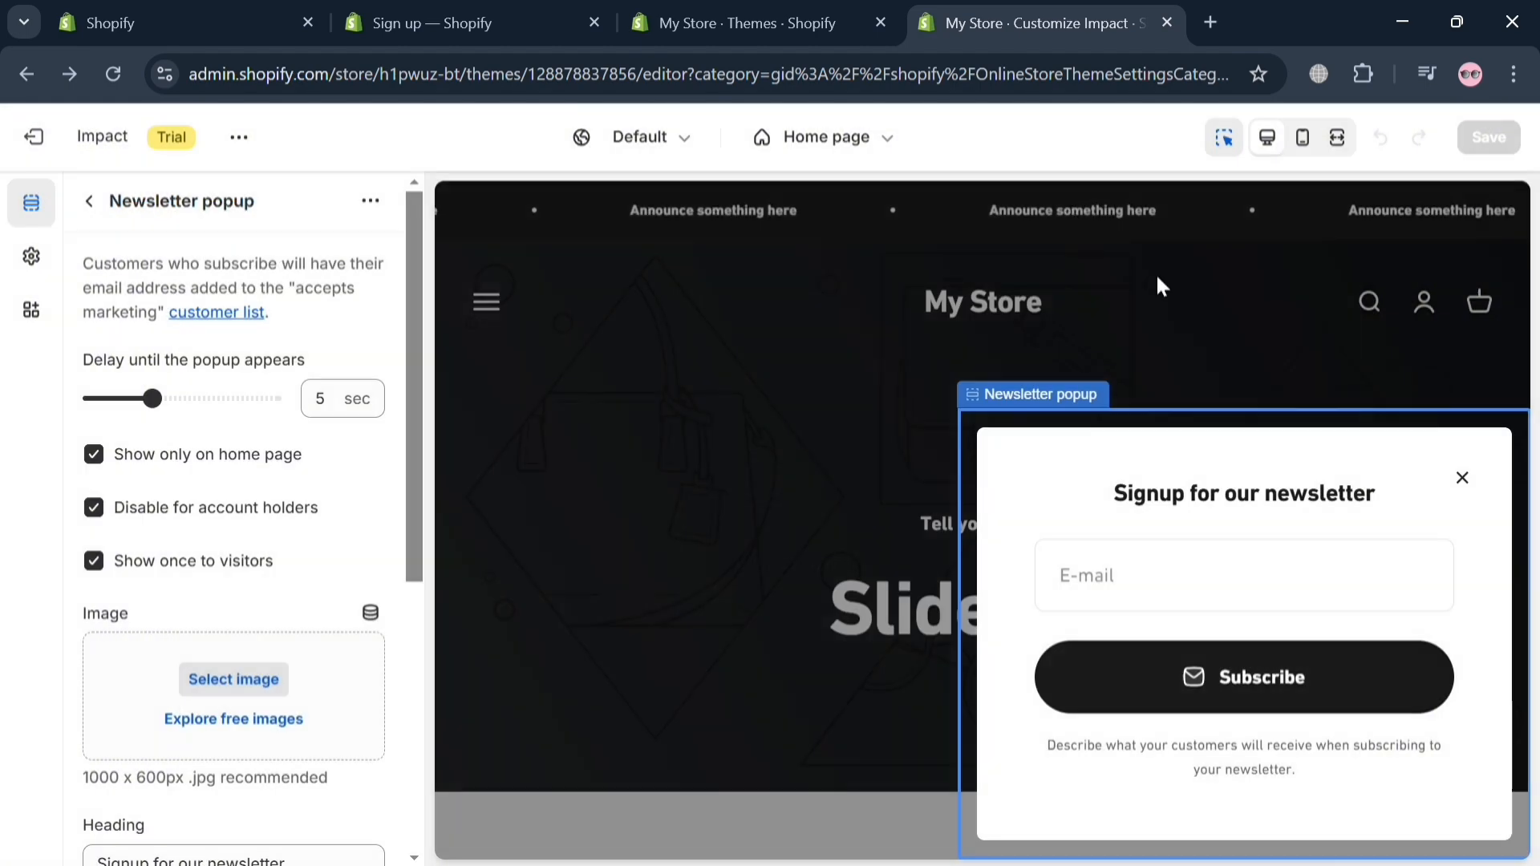
{"action": "left_click", "coordinate": [273, 720]}
{"action": "scroll", "coordinate": [243, 536], "scroll_direction": "down", "scroll_amount": 5}
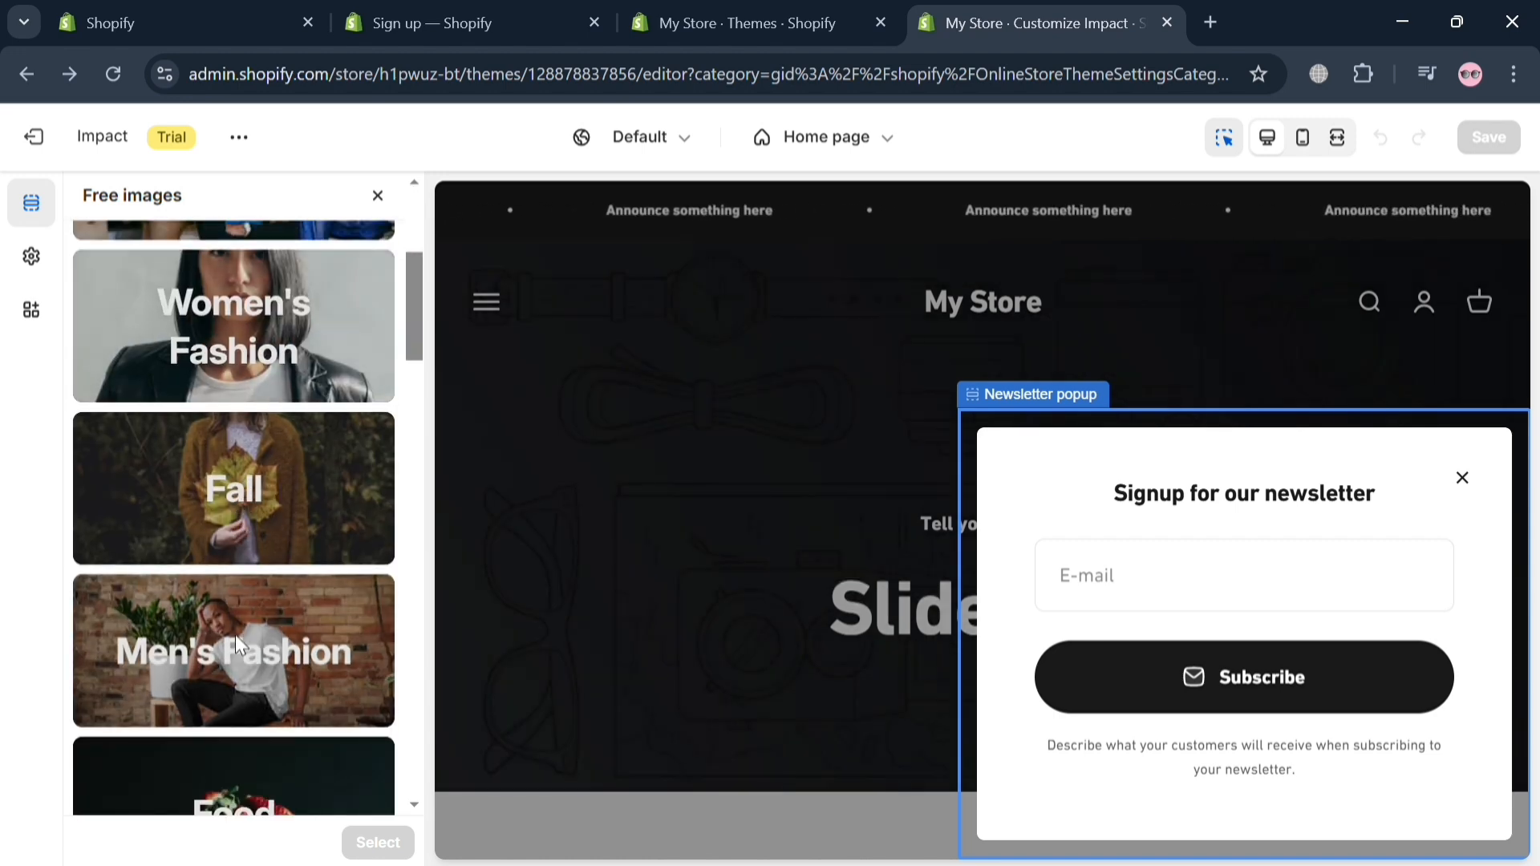
{"action": "left_click", "coordinate": [236, 638]}
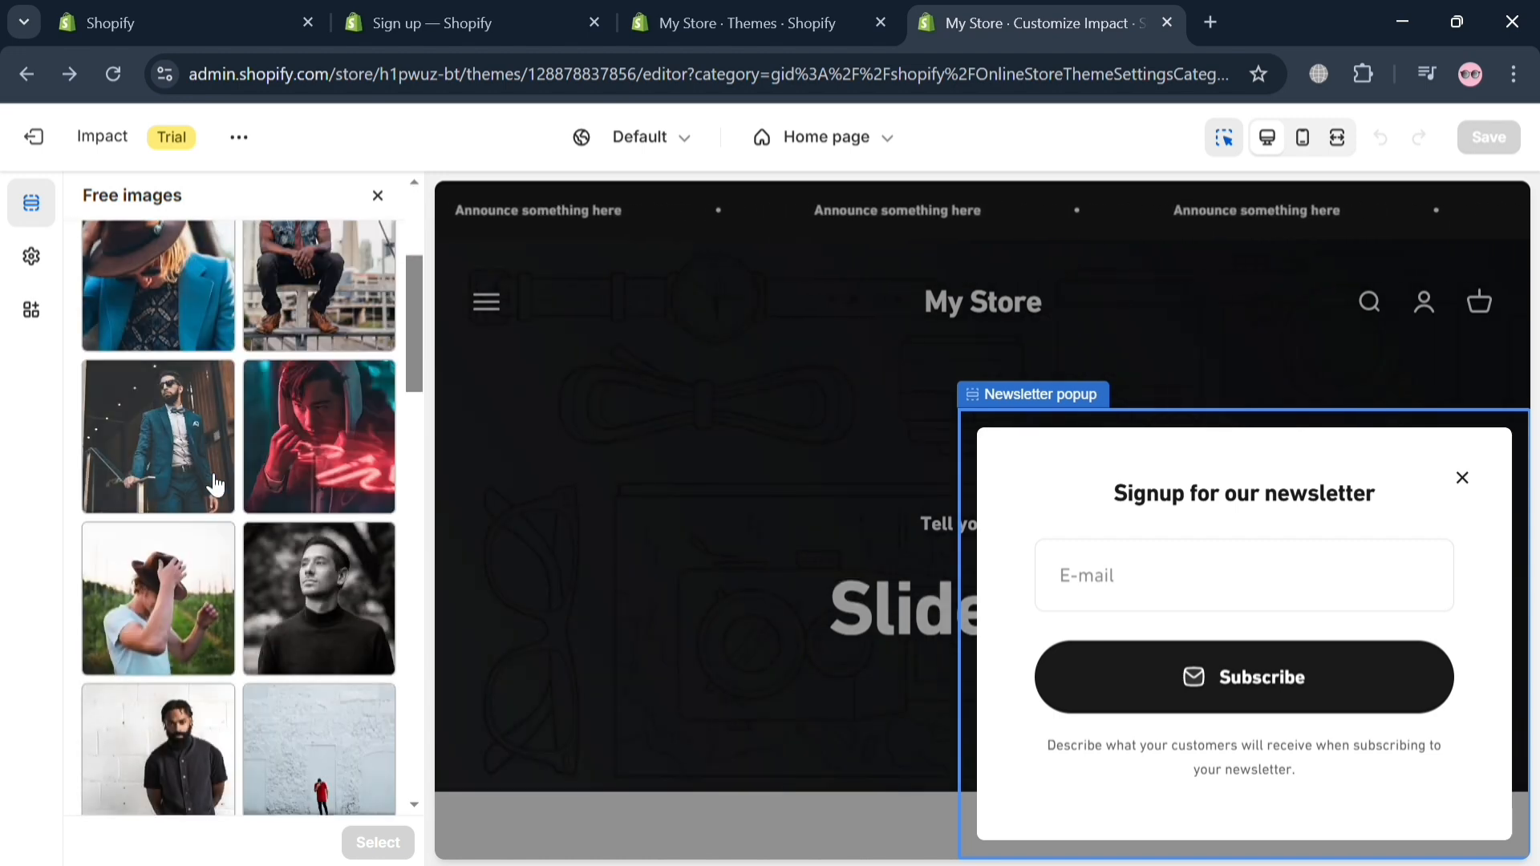
{"action": "left_click", "coordinate": [318, 464]}
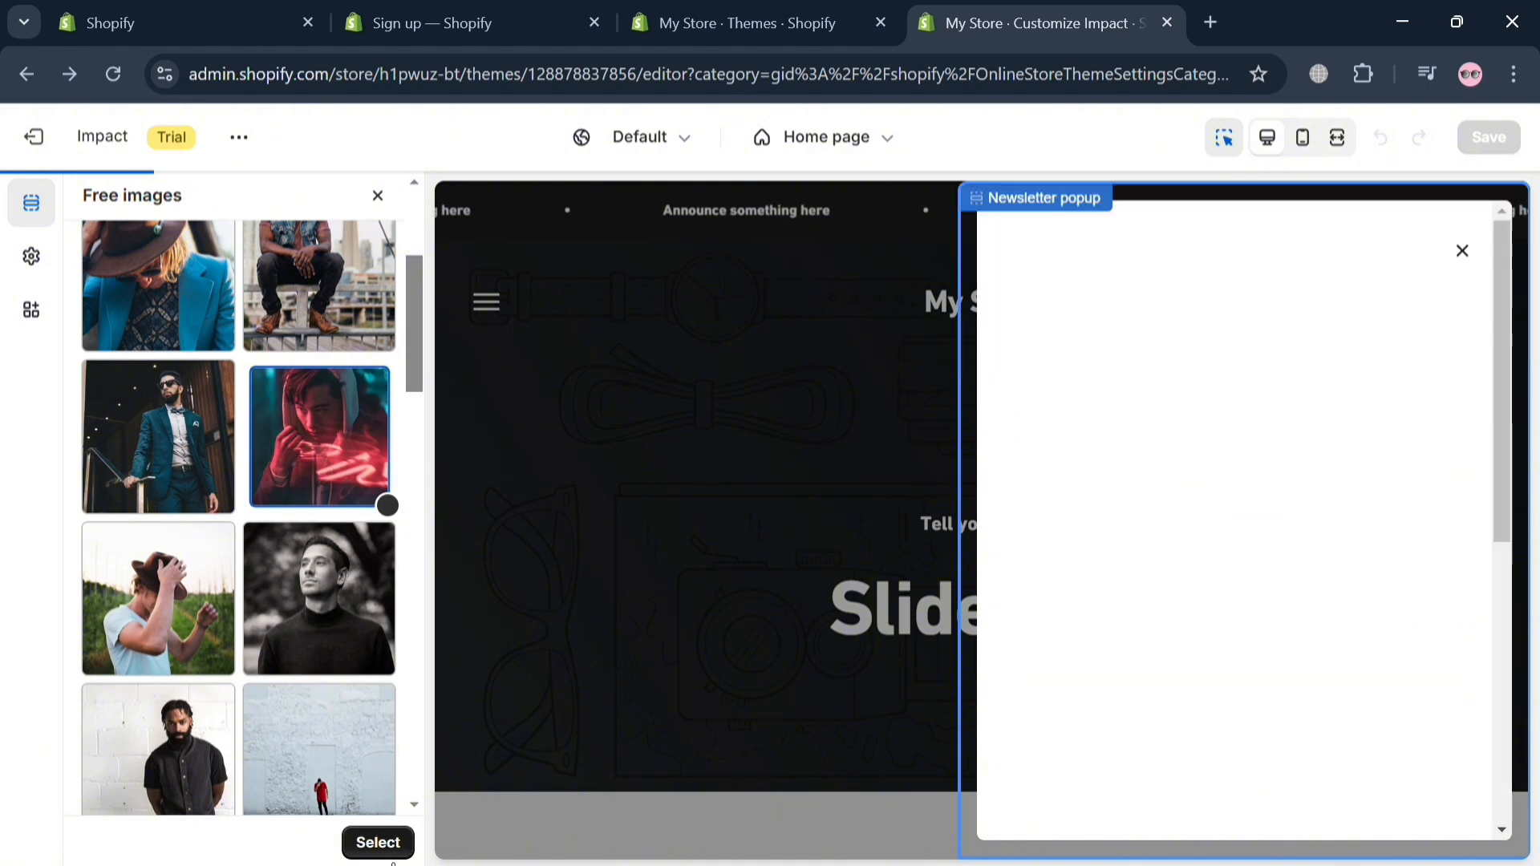
{"action": "left_click", "coordinate": [379, 843]}
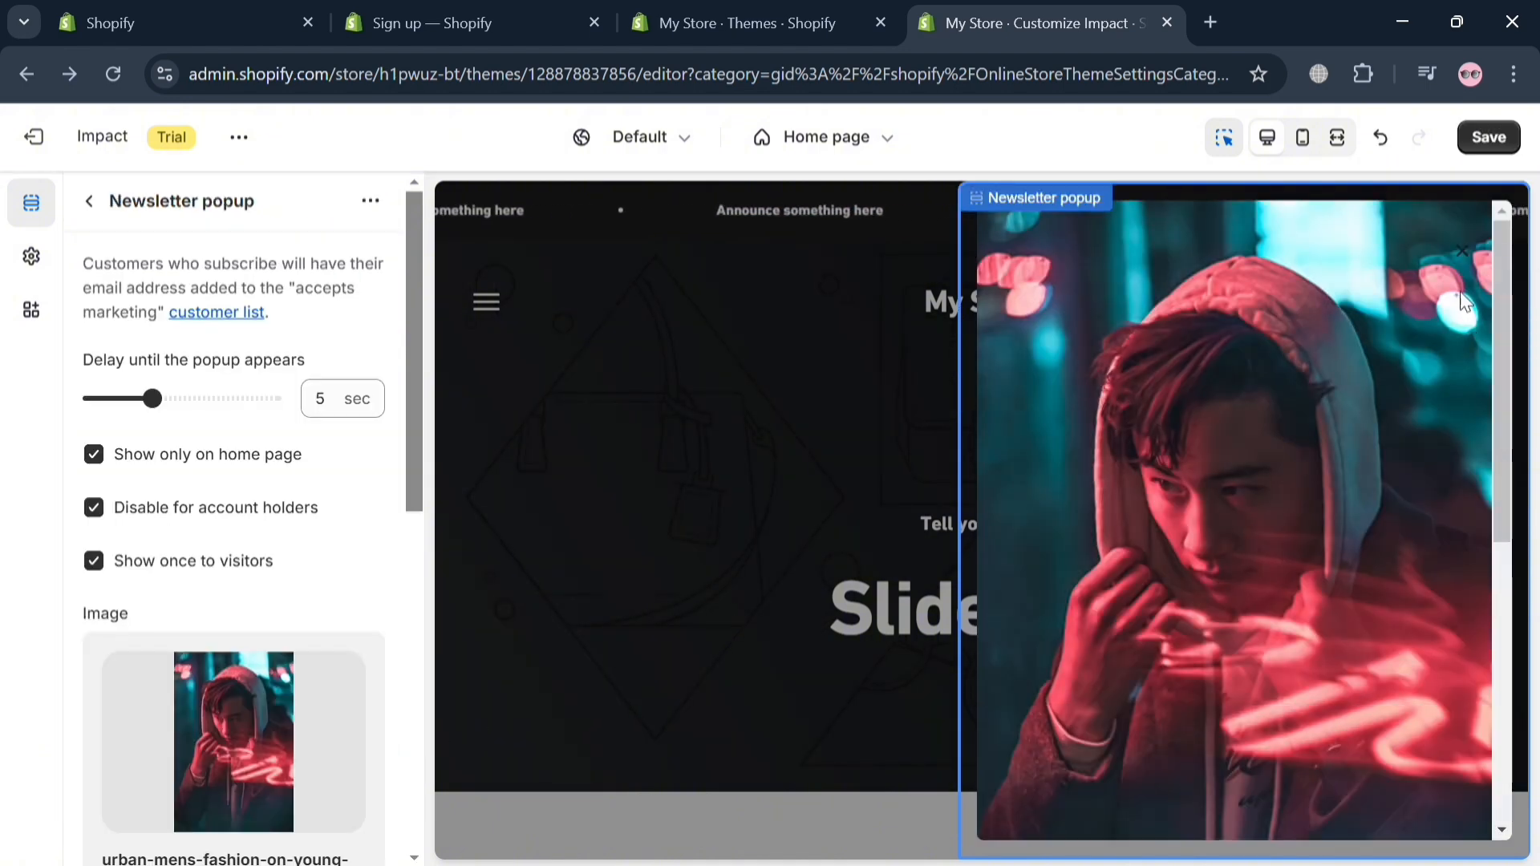
{"action": "left_click", "coordinate": [725, 607]}
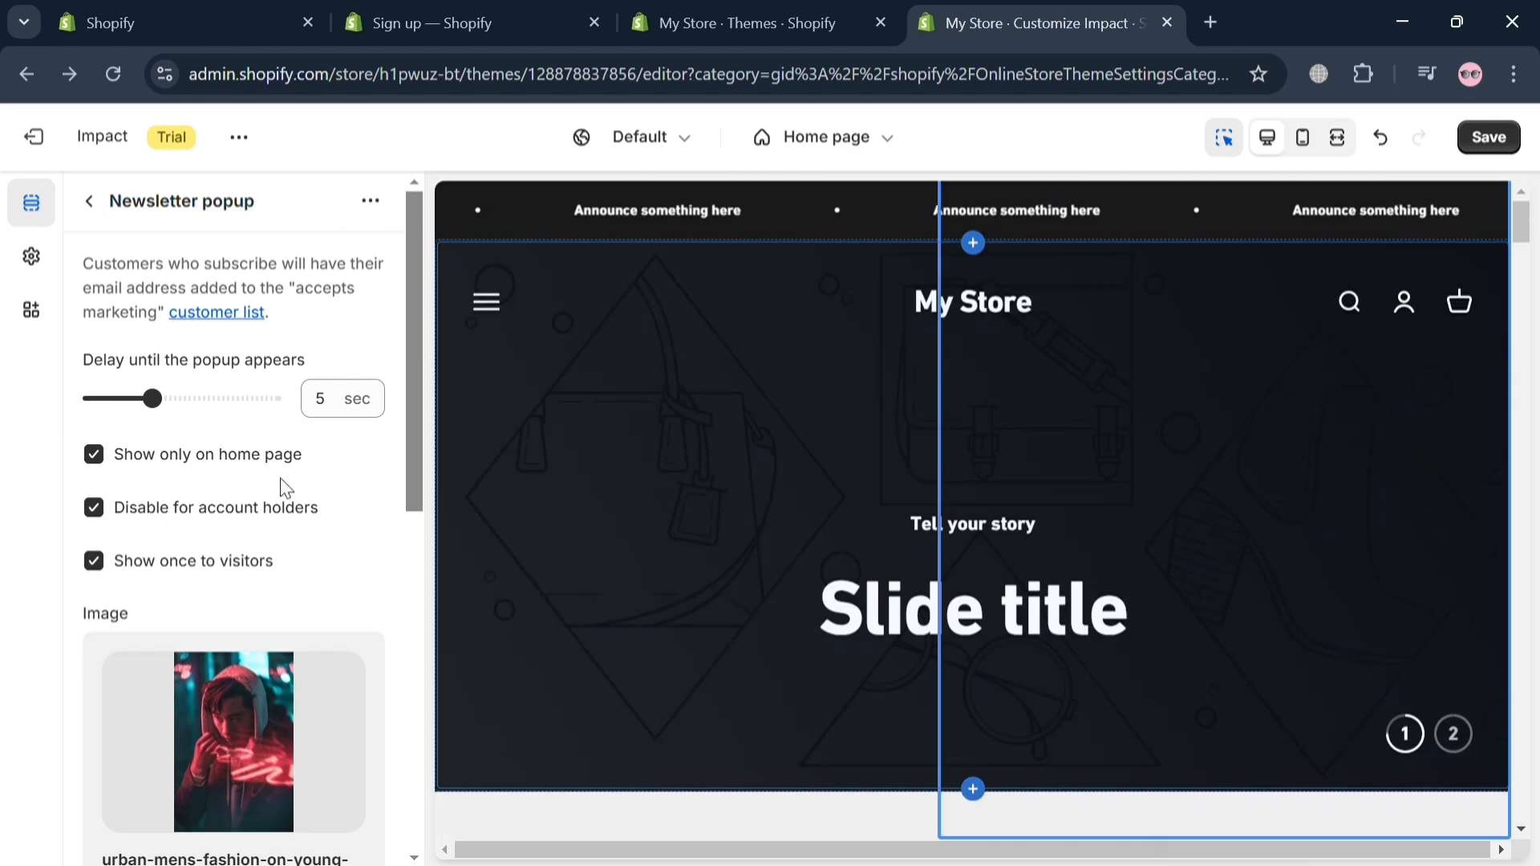
{"action": "scroll", "coordinate": [316, 540], "scroll_direction": "down", "scroll_amount": 10}
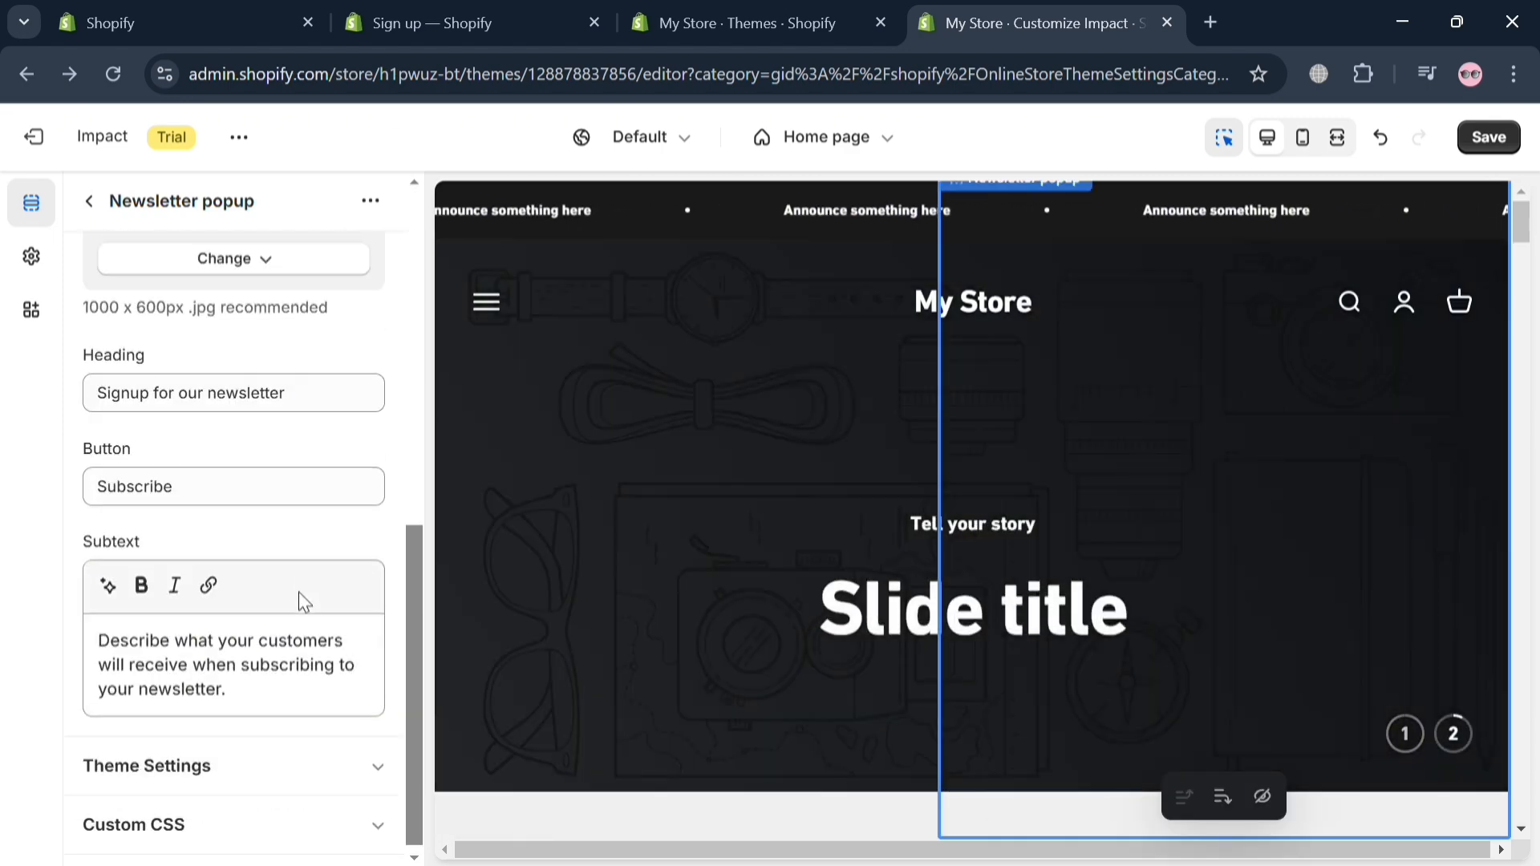
{"action": "left_click", "coordinate": [89, 201]}
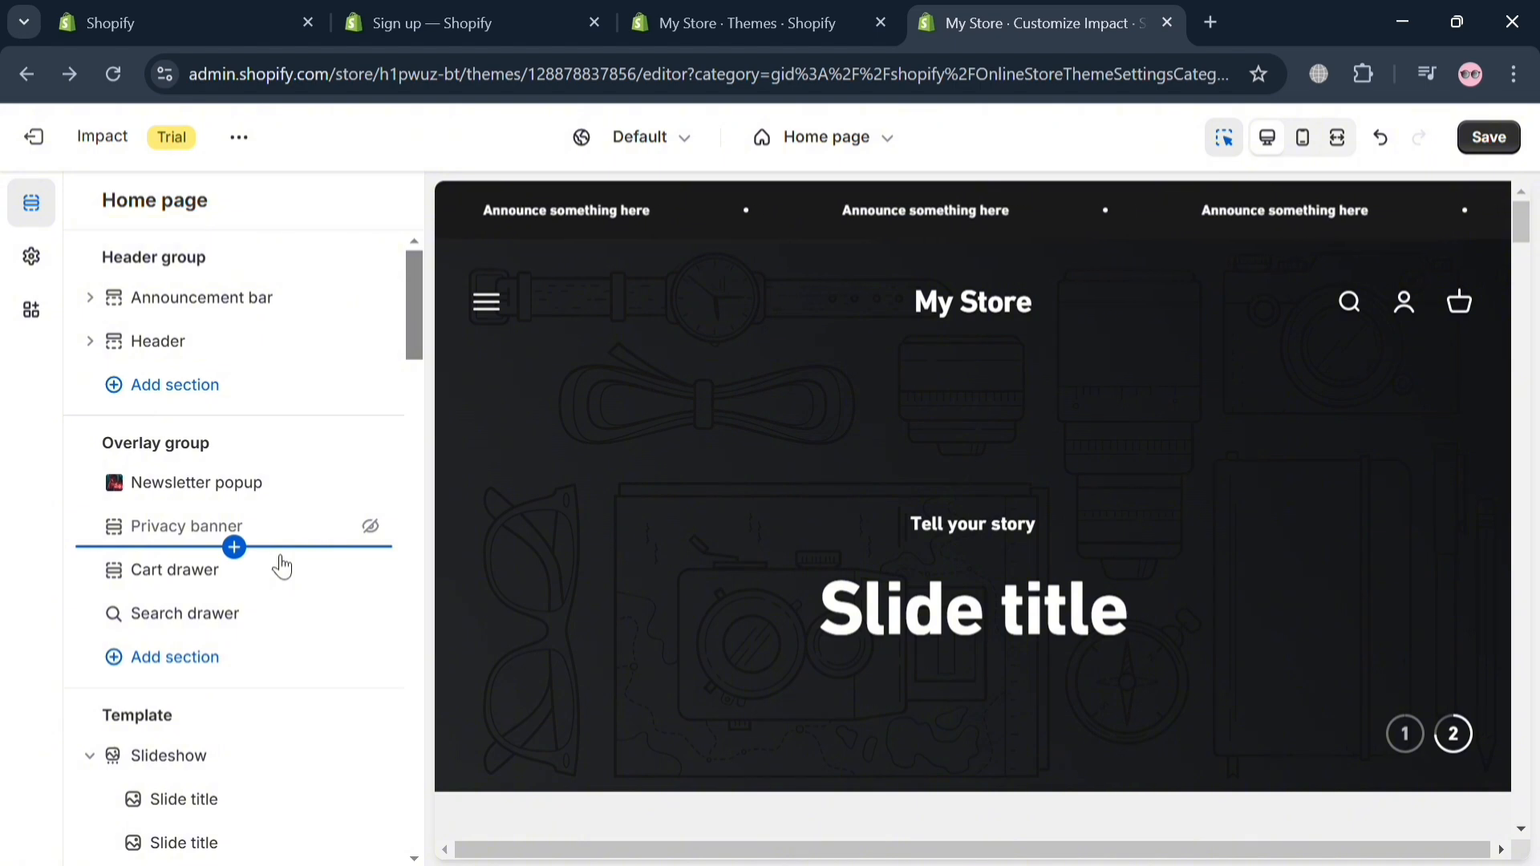
Step: Set the first slideshow slide's image to the free Staff Favorites photo of a person standing on ocean shoreline rocks
{"action": "scroll", "coordinate": [185, 696], "scroll_direction": "down", "scroll_amount": 1}
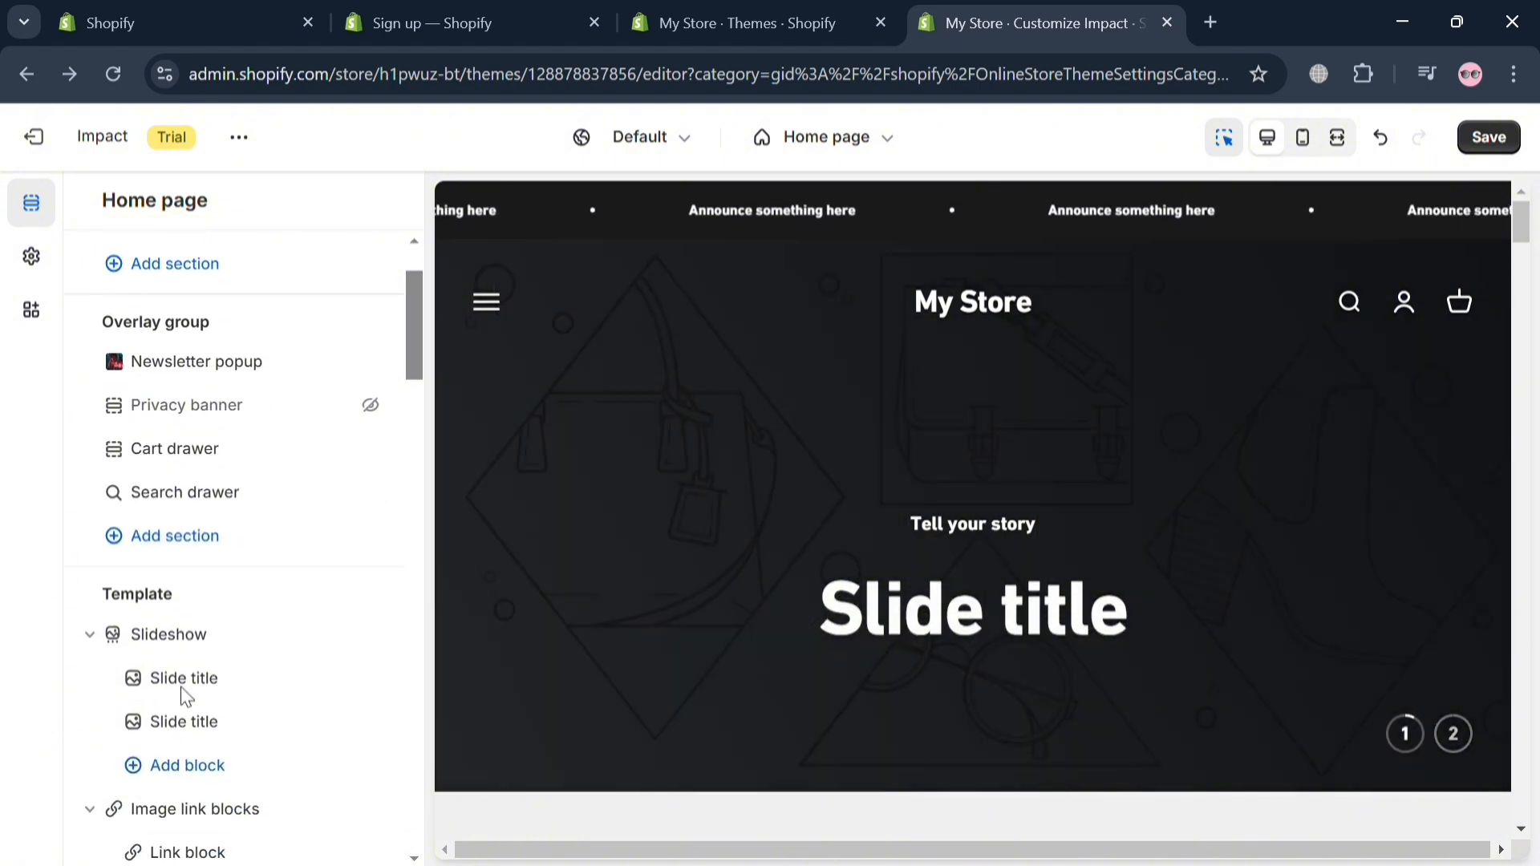
{"action": "scroll", "coordinate": [218, 752], "scroll_direction": "down", "scroll_amount": 1}
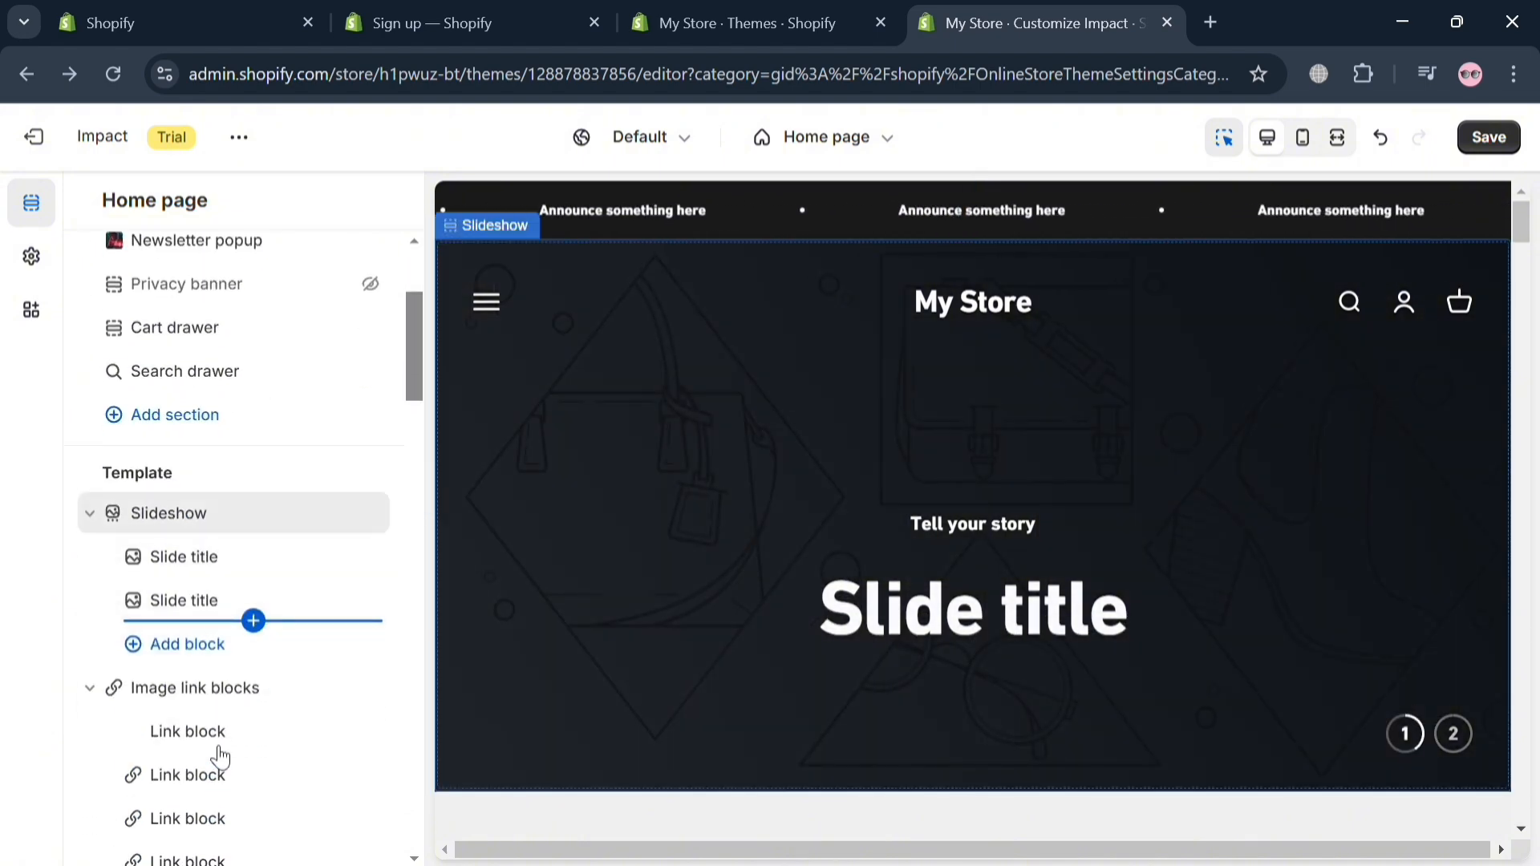
{"action": "left_click", "coordinate": [241, 560]}
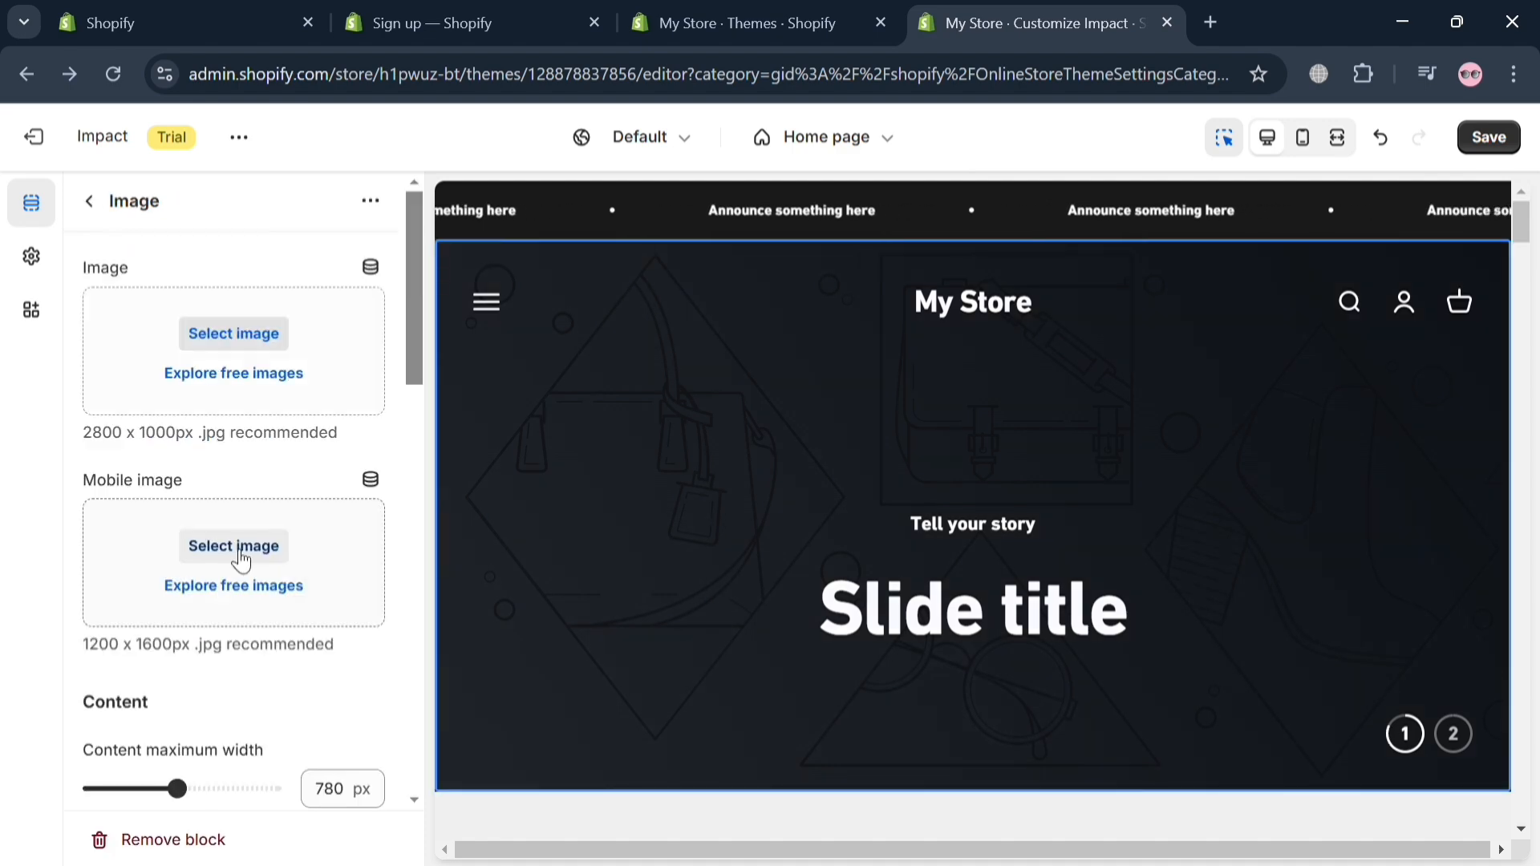
{"action": "left_click", "coordinate": [284, 389]}
{"action": "left_click", "coordinate": [1329, 181]}
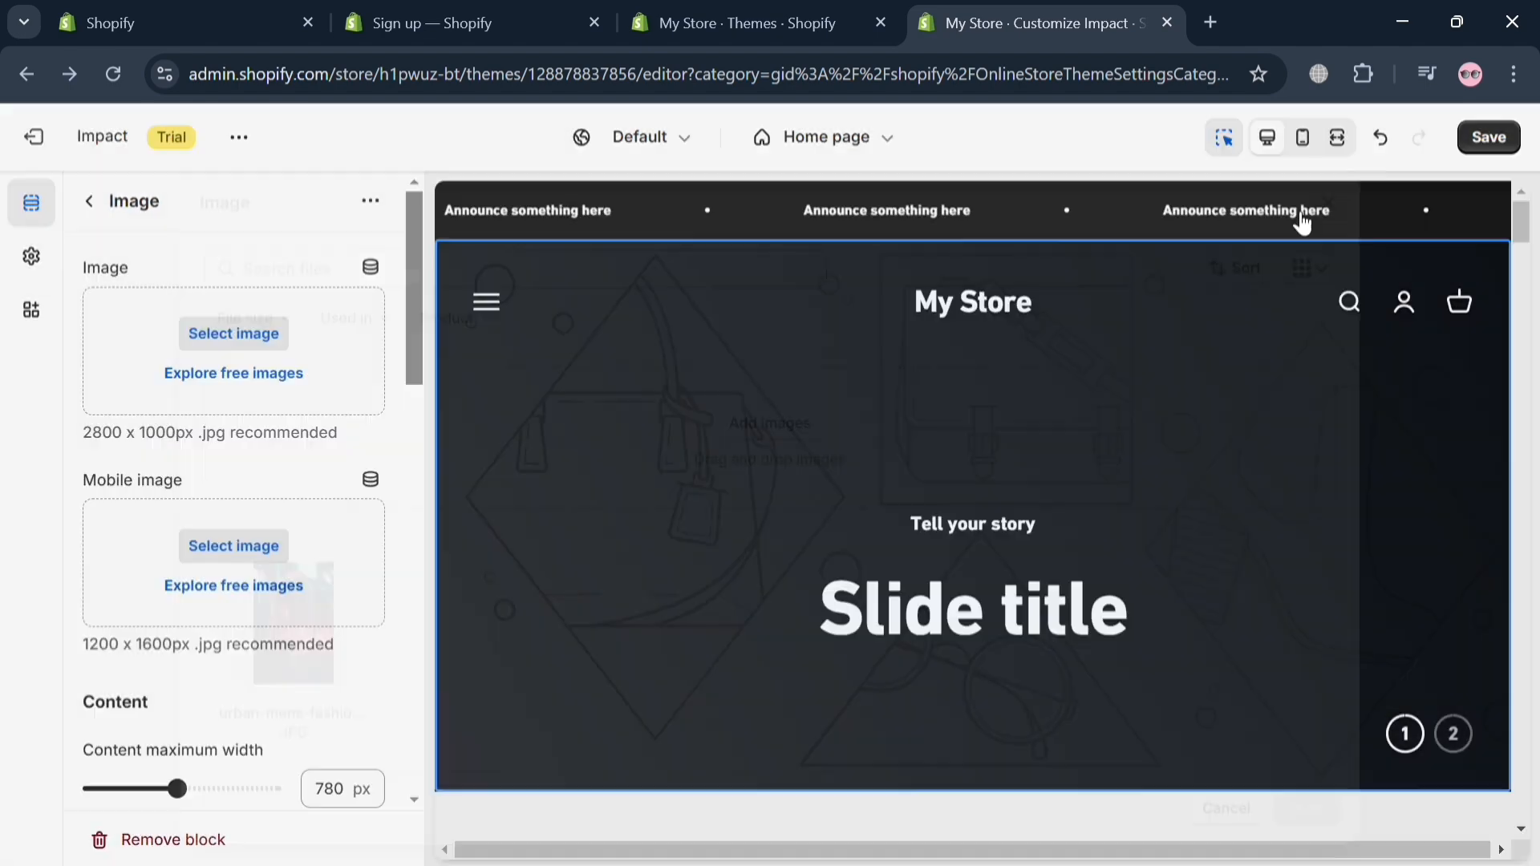
{"action": "left_click", "coordinate": [233, 372]}
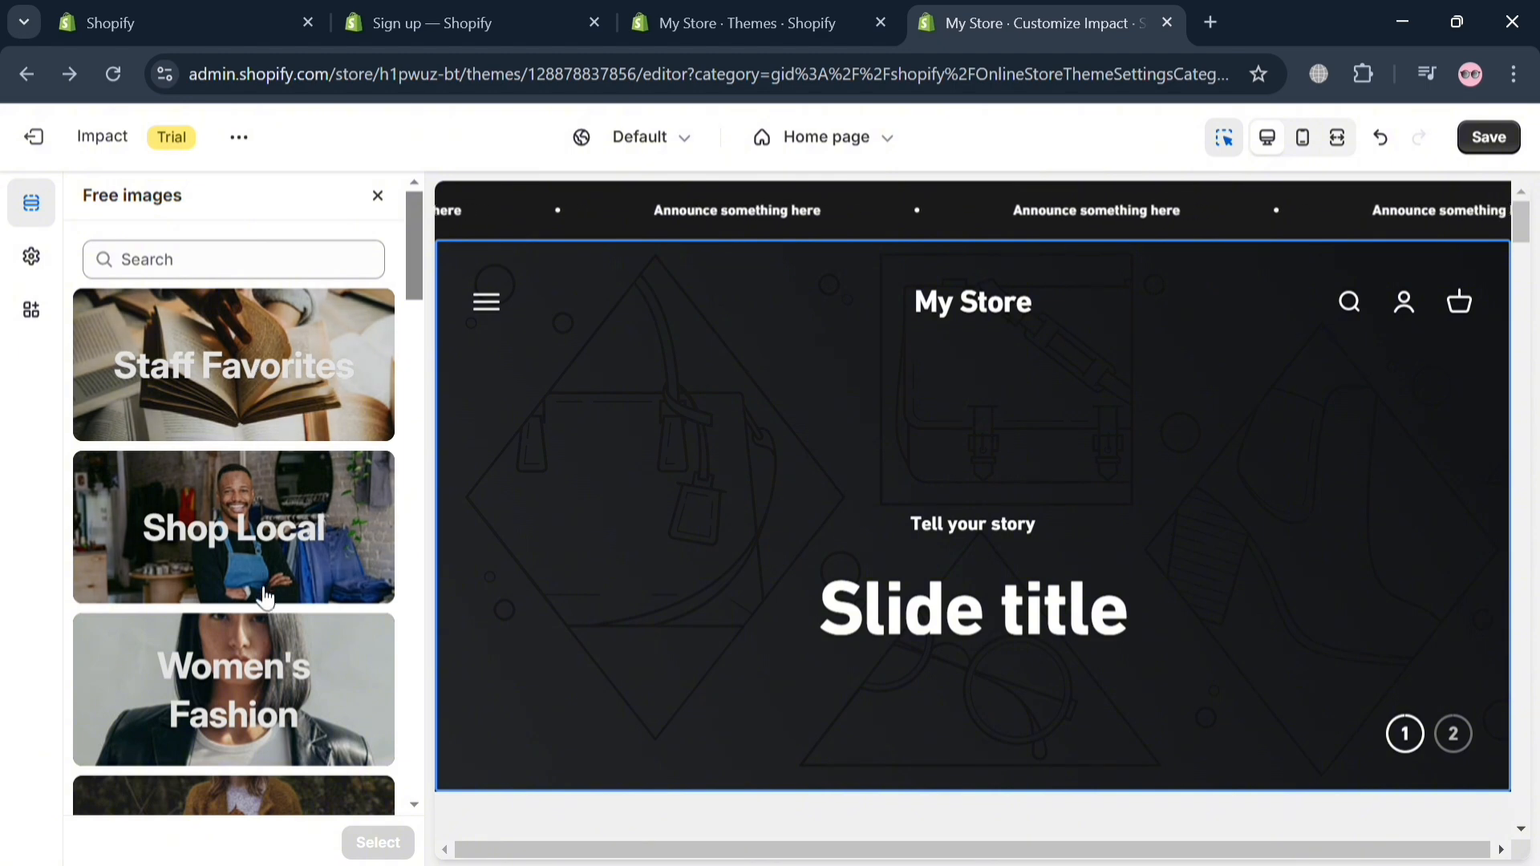
{"action": "left_click", "coordinate": [313, 409]}
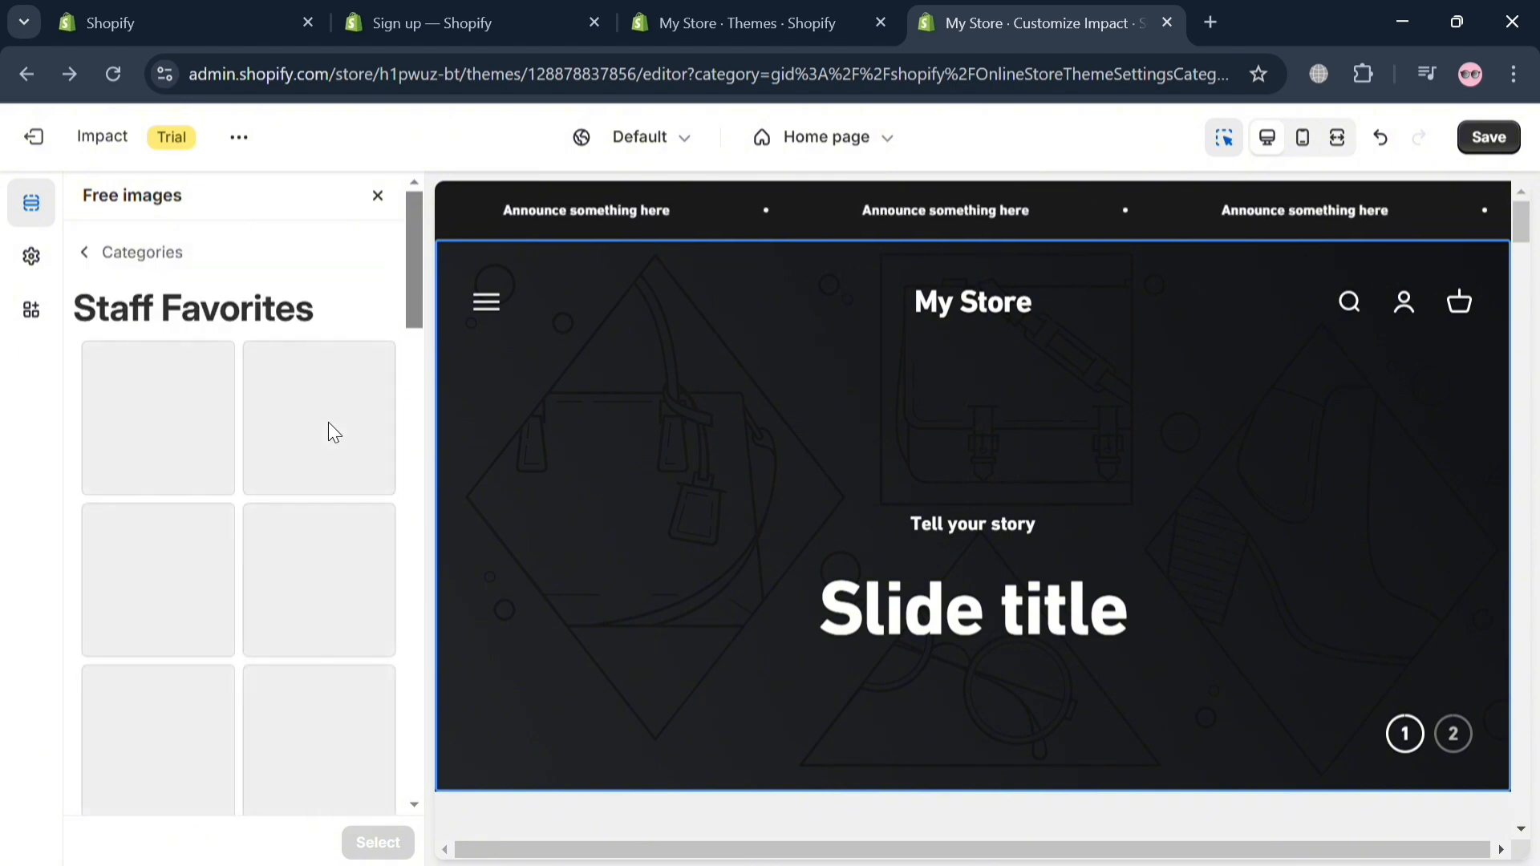
{"action": "left_click", "coordinate": [164, 441]}
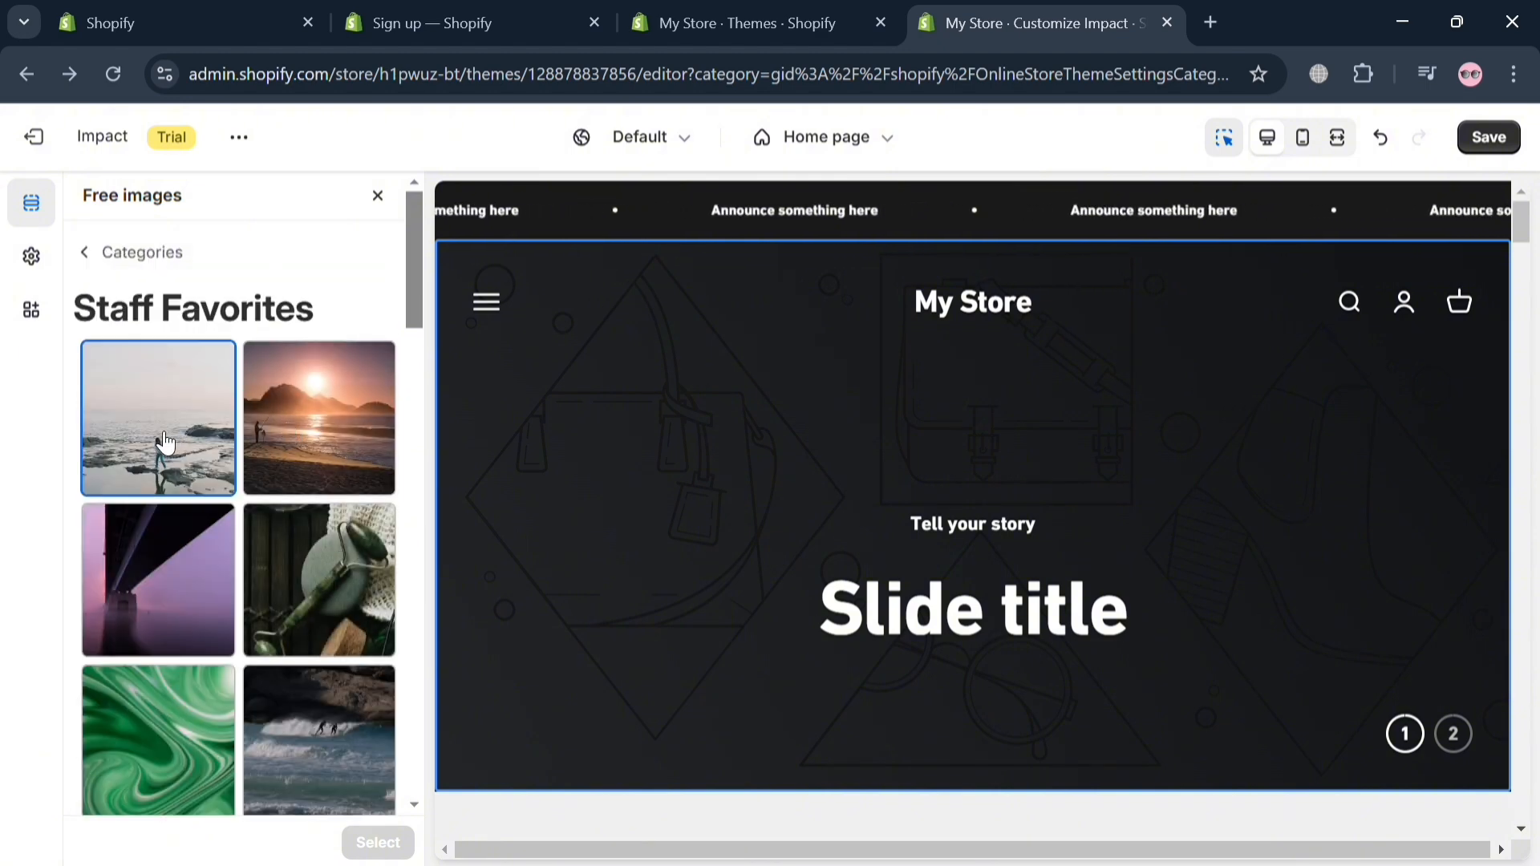
{"action": "left_click", "coordinate": [390, 854]}
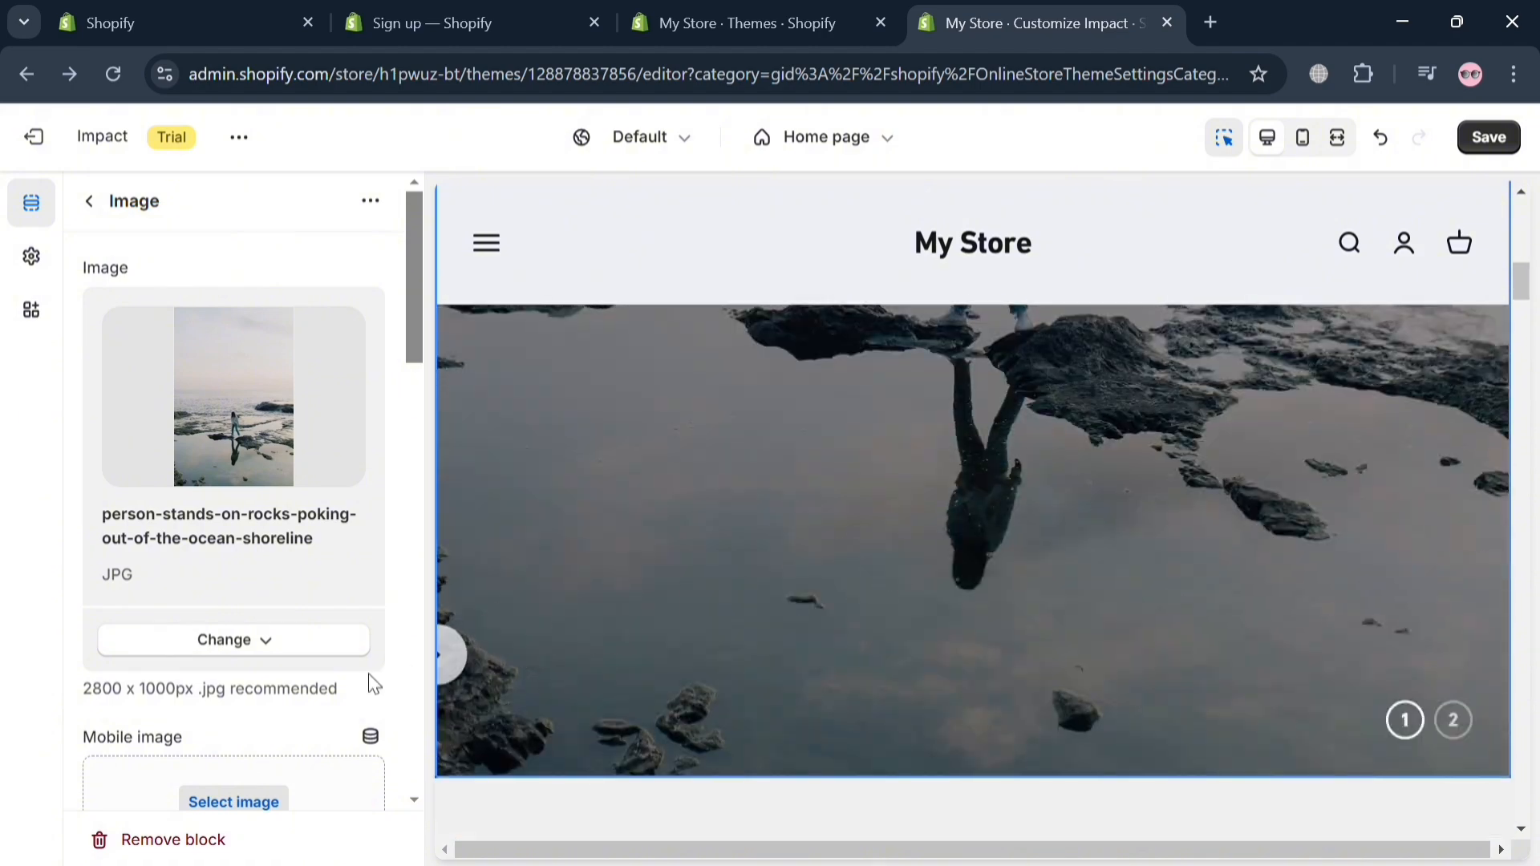
Step: Review the slide's content, color, overlay and background settings, then look through the home page's template sections
{"action": "scroll", "coordinate": [189, 663], "scroll_direction": "down", "scroll_amount": 5}
{"action": "scroll", "coordinate": [281, 450], "scroll_direction": "up", "scroll_amount": 3}
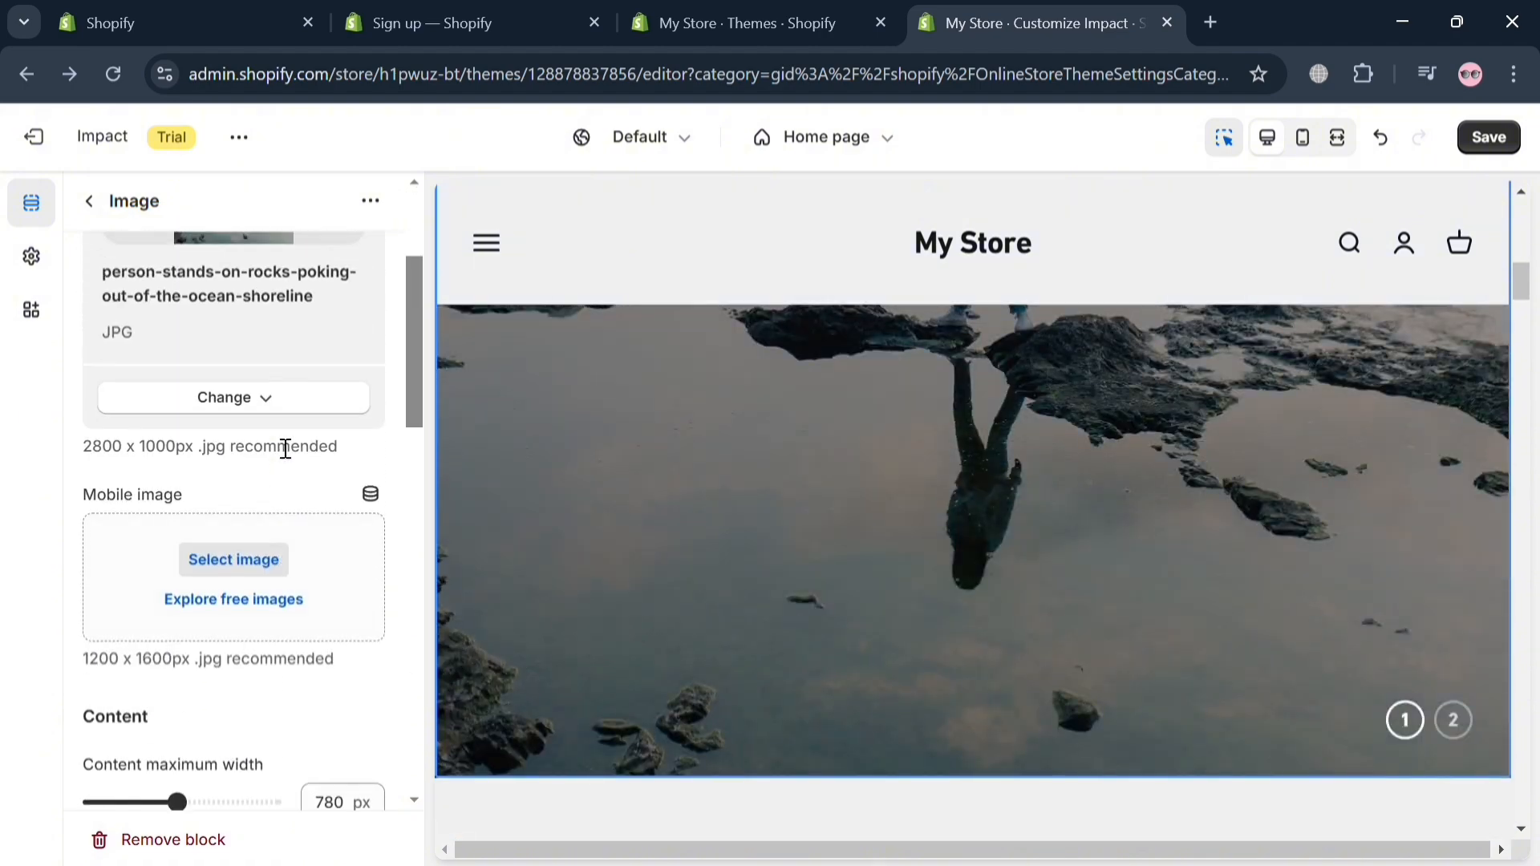
{"action": "scroll", "coordinate": [251, 634], "scroll_direction": "down", "scroll_amount": 15}
{"action": "scroll", "coordinate": [251, 670], "scroll_direction": "up", "scroll_amount": 1}
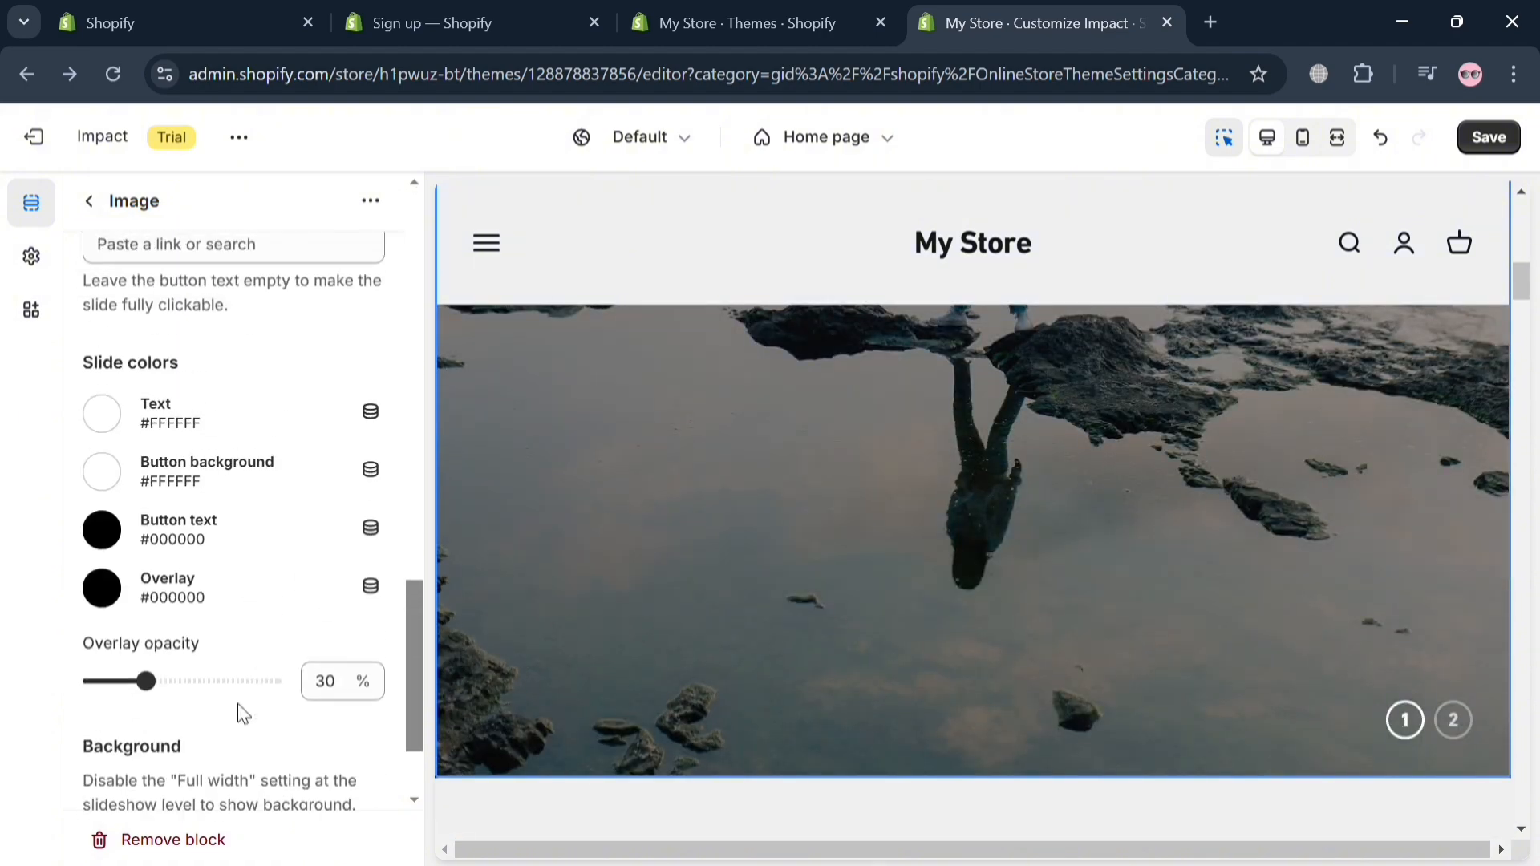
{"action": "scroll", "coordinate": [144, 658], "scroll_direction": "down", "scroll_amount": 2}
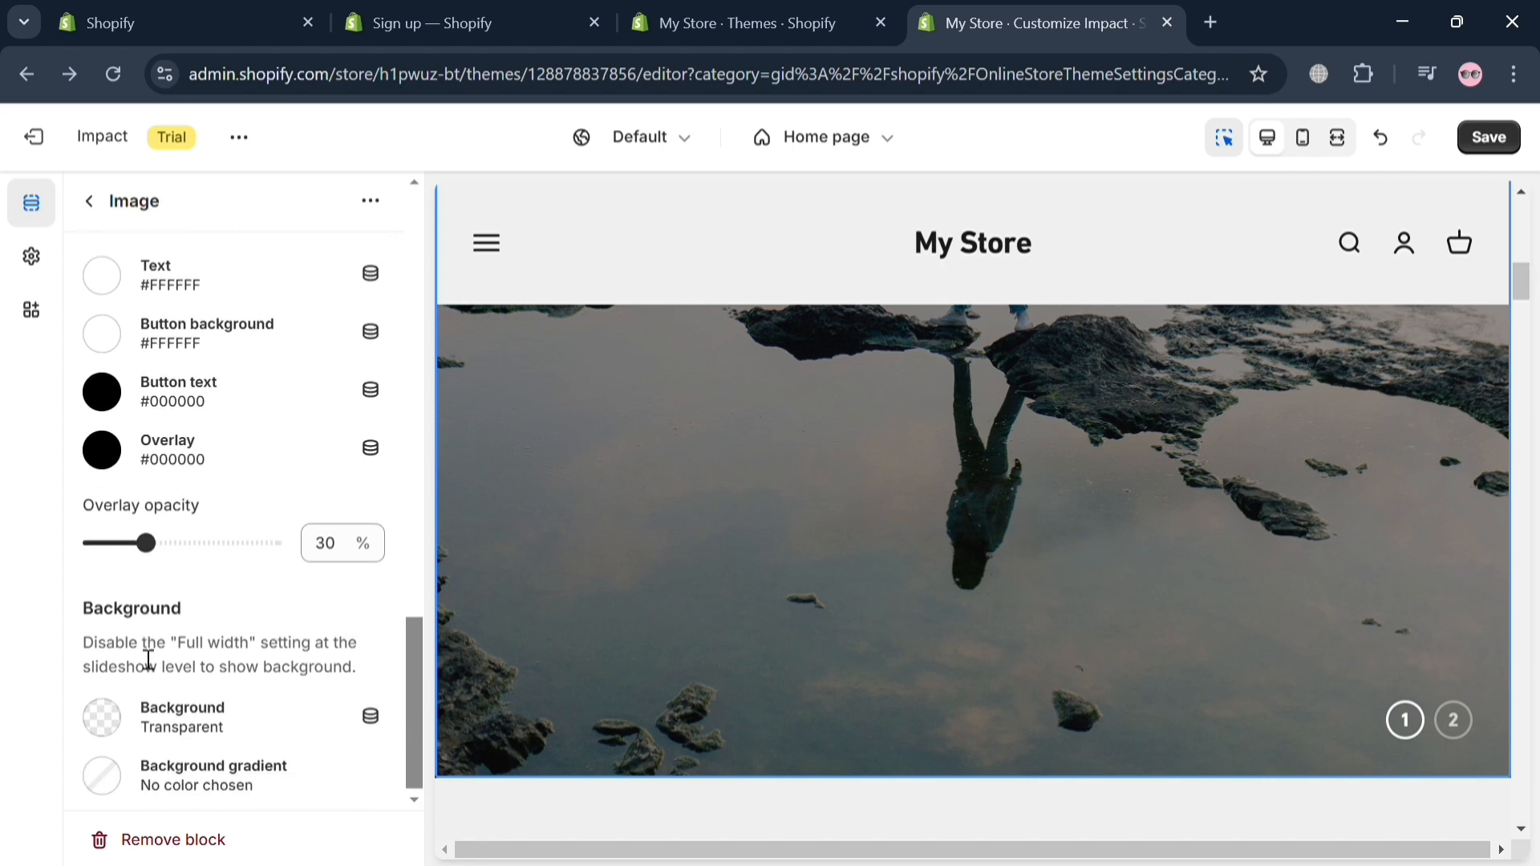
{"action": "left_click", "coordinate": [90, 201]}
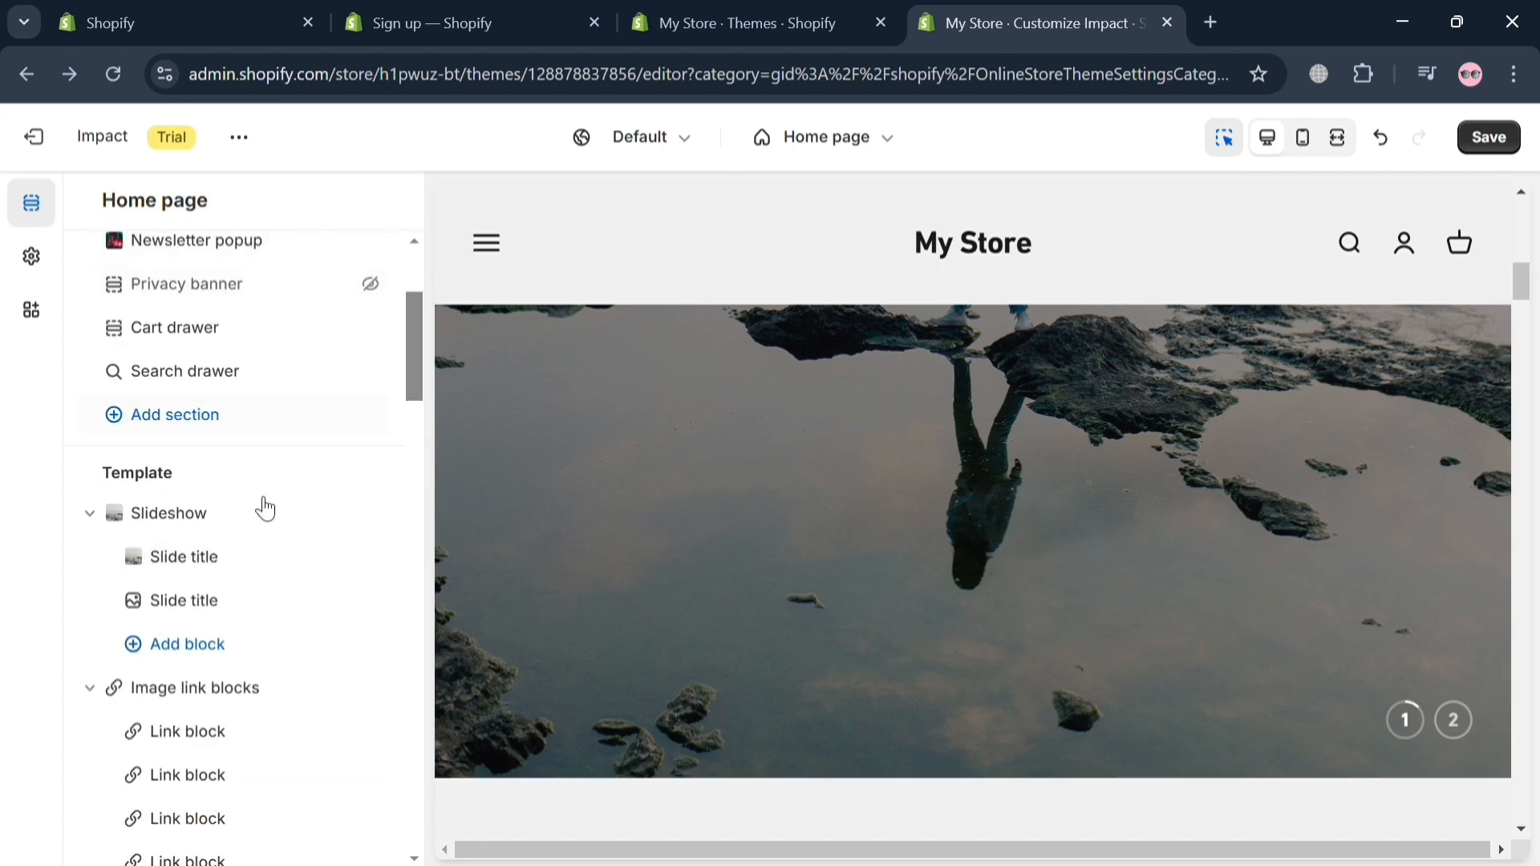
{"action": "scroll", "coordinate": [225, 657], "scroll_direction": "down", "scroll_amount": 3}
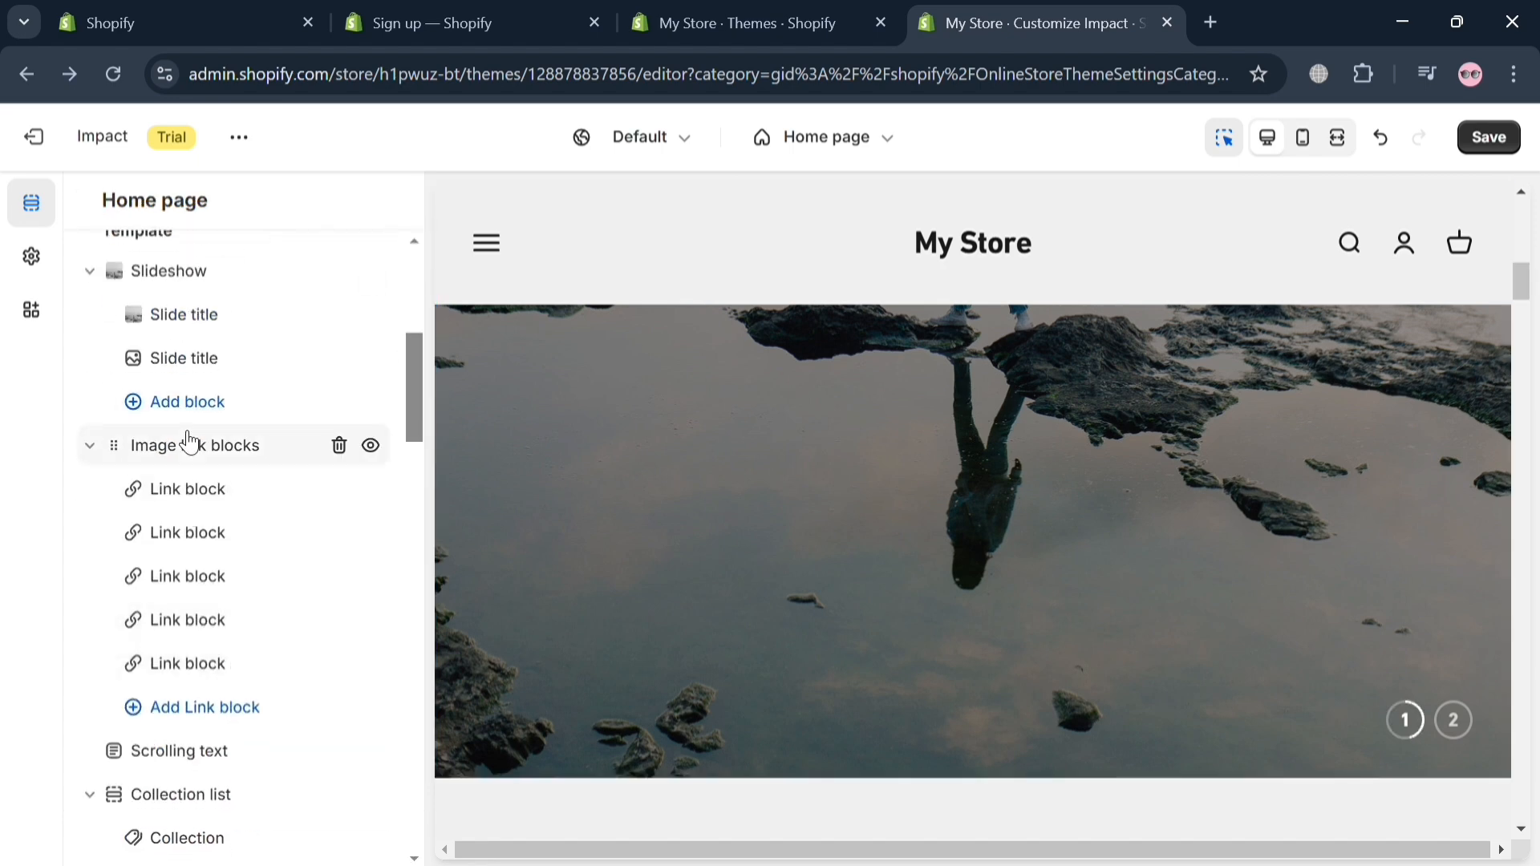
{"action": "scroll", "coordinate": [273, 664], "scroll_direction": "down", "scroll_amount": 3}
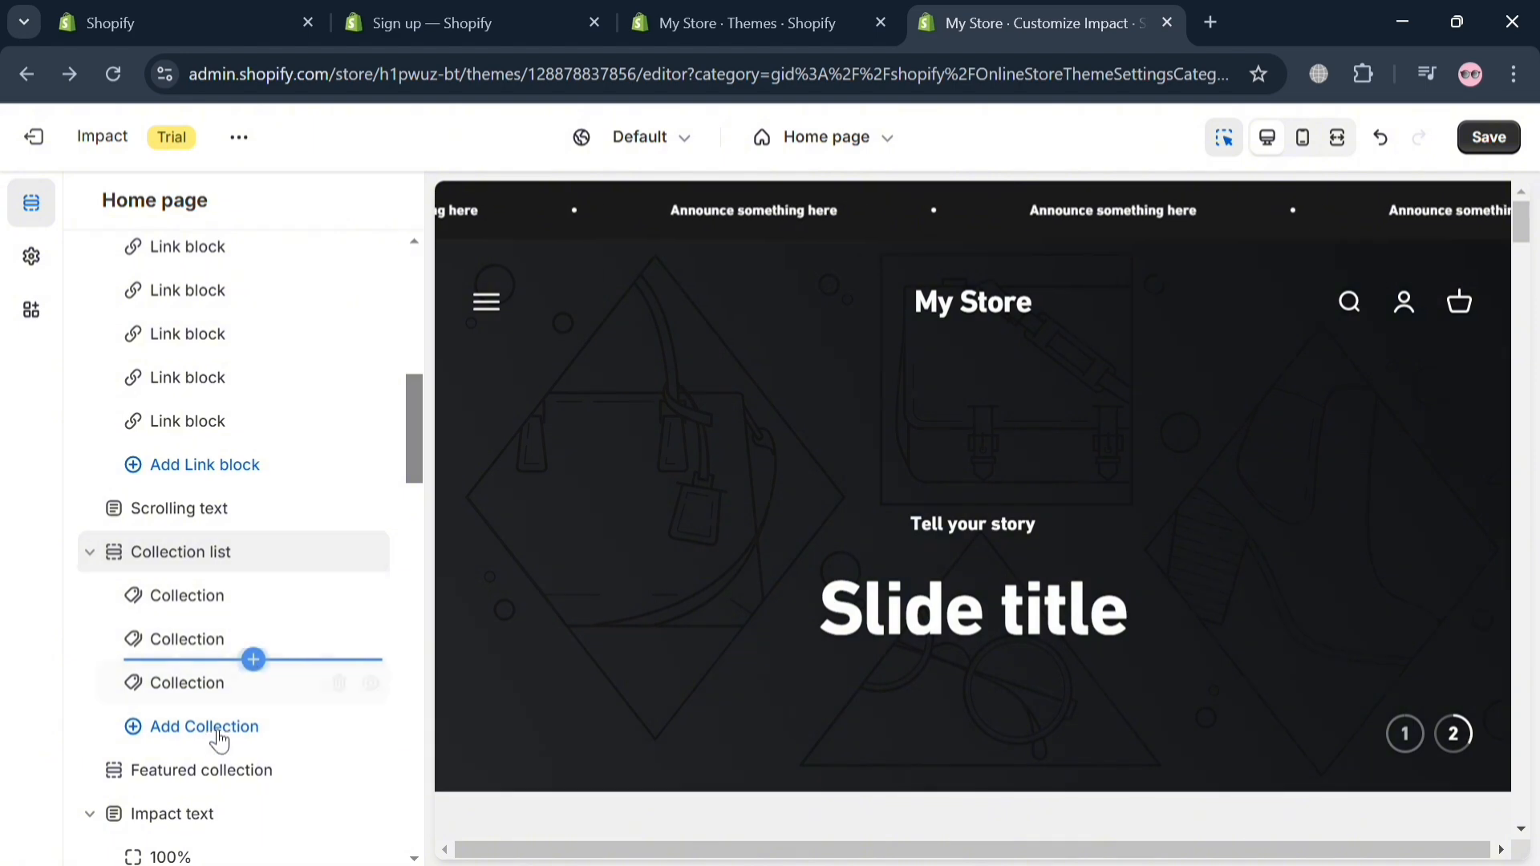
Step: Add a Video block as a new slide in the home page slideshow
{"action": "scroll", "coordinate": [241, 738], "scroll_direction": "down", "scroll_amount": 3}
{"action": "scroll", "coordinate": [938, 554], "scroll_direction": "down", "scroll_amount": 5}
{"action": "scroll", "coordinate": [946, 361], "scroll_direction": "up", "scroll_amount": 2}
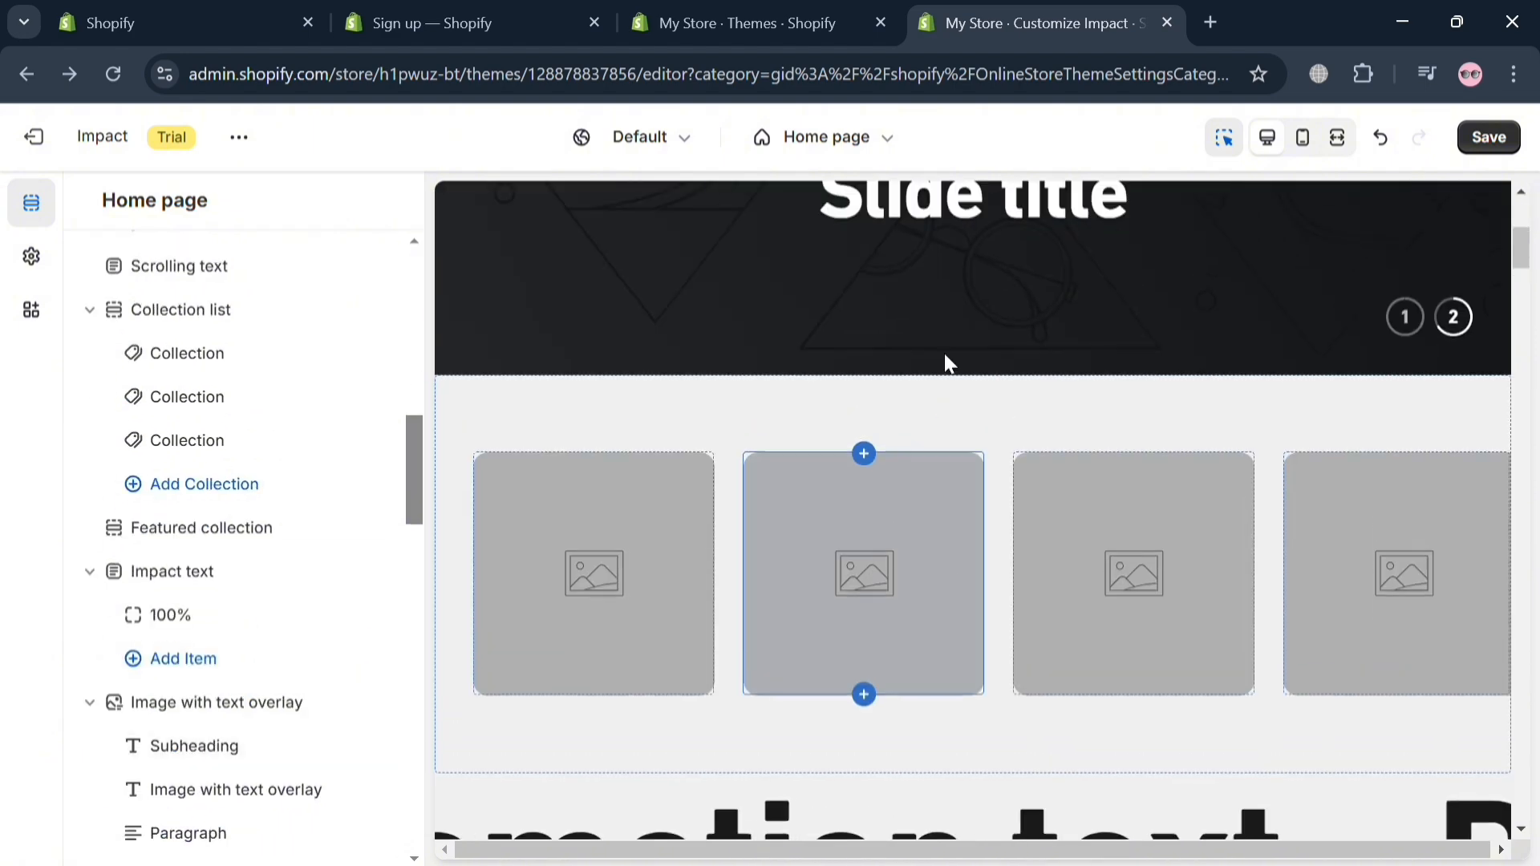
{"action": "left_click", "coordinate": [980, 426]}
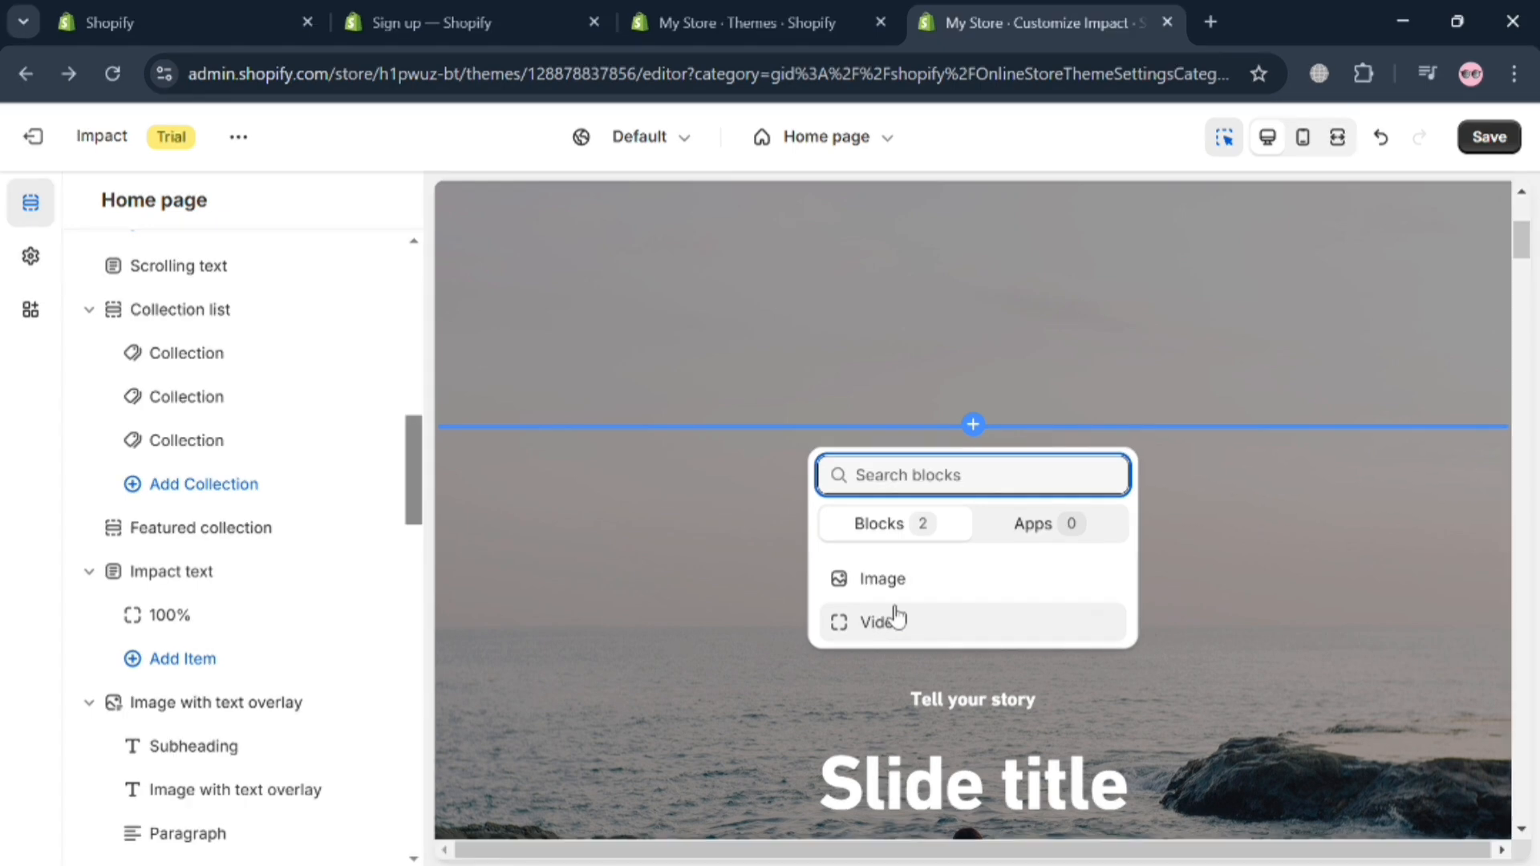
{"action": "left_click", "coordinate": [896, 619]}
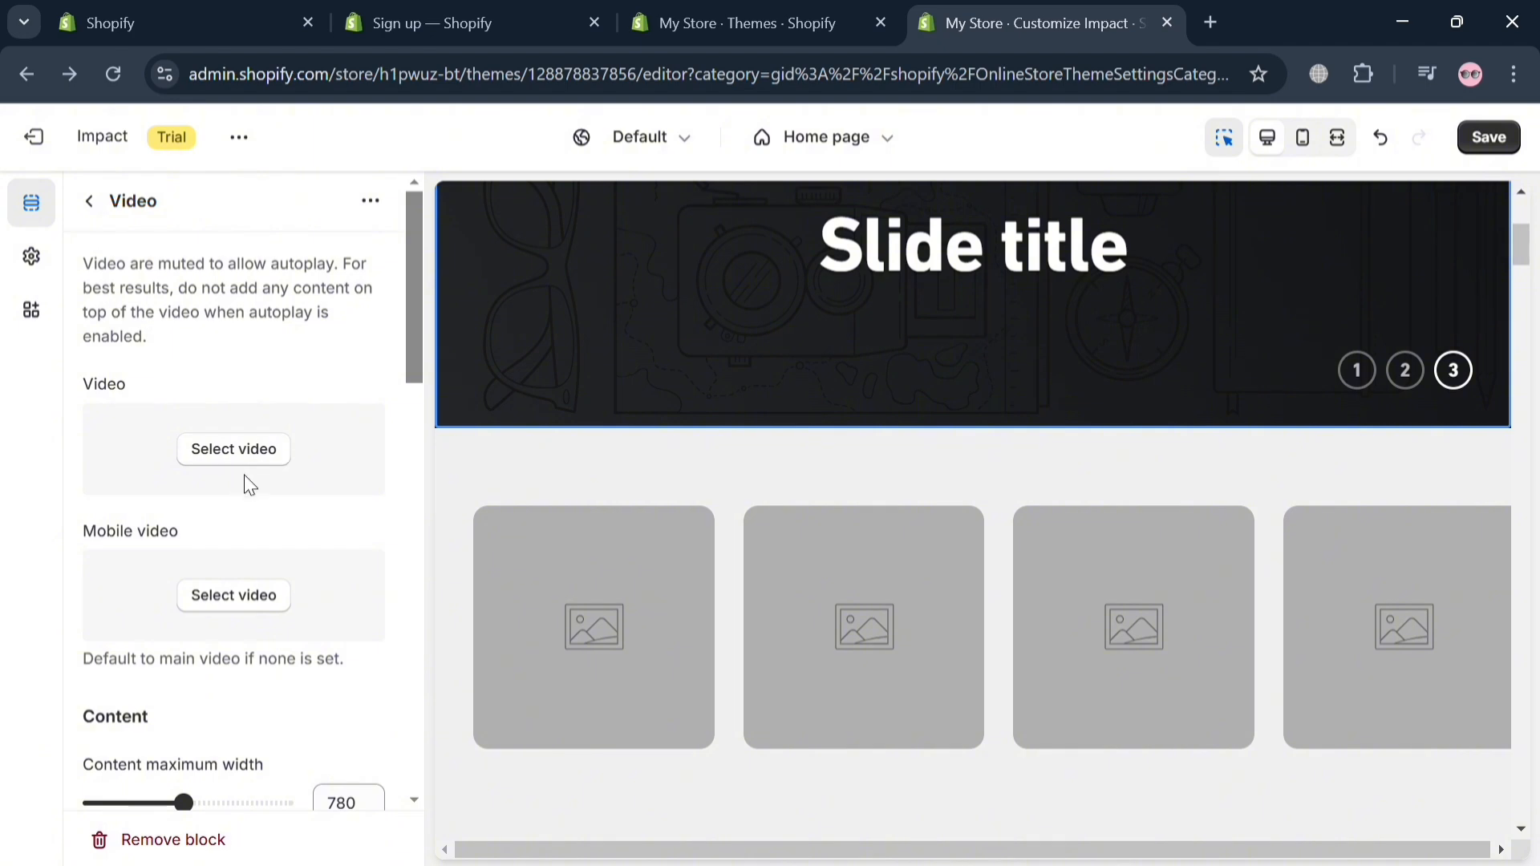
Step: Check the file pickers for the slide's video and mobile video, review its content, color and background settings, and return to the home page sections
{"action": "left_click", "coordinate": [259, 469]}
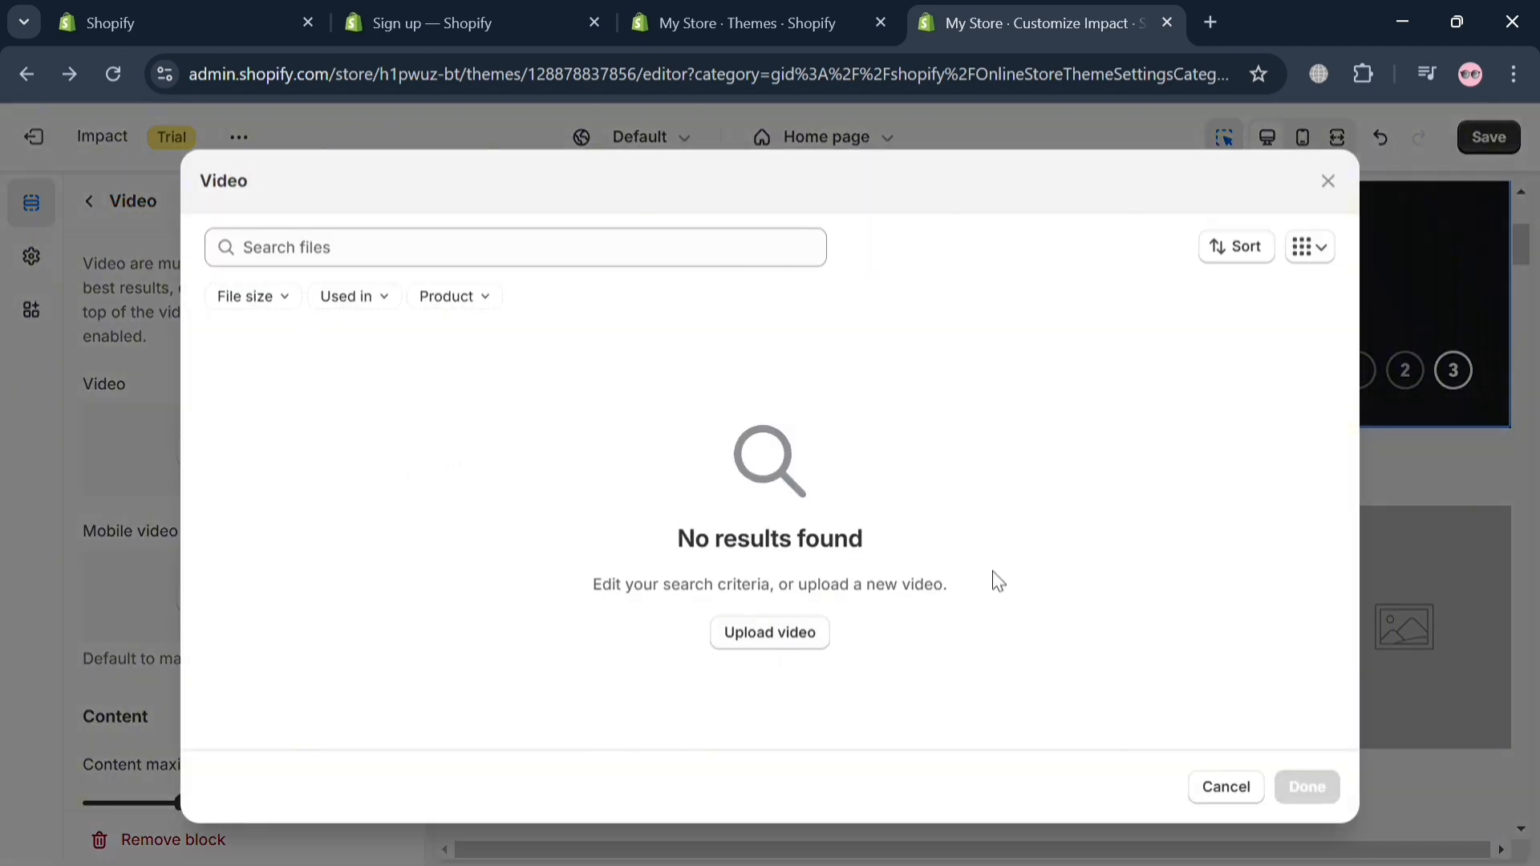
{"action": "left_click", "coordinate": [1340, 191]}
{"action": "scroll", "coordinate": [235, 550], "scroll_direction": "down", "scroll_amount": 2}
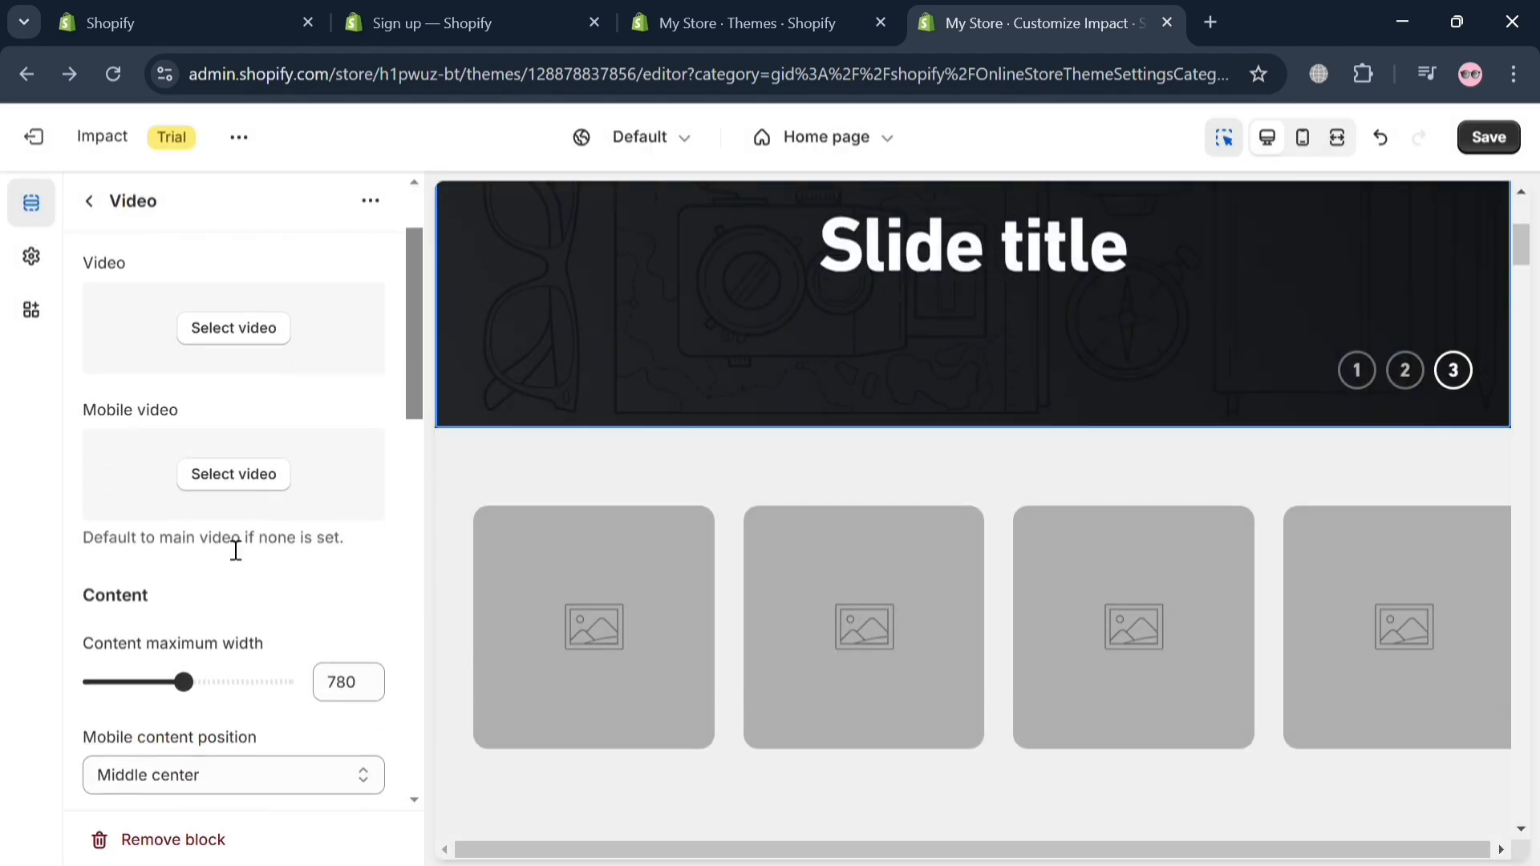
{"action": "left_click", "coordinate": [277, 475]}
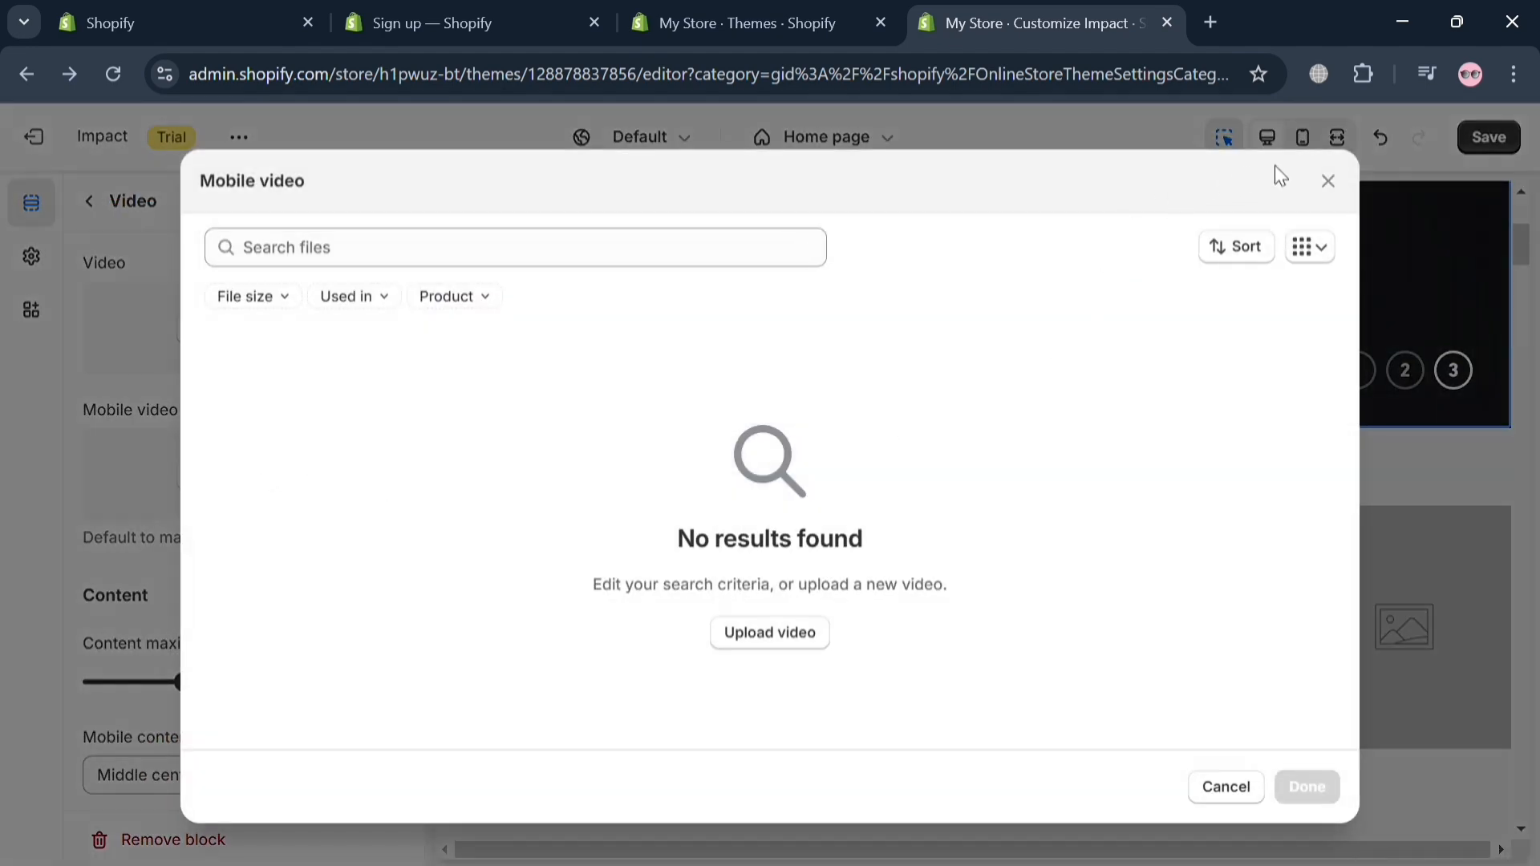
{"action": "left_click", "coordinate": [1343, 183]}
{"action": "scroll", "coordinate": [103, 705], "scroll_direction": "down", "scroll_amount": 8}
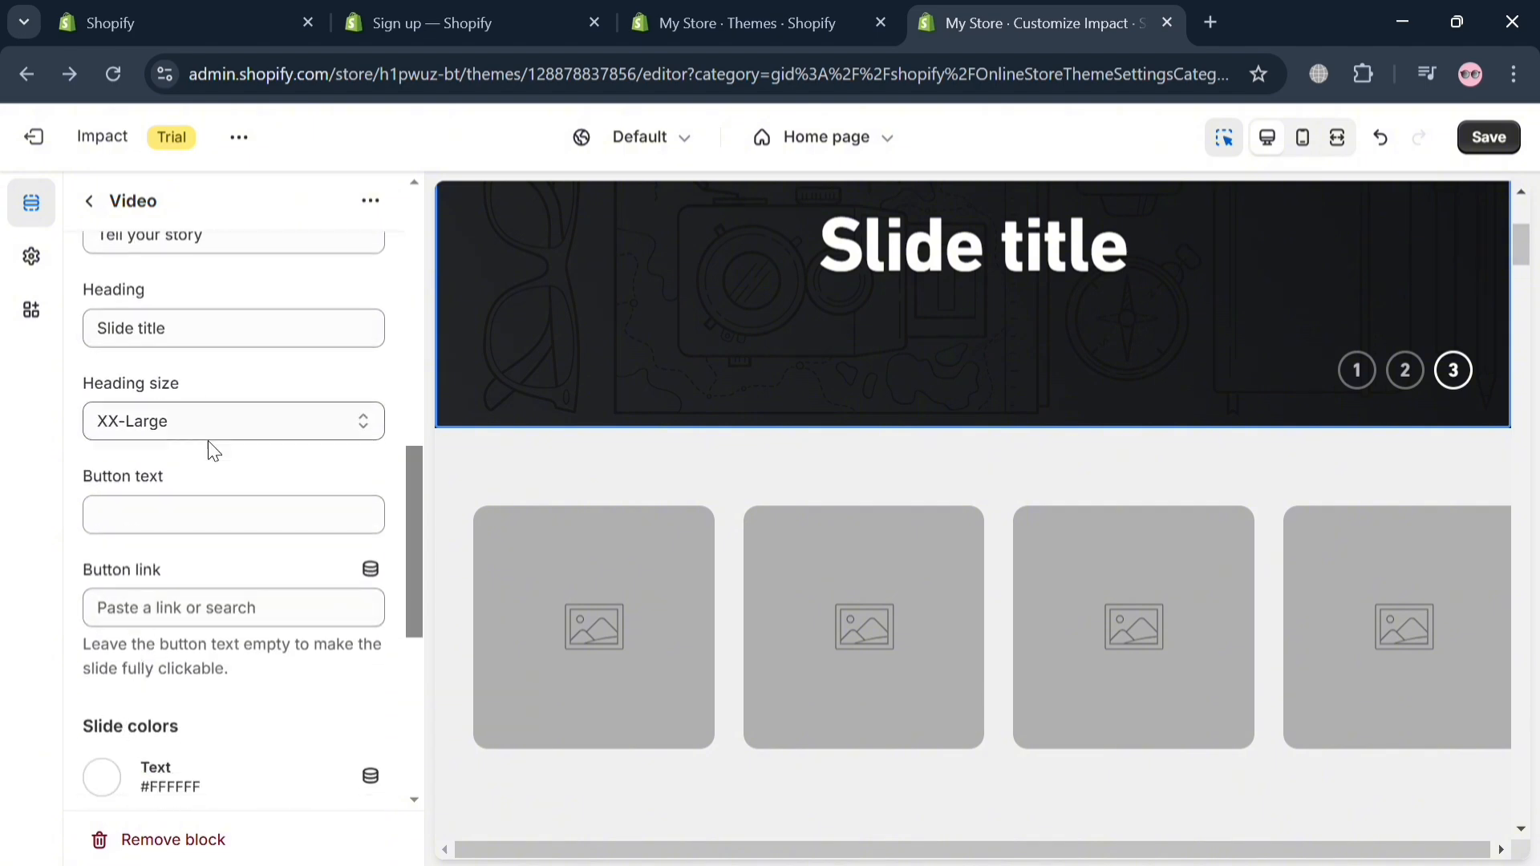
{"action": "scroll", "coordinate": [217, 482], "scroll_direction": "down", "scroll_amount": 6}
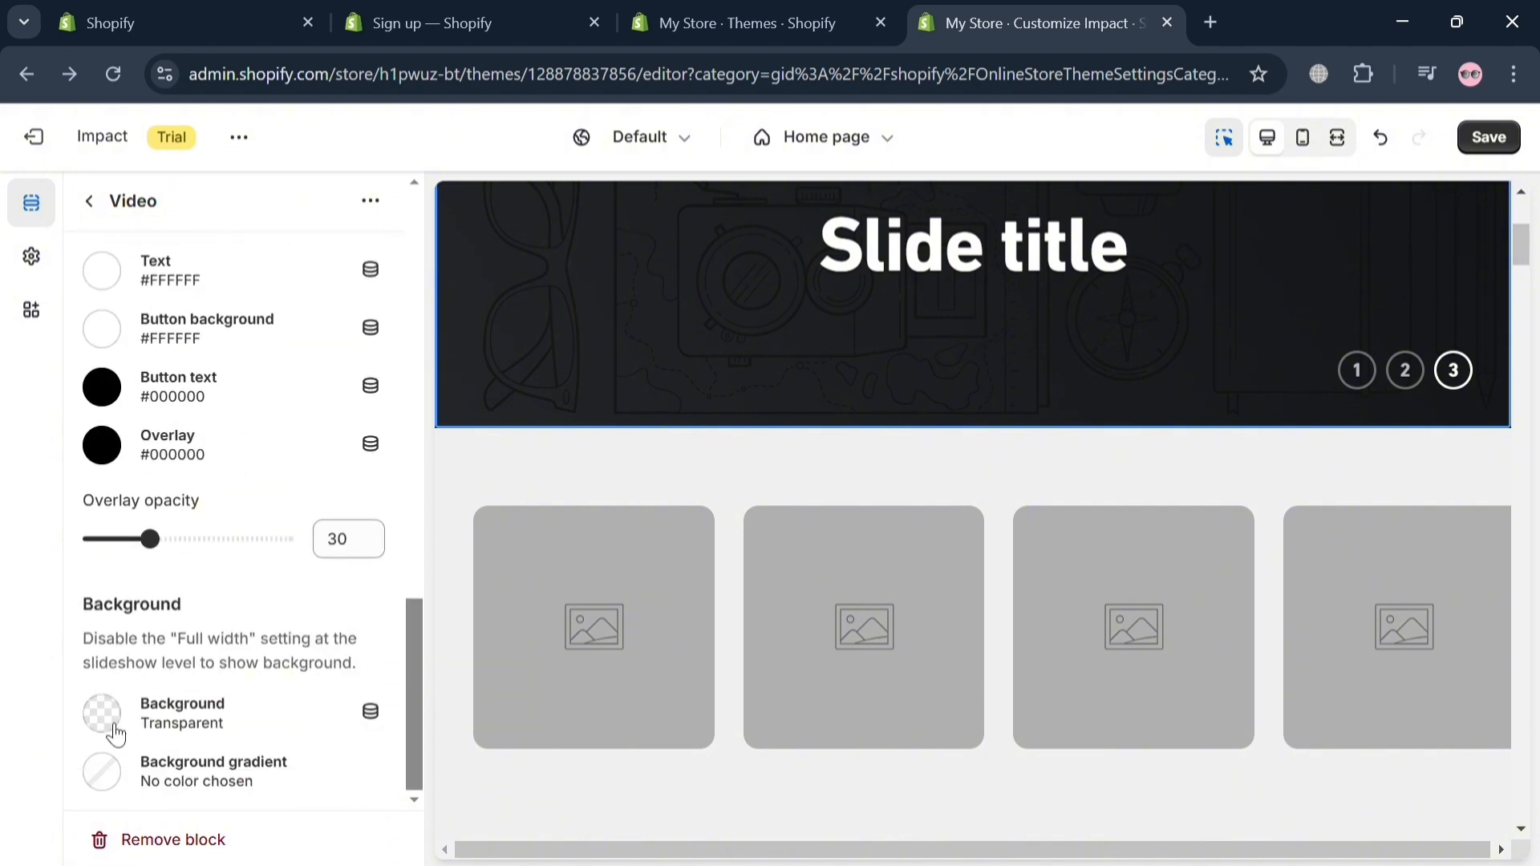
{"action": "left_click", "coordinate": [90, 202]}
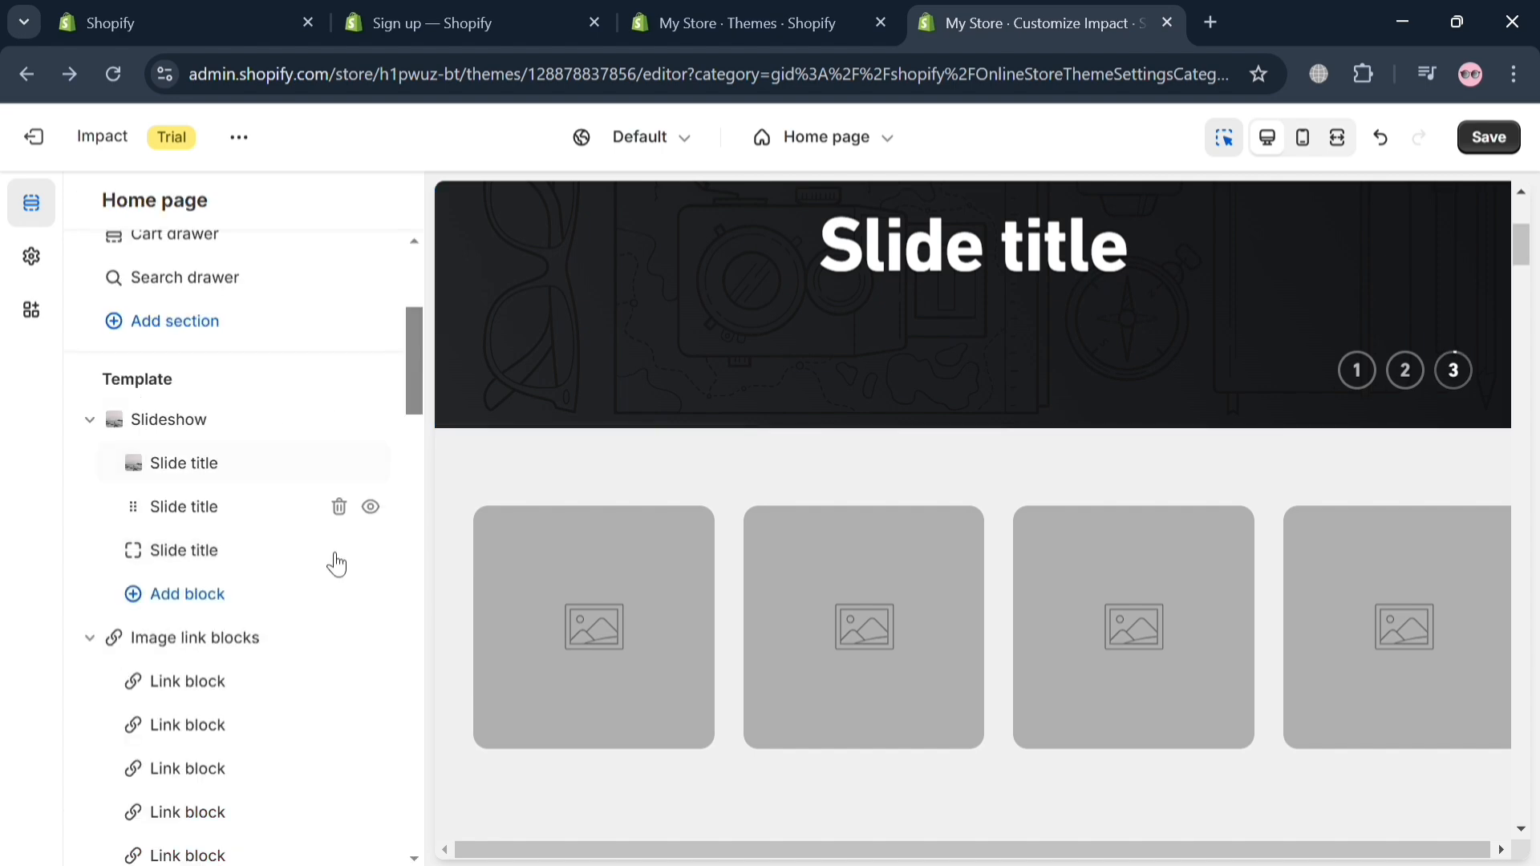
Step: Look through the home page's template sections, then view the available product page templates
{"action": "scroll", "coordinate": [250, 642], "scroll_direction": "up", "scroll_amount": 2}
{"action": "scroll", "coordinate": [257, 648], "scroll_direction": "down", "scroll_amount": 8}
{"action": "scroll", "coordinate": [257, 648], "scroll_direction": "down", "scroll_amount": 2}
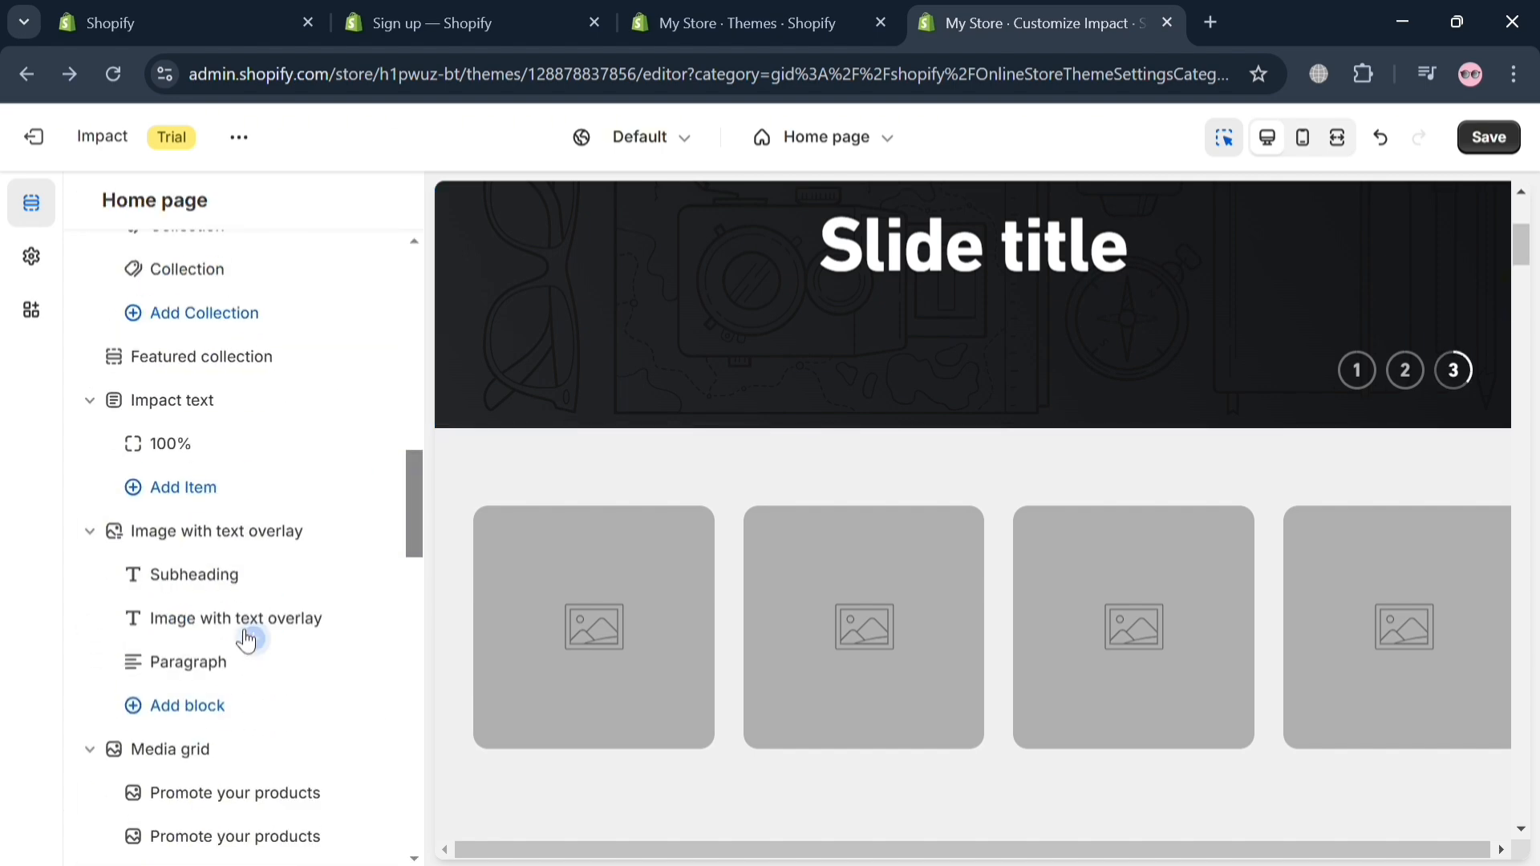
{"action": "scroll", "coordinate": [211, 562], "scroll_direction": "down", "scroll_amount": 5}
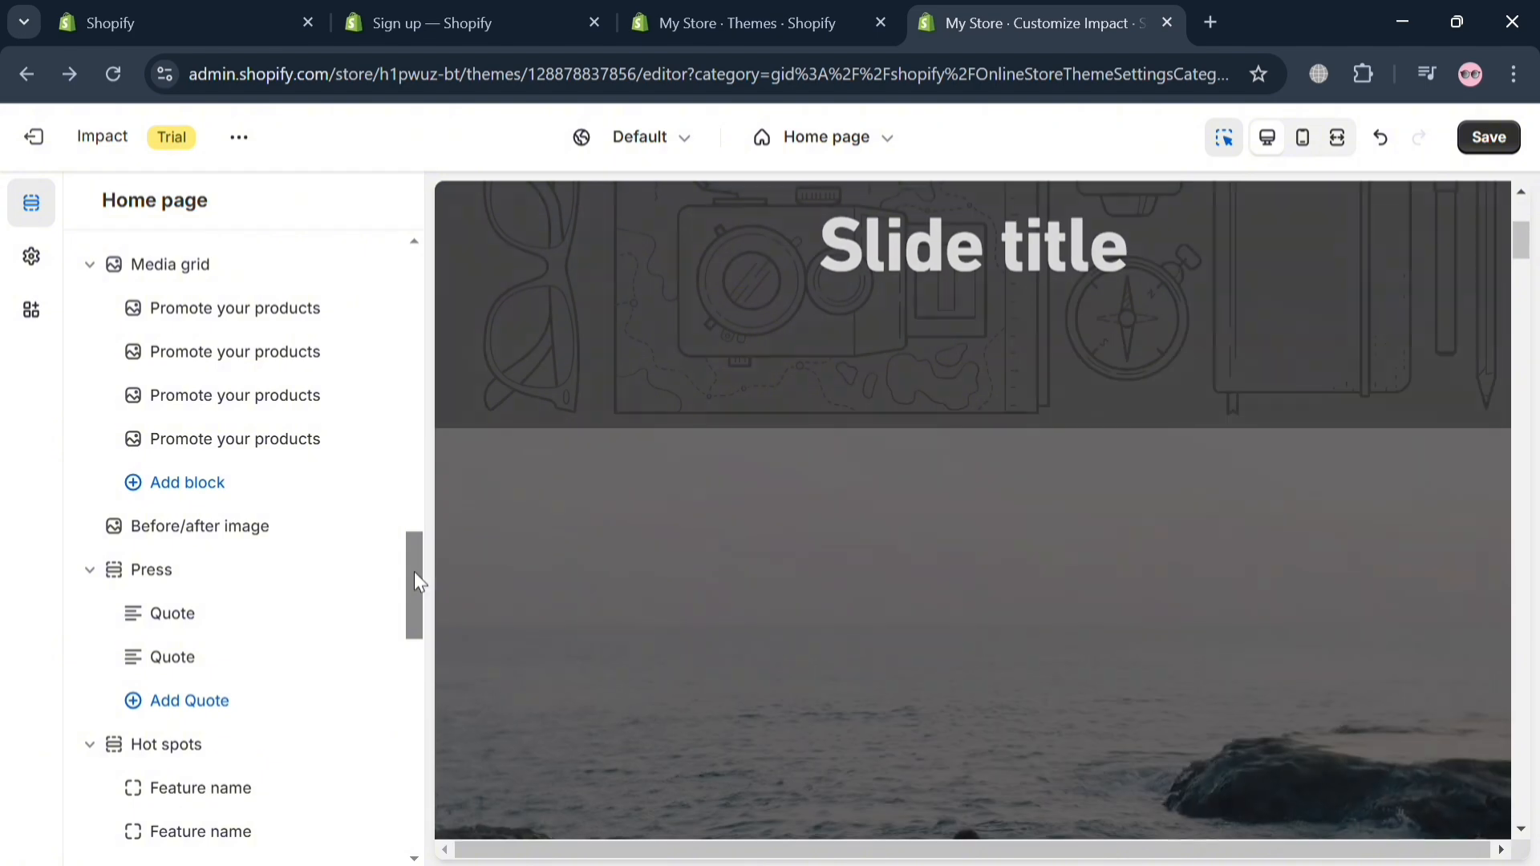
{"action": "left_click_drag", "start_coordinate": [418, 573], "coordinate": [401, 728]}
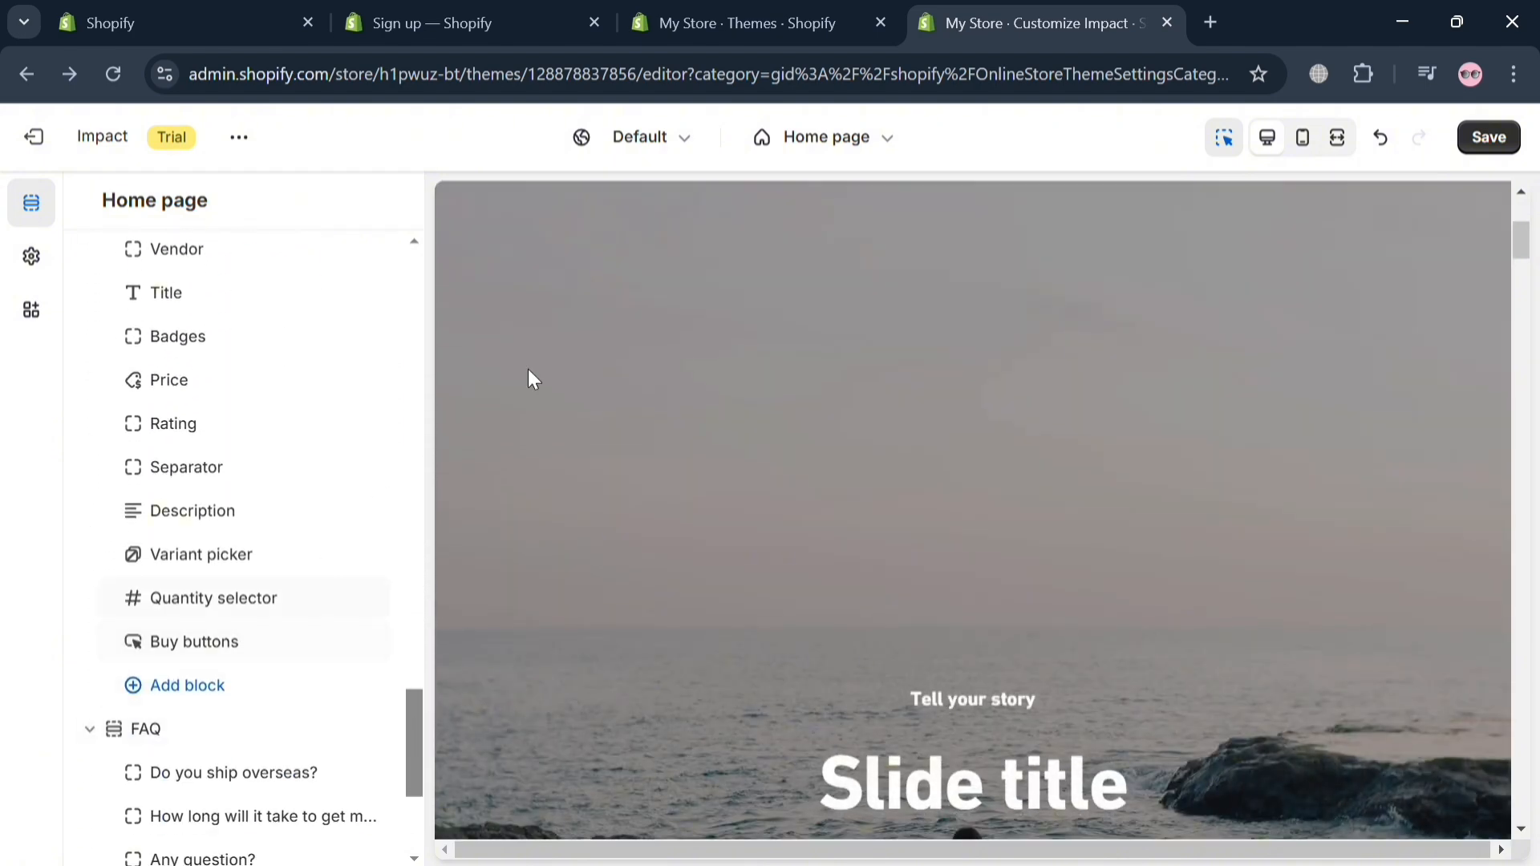
{"action": "left_click", "coordinate": [822, 138]}
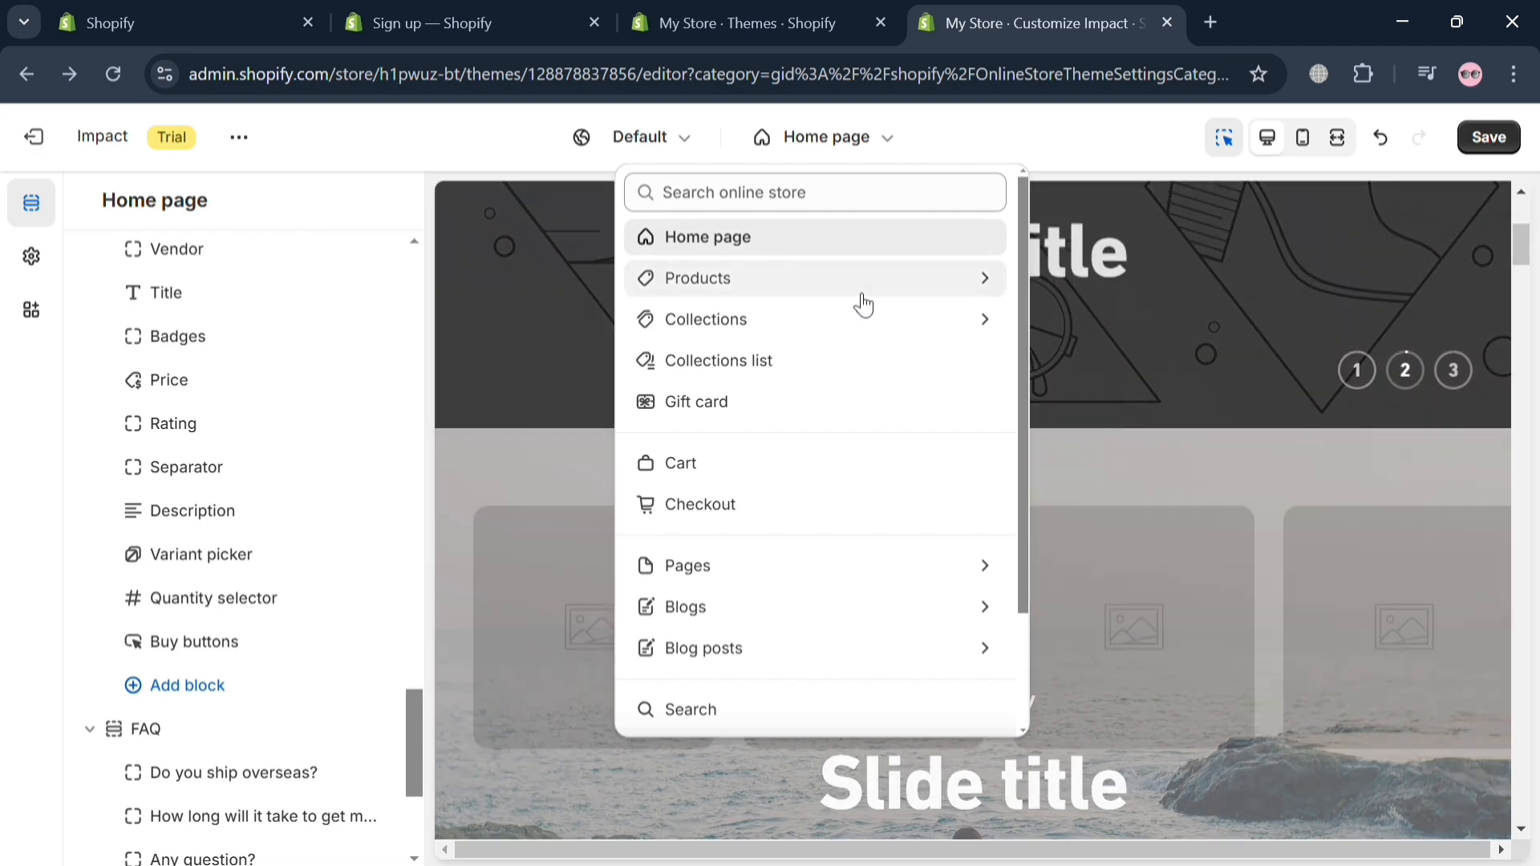
{"action": "left_click", "coordinate": [855, 289]}
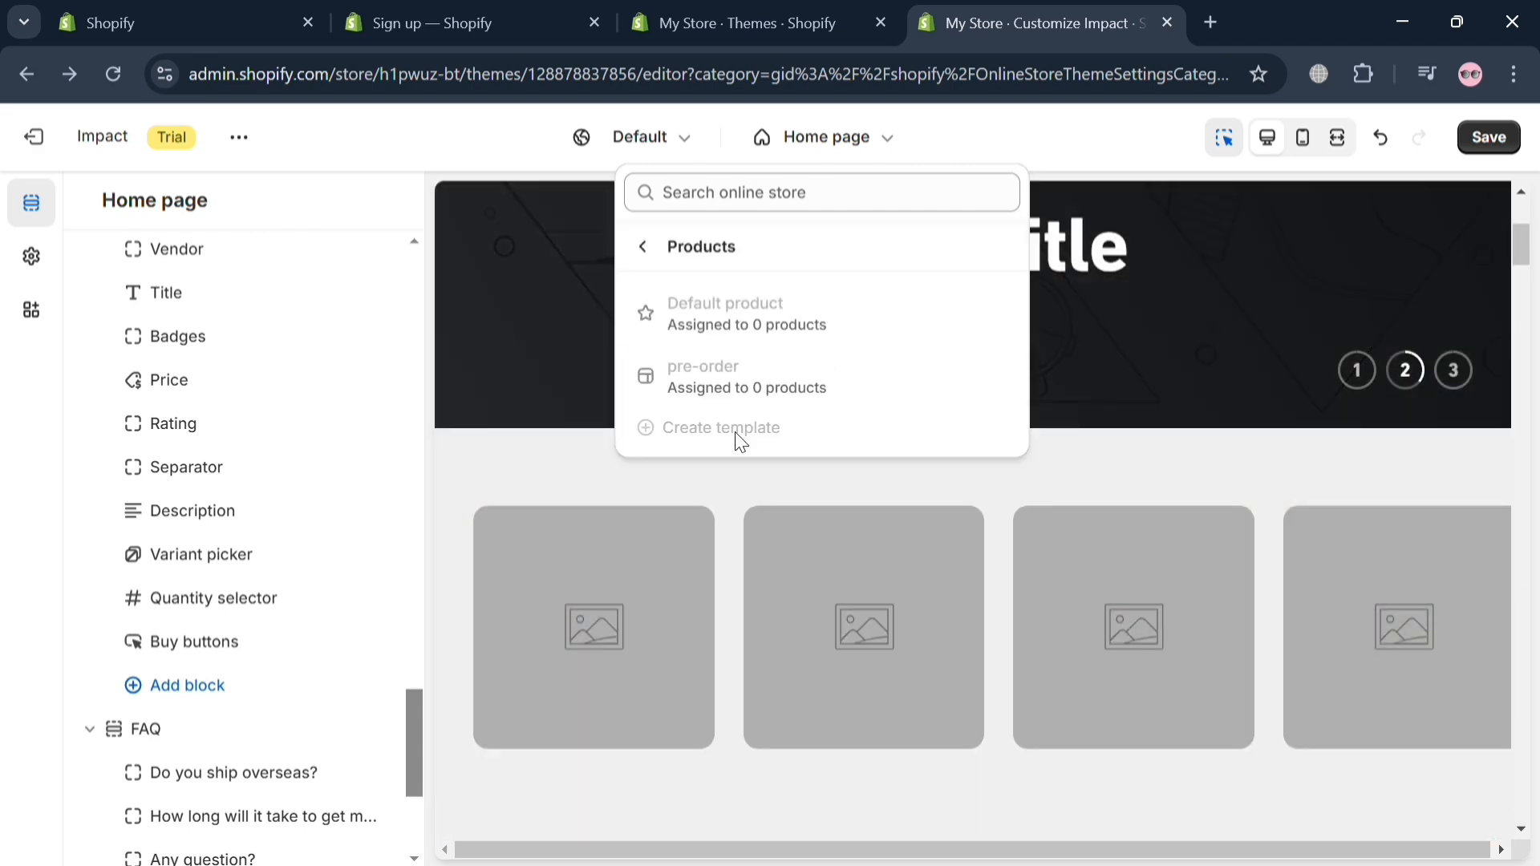
Step: Review the first image link block's image, link, color and overlay settings, then return to the home page sections
{"action": "left_click", "coordinate": [709, 615]}
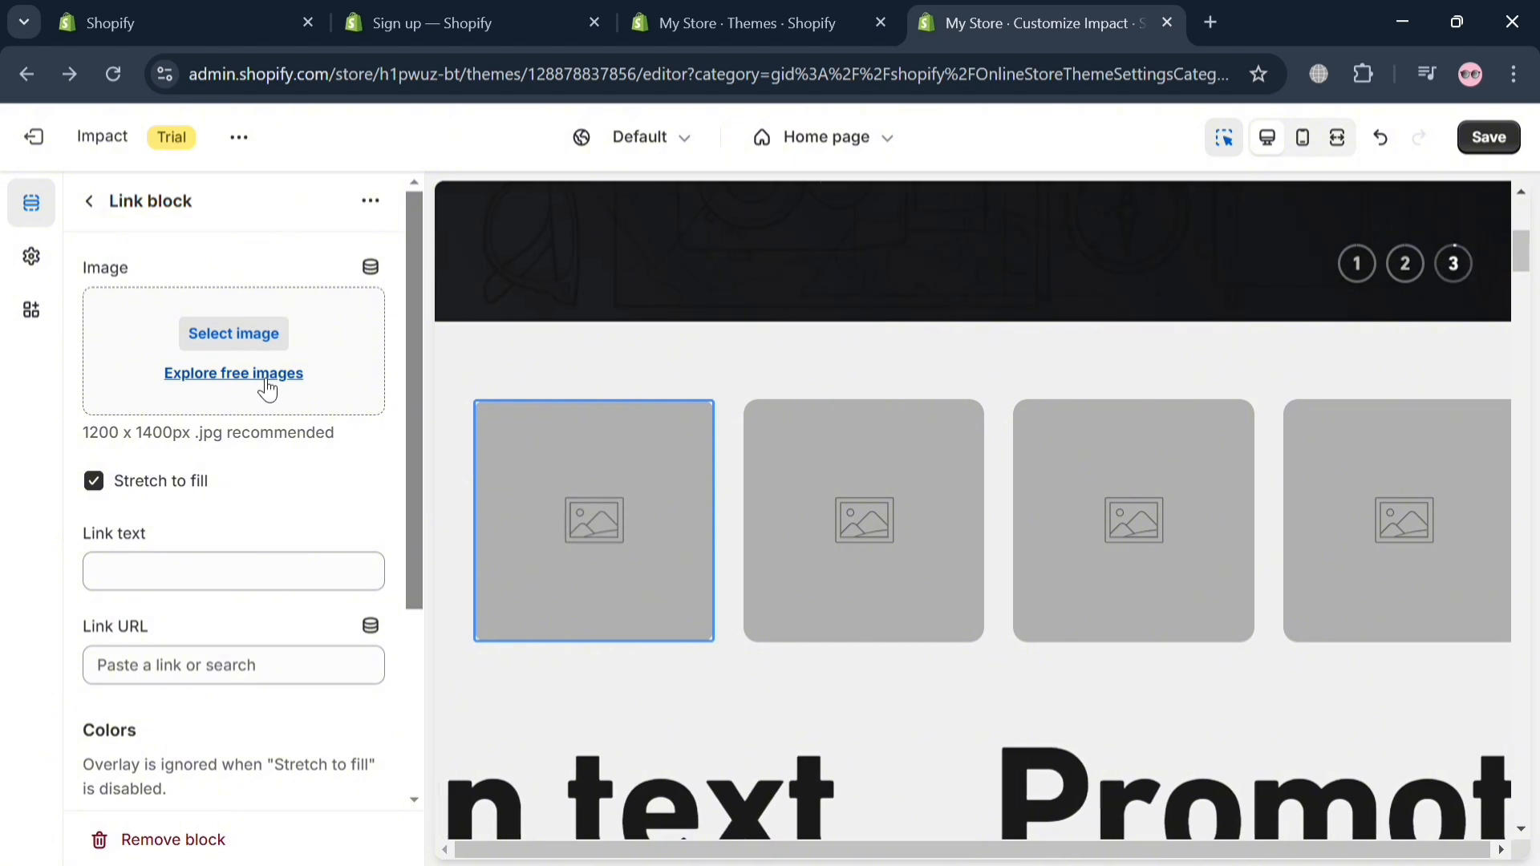
{"action": "scroll", "coordinate": [353, 558], "scroll_direction": "down", "scroll_amount": 3}
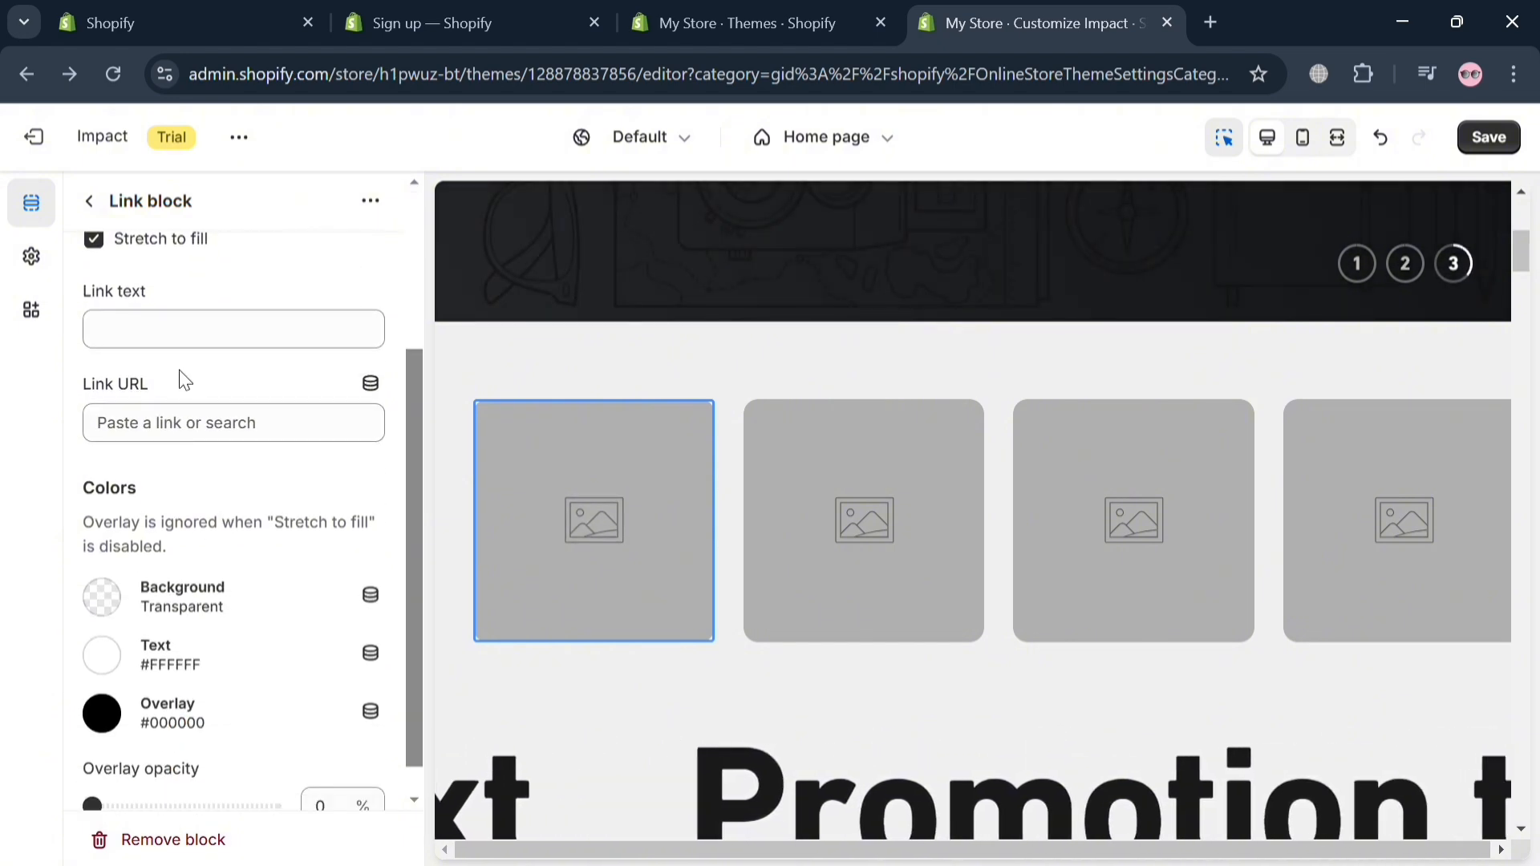
{"action": "scroll", "coordinate": [256, 596], "scroll_direction": "down", "scroll_amount": 1}
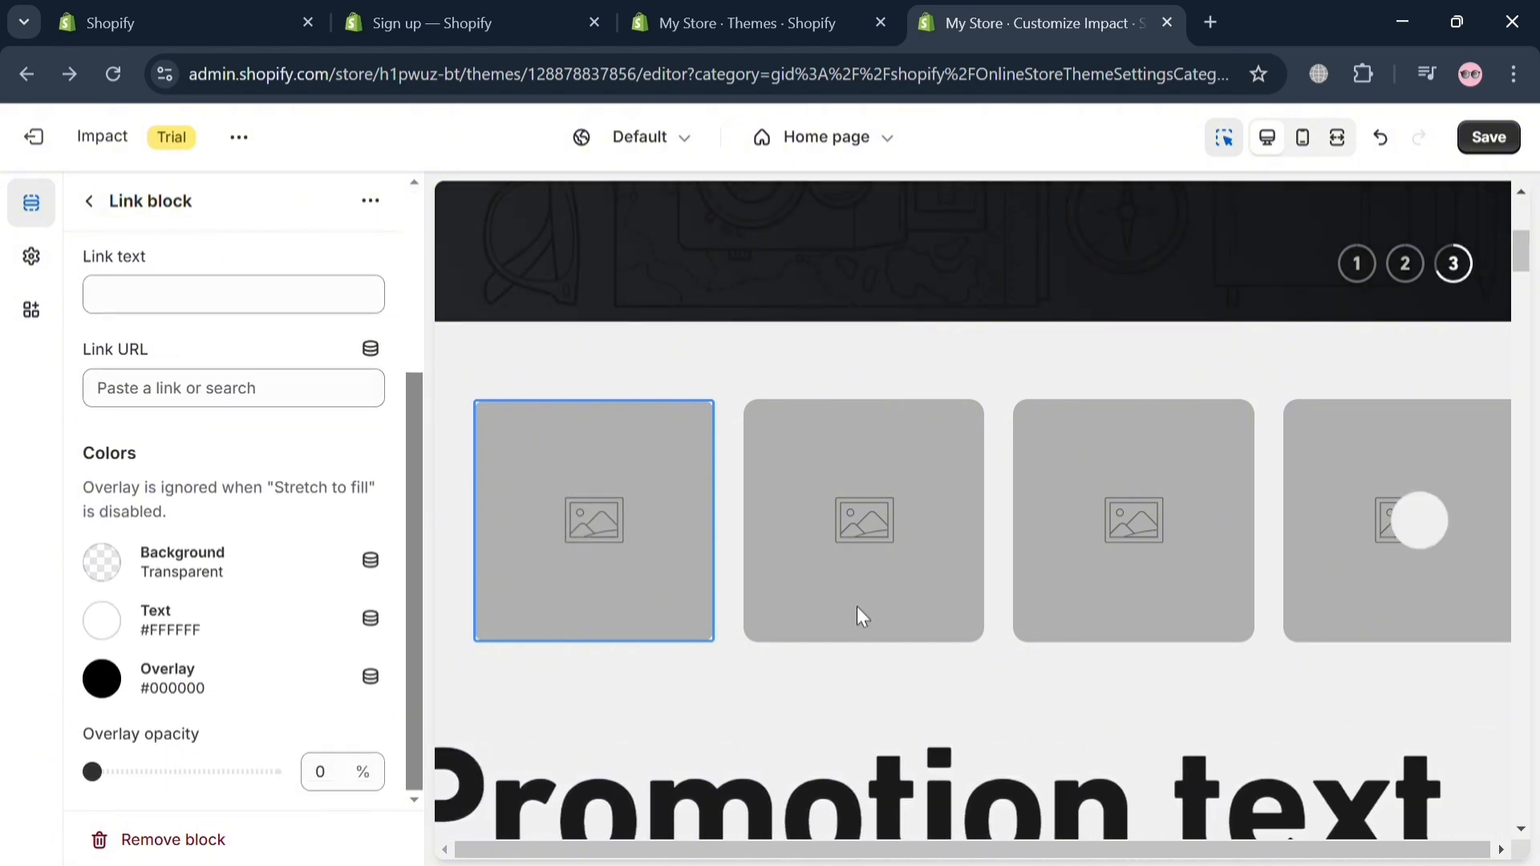
{"action": "scroll", "coordinate": [859, 619], "scroll_direction": "down", "scroll_amount": 4}
{"action": "scroll", "coordinate": [927, 550], "scroll_direction": "up", "scroll_amount": 1}
{"action": "scroll", "coordinate": [927, 550], "scroll_direction": "up", "scroll_amount": 4}
{"action": "scroll", "coordinate": [275, 533], "scroll_direction": "up", "scroll_amount": 3}
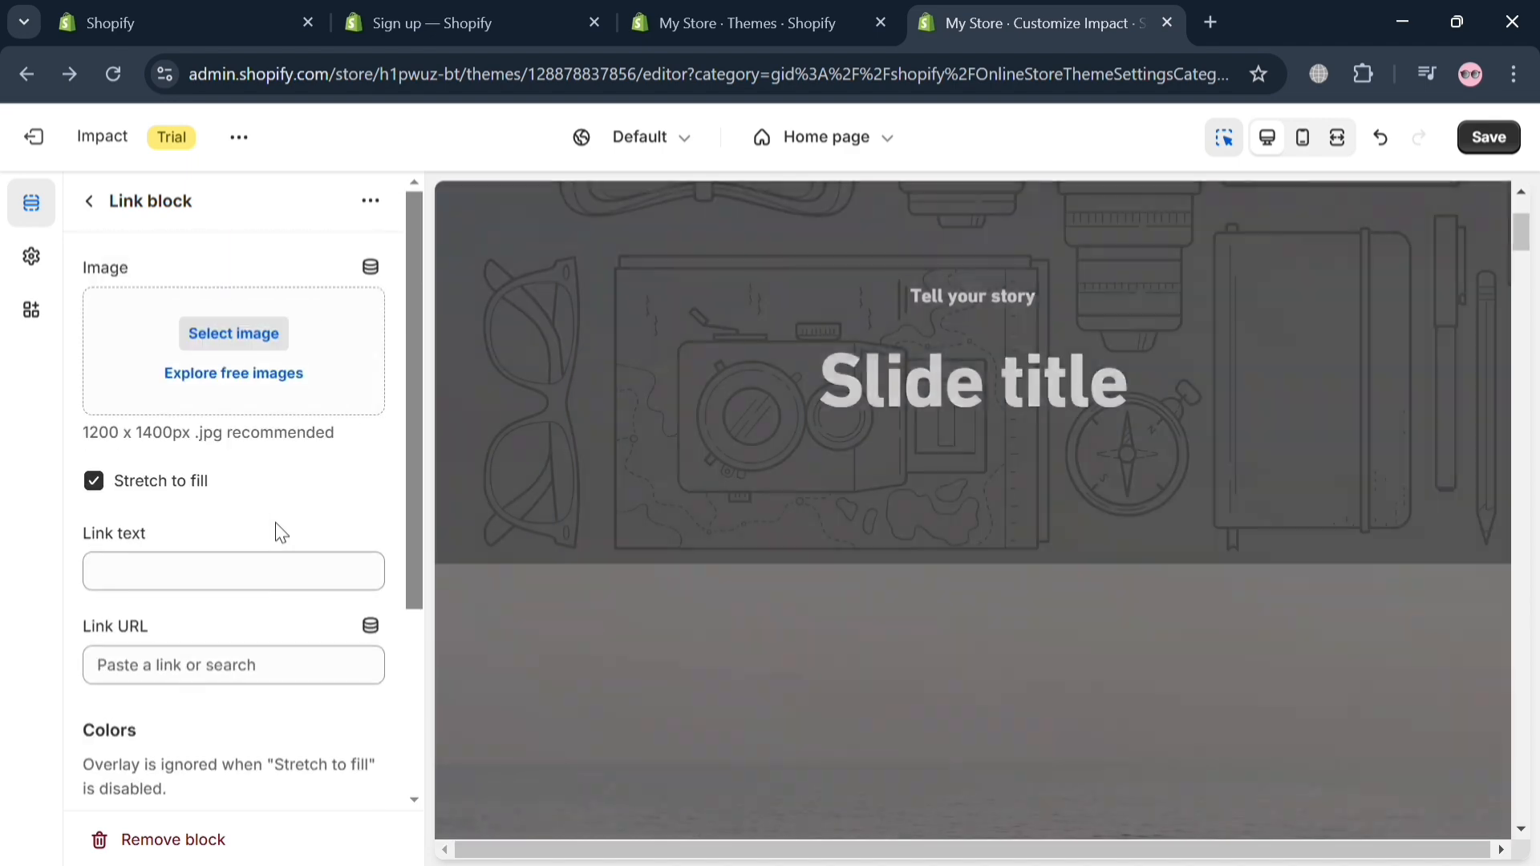
{"action": "scroll", "coordinate": [281, 531], "scroll_direction": "down", "scroll_amount": 3}
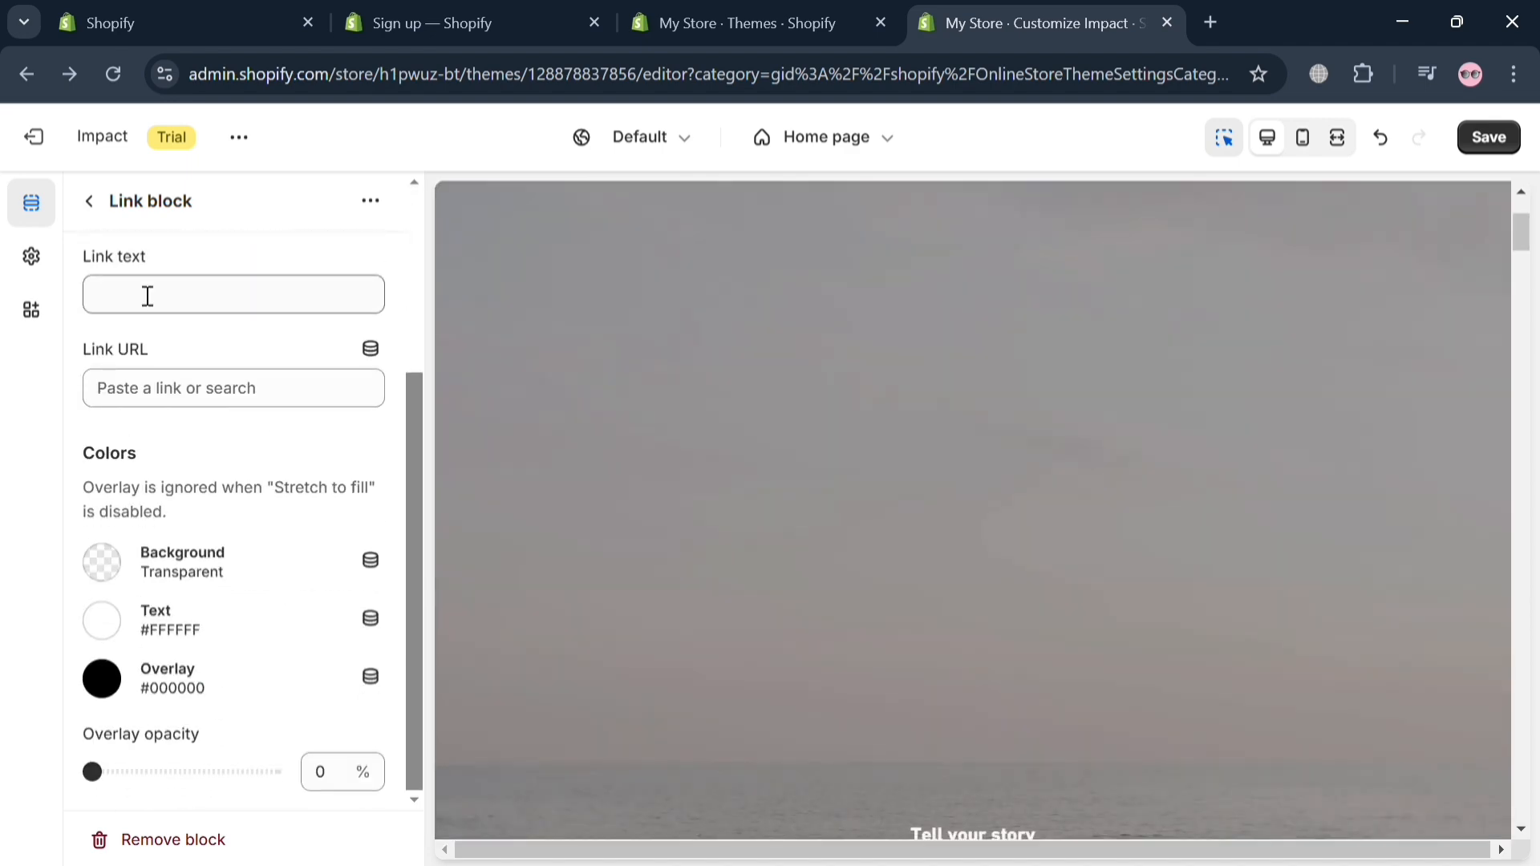
{"action": "left_click", "coordinate": [95, 199]}
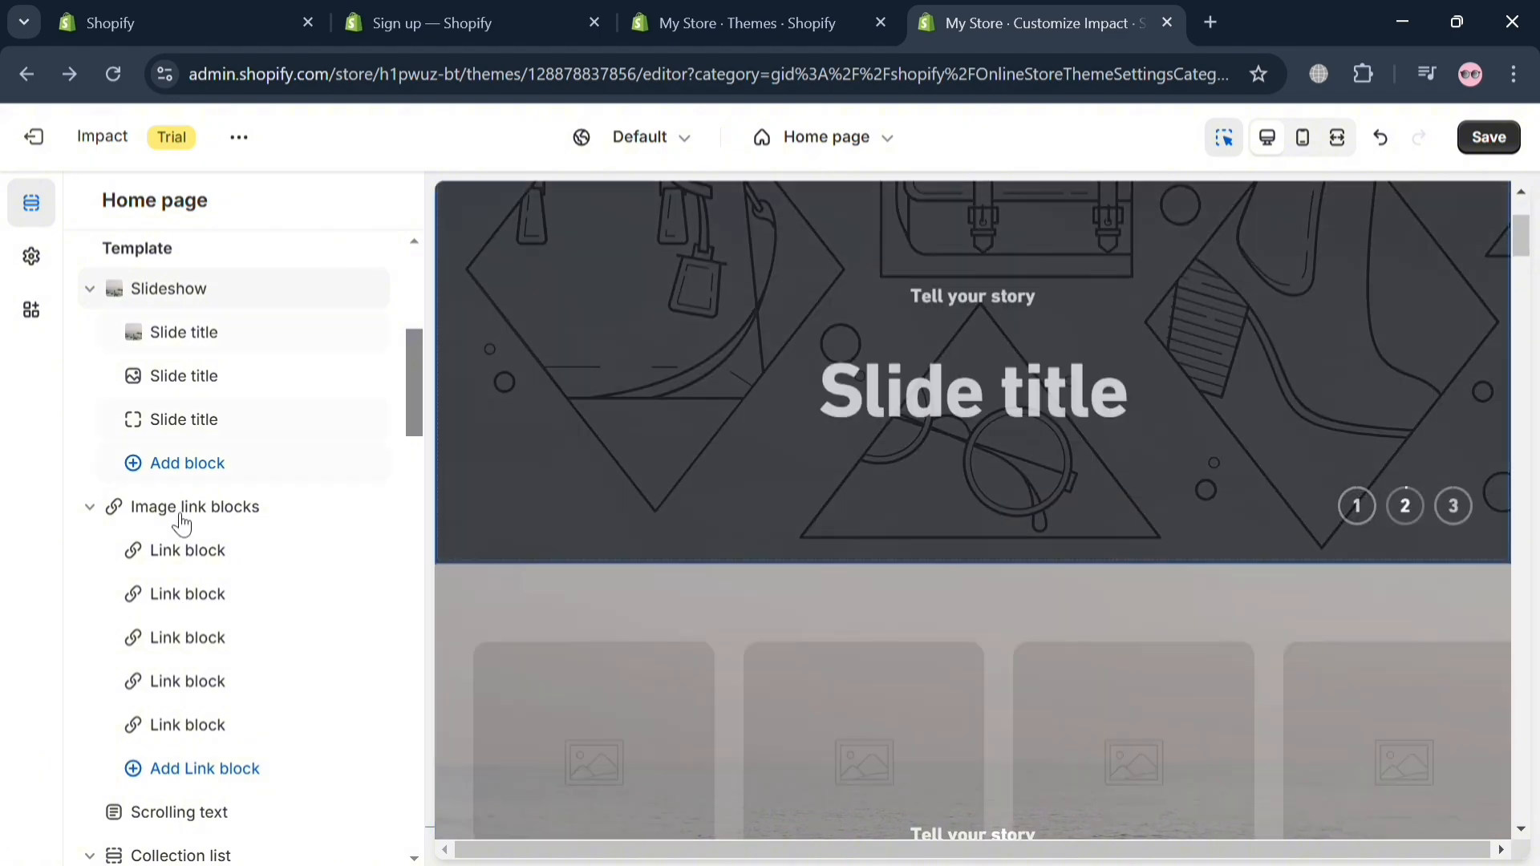
Step: Look through the home page preview and open the Catalog page from the store header's navigation menu
{"action": "scroll", "coordinate": [189, 538], "scroll_direction": "down", "scroll_amount": 10}
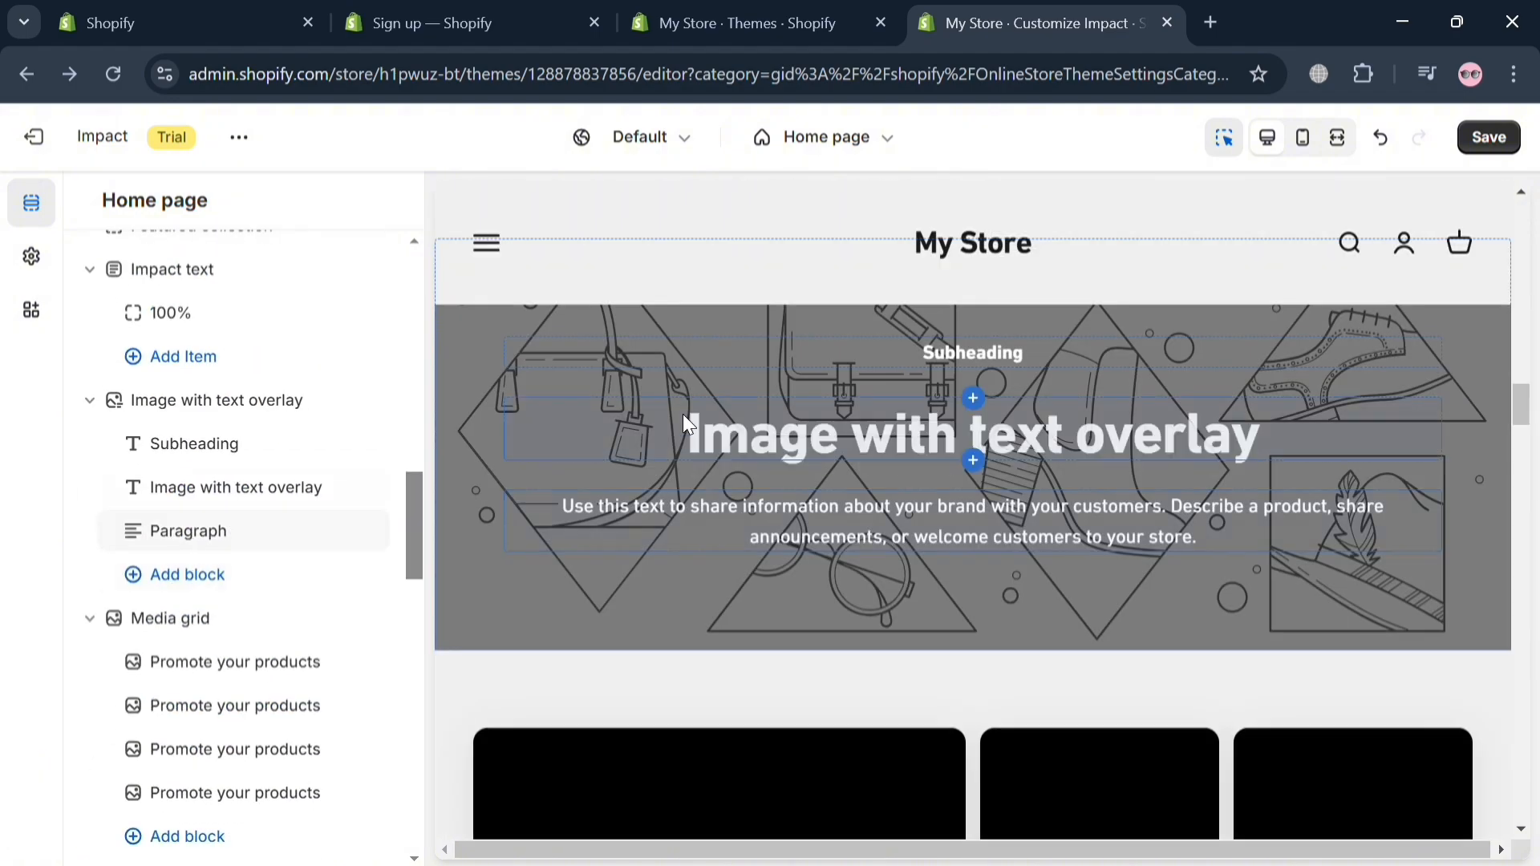
{"action": "scroll", "coordinate": [882, 578], "scroll_direction": "down", "scroll_amount": 5}
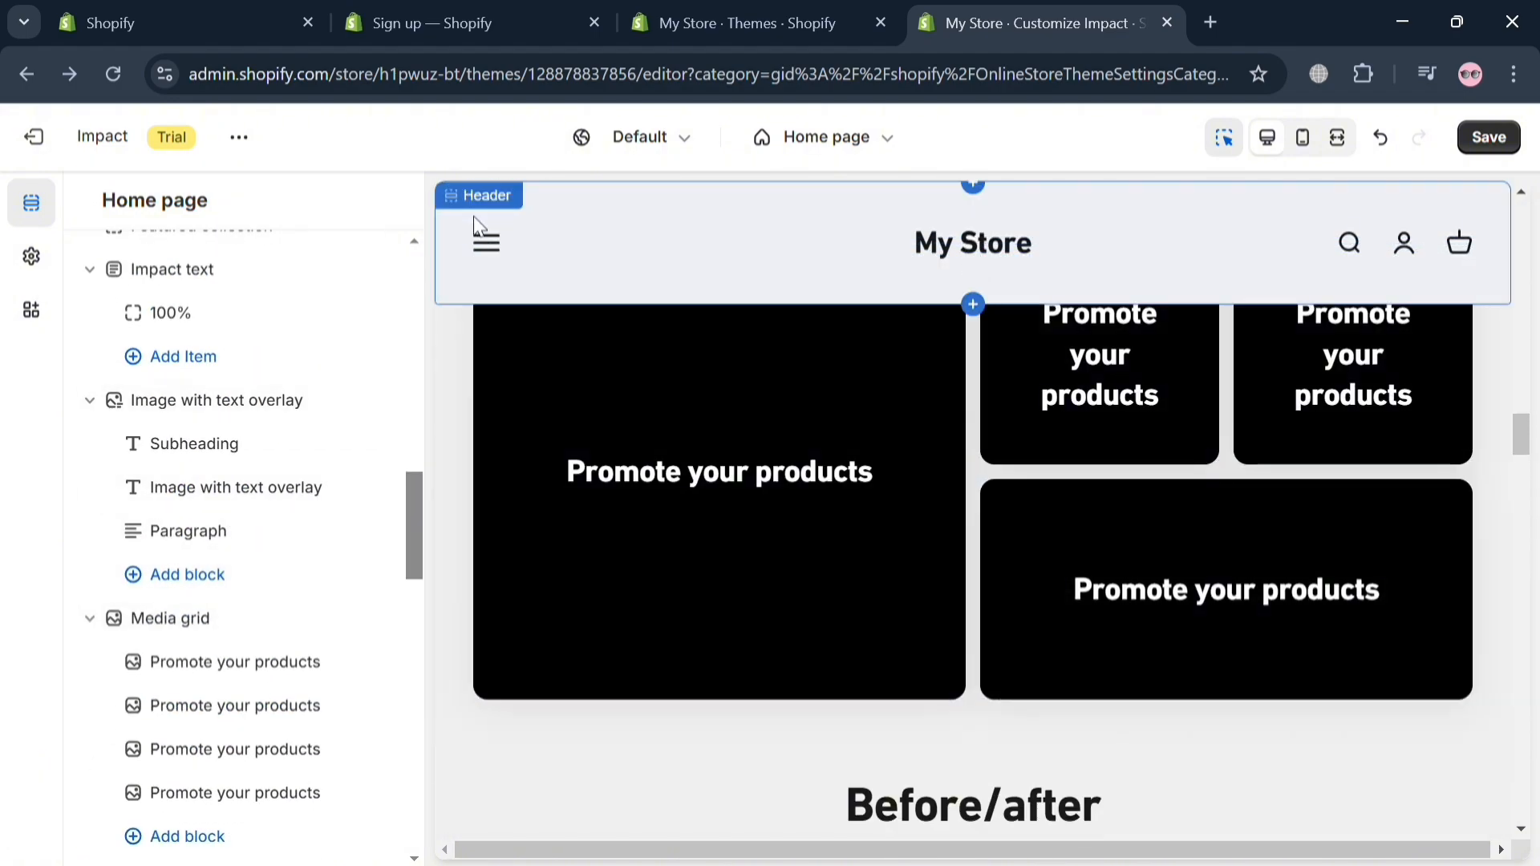
{"action": "left_click", "coordinate": [484, 254]}
{"action": "left_click", "coordinate": [485, 247]}
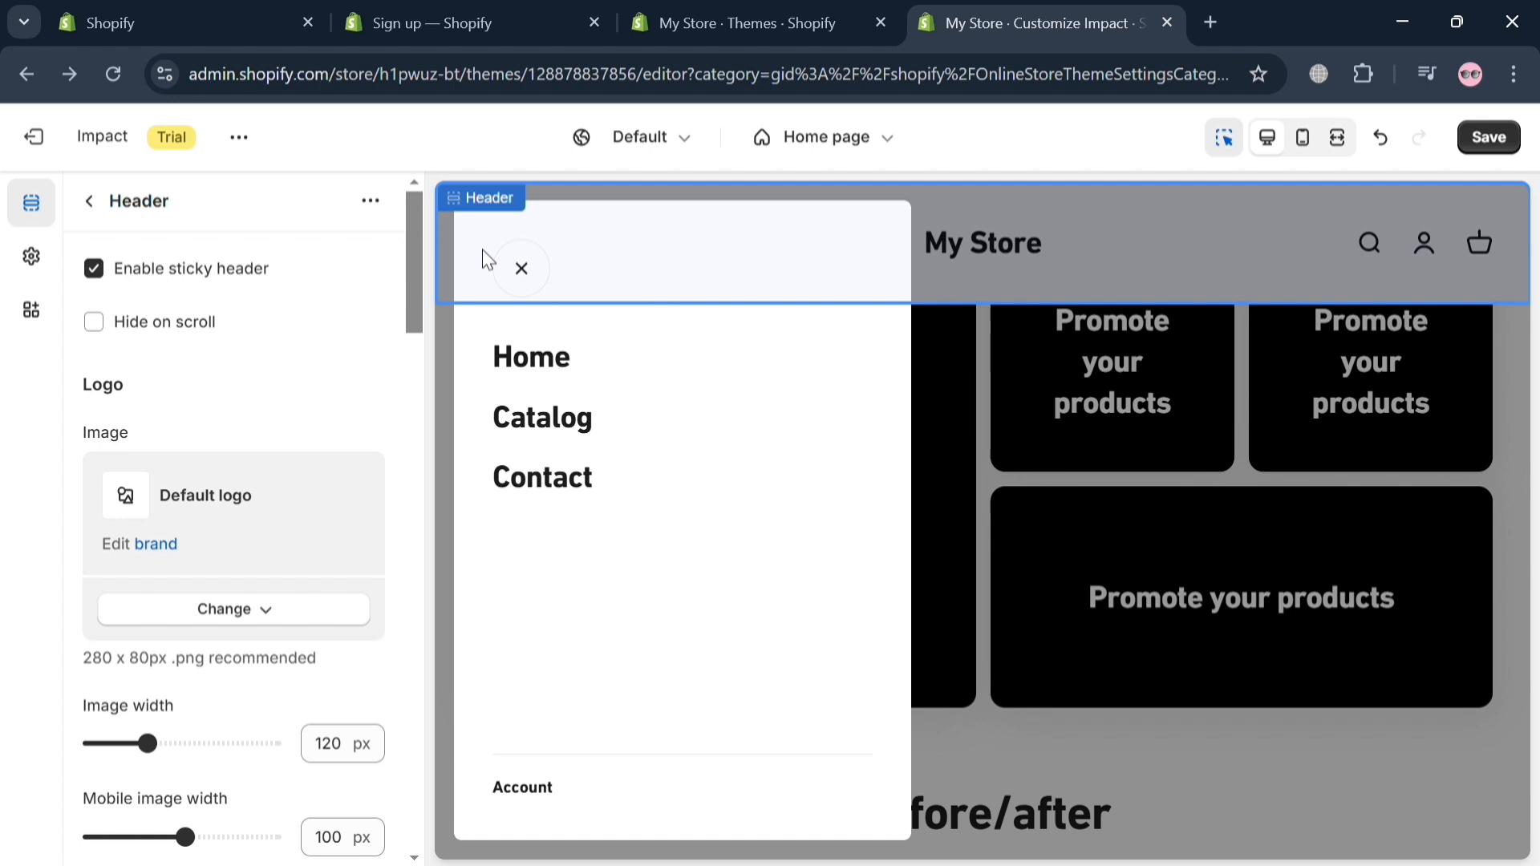
{"action": "left_click", "coordinate": [566, 423]}
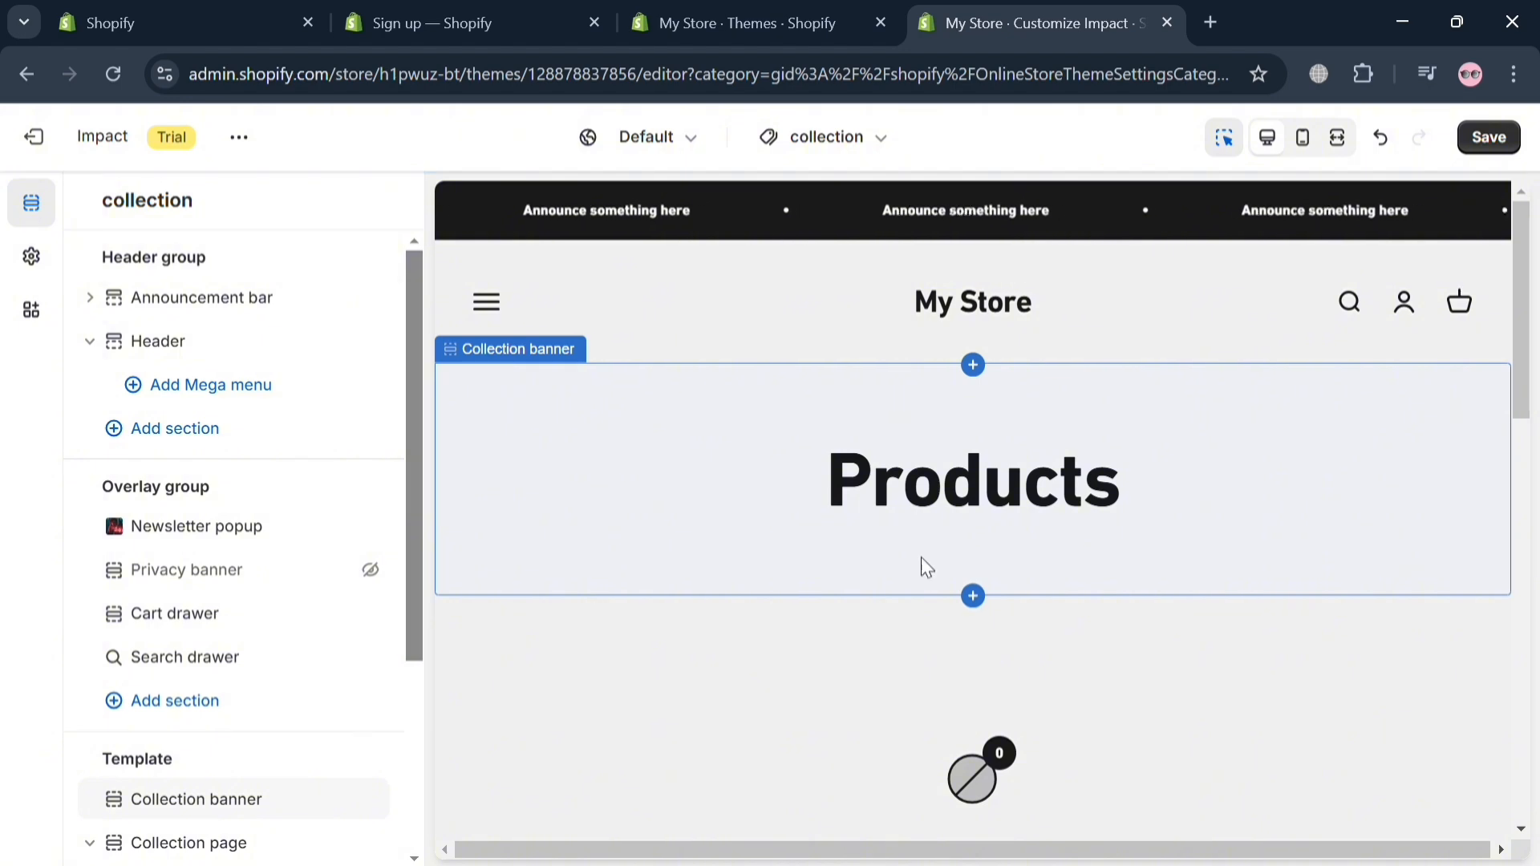
Step: Look over the collection page's preview and sections, then save the theme changes
{"action": "scroll", "coordinate": [924, 573], "scroll_direction": "down", "scroll_amount": 10}
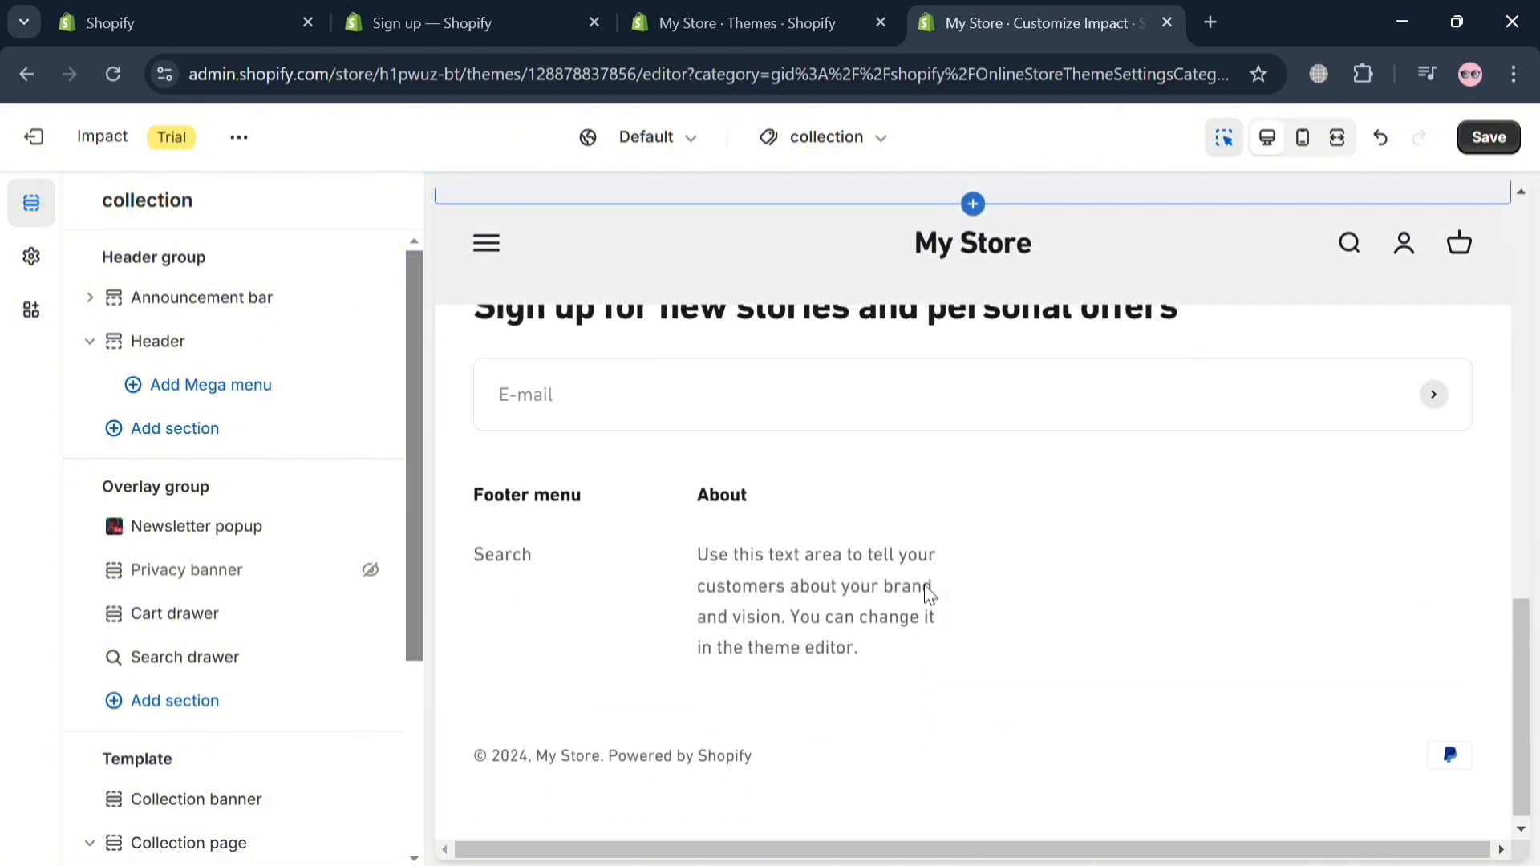
{"action": "scroll", "coordinate": [690, 562], "scroll_direction": "up", "scroll_amount": 4}
{"action": "scroll", "coordinate": [290, 619], "scroll_direction": "down", "scroll_amount": 4}
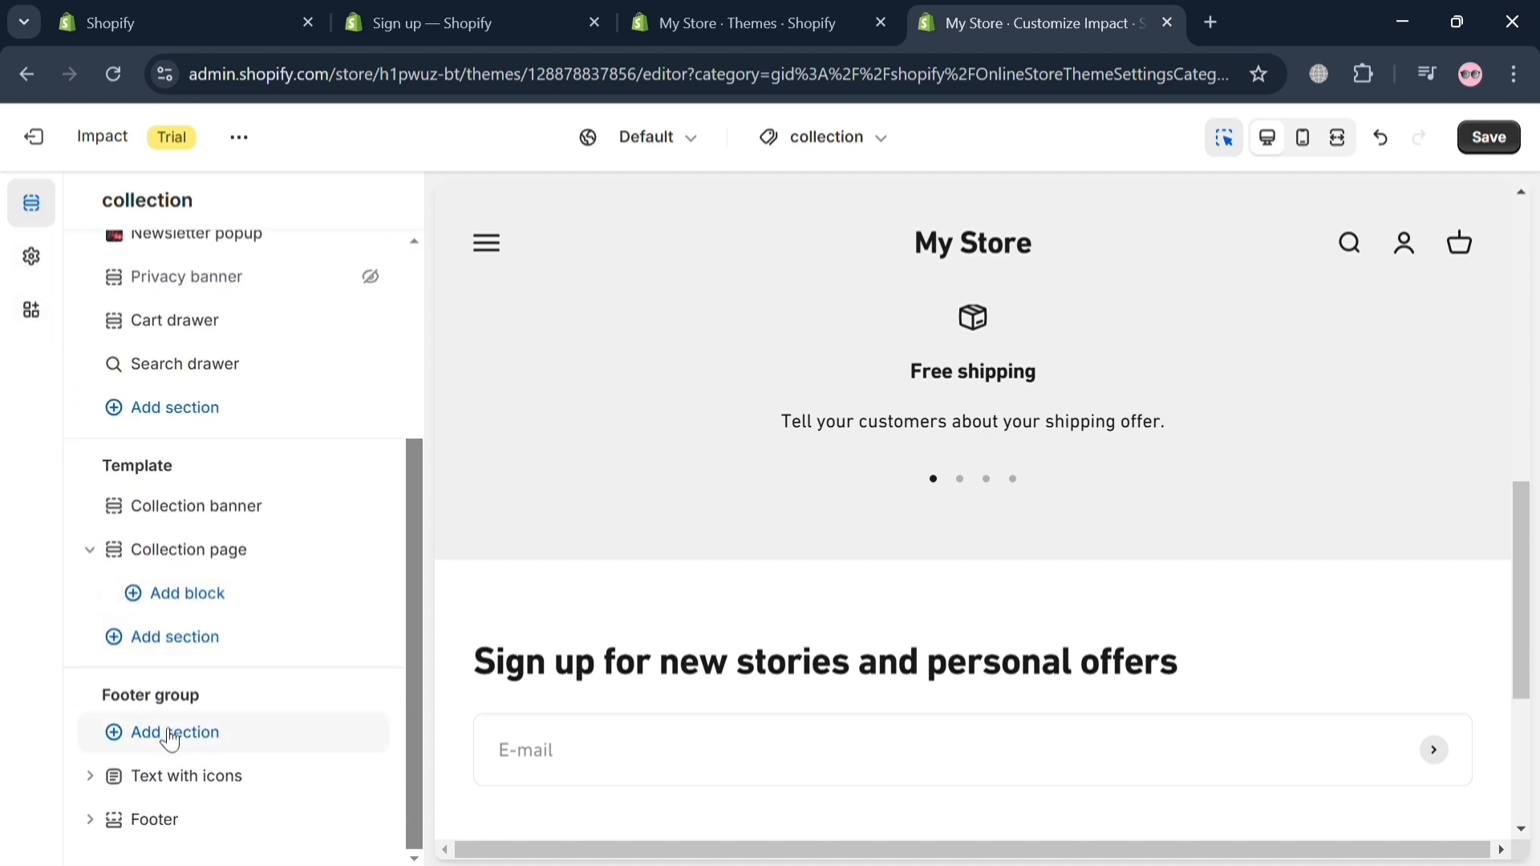
{"action": "scroll", "coordinate": [319, 698], "scroll_direction": "up", "scroll_amount": 4}
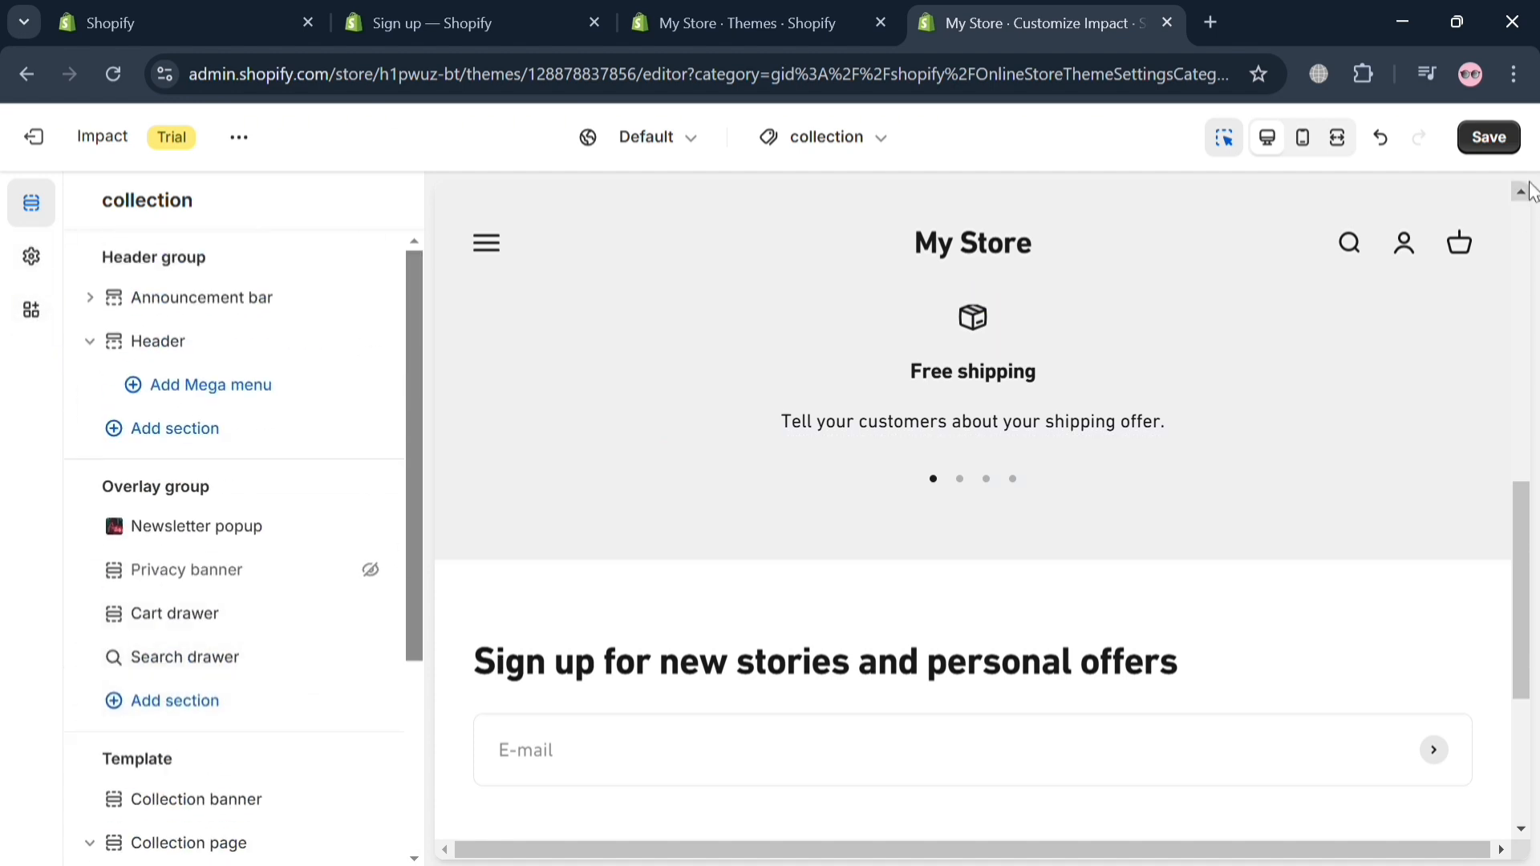
{"action": "left_click", "coordinate": [1496, 146]}
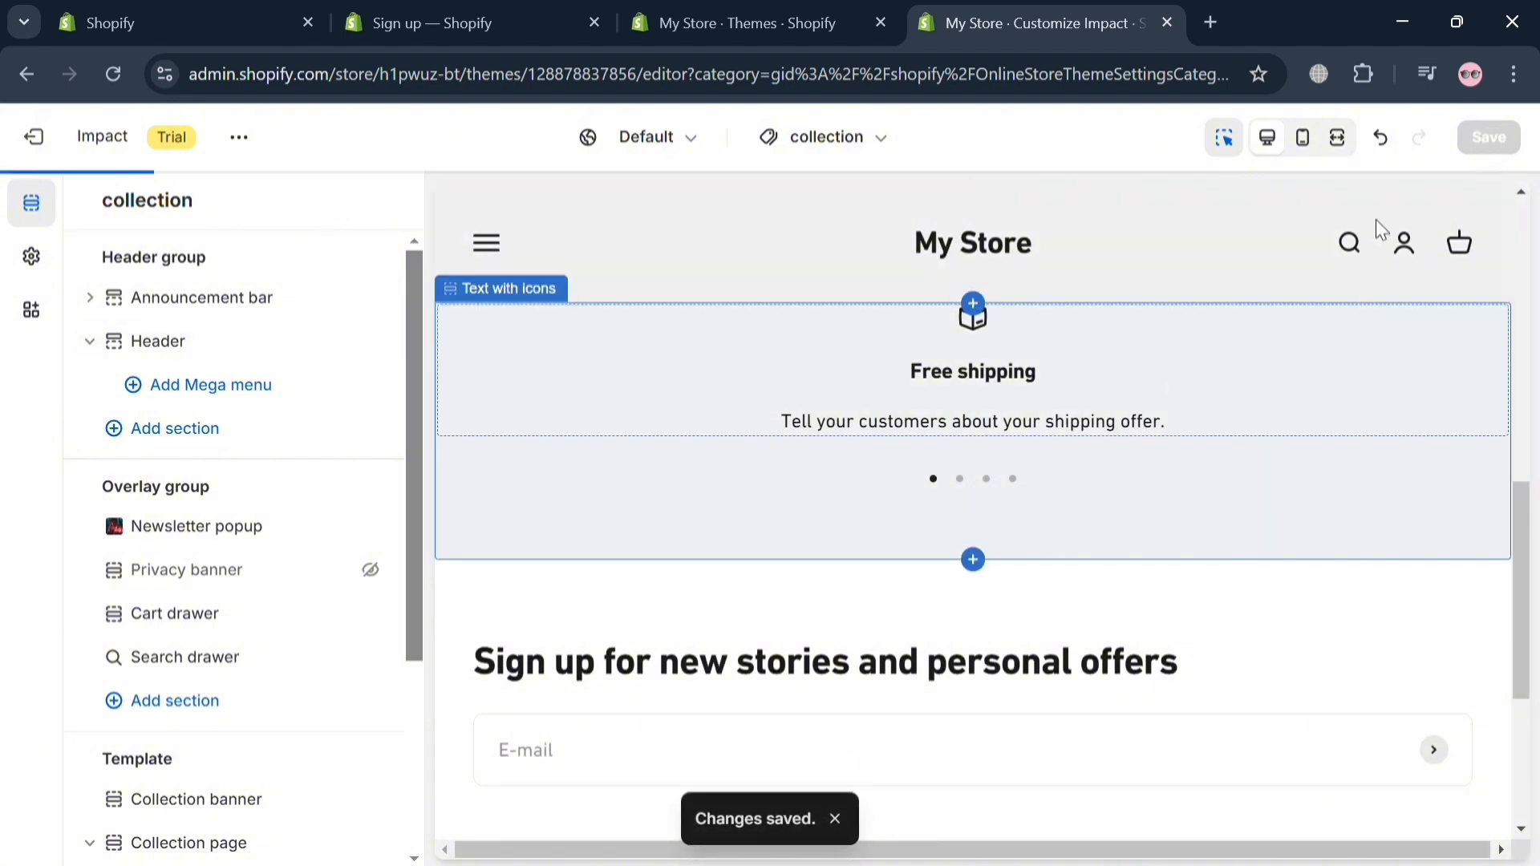
{"action": "scroll", "coordinate": [1177, 552], "scroll_direction": "up", "scroll_amount": 10}
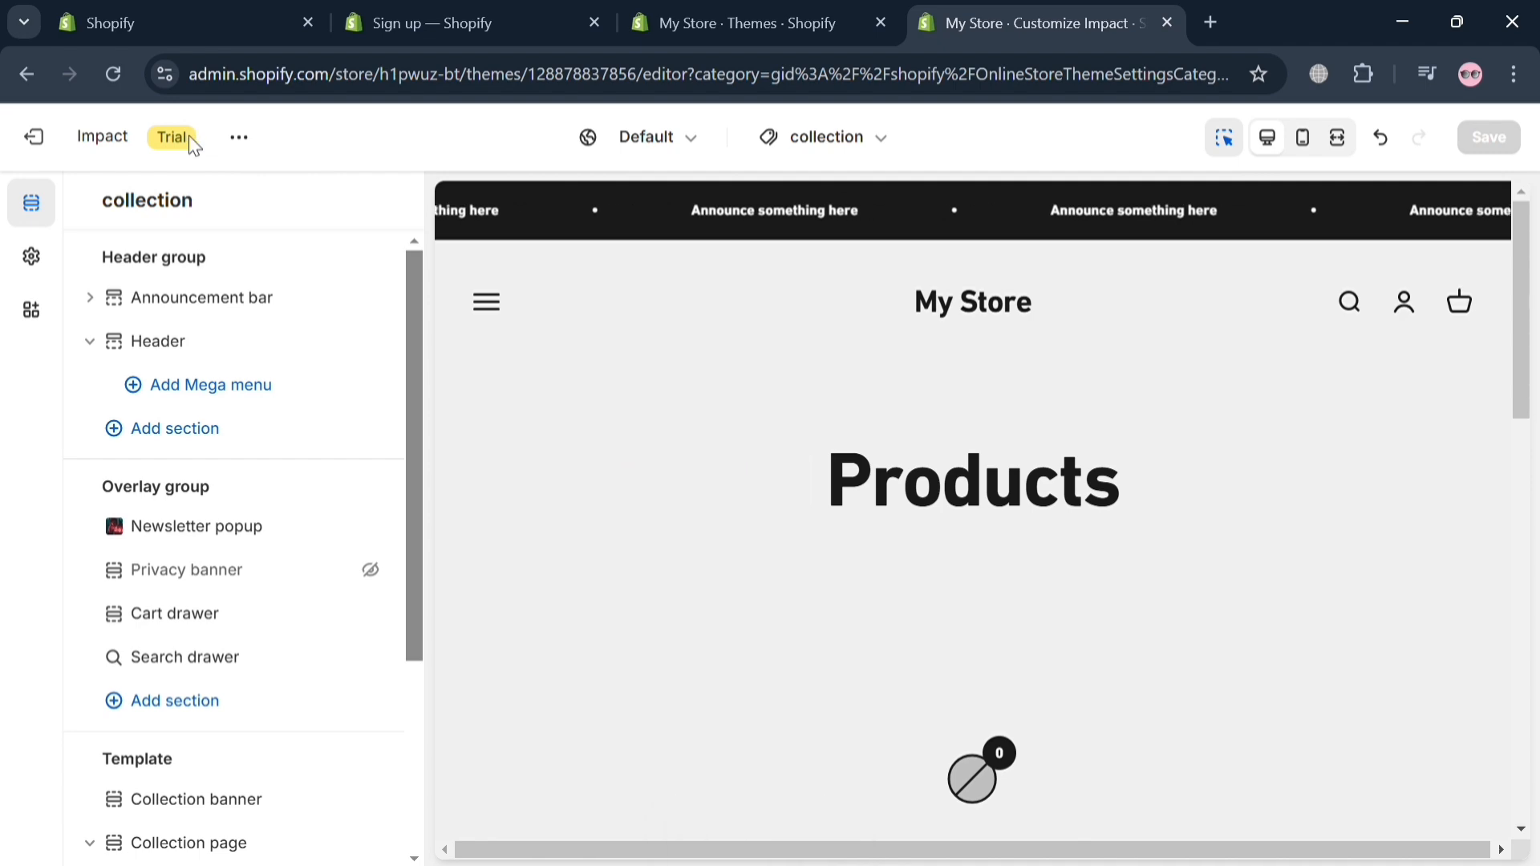
{"action": "left_click", "coordinate": [799, 9]}
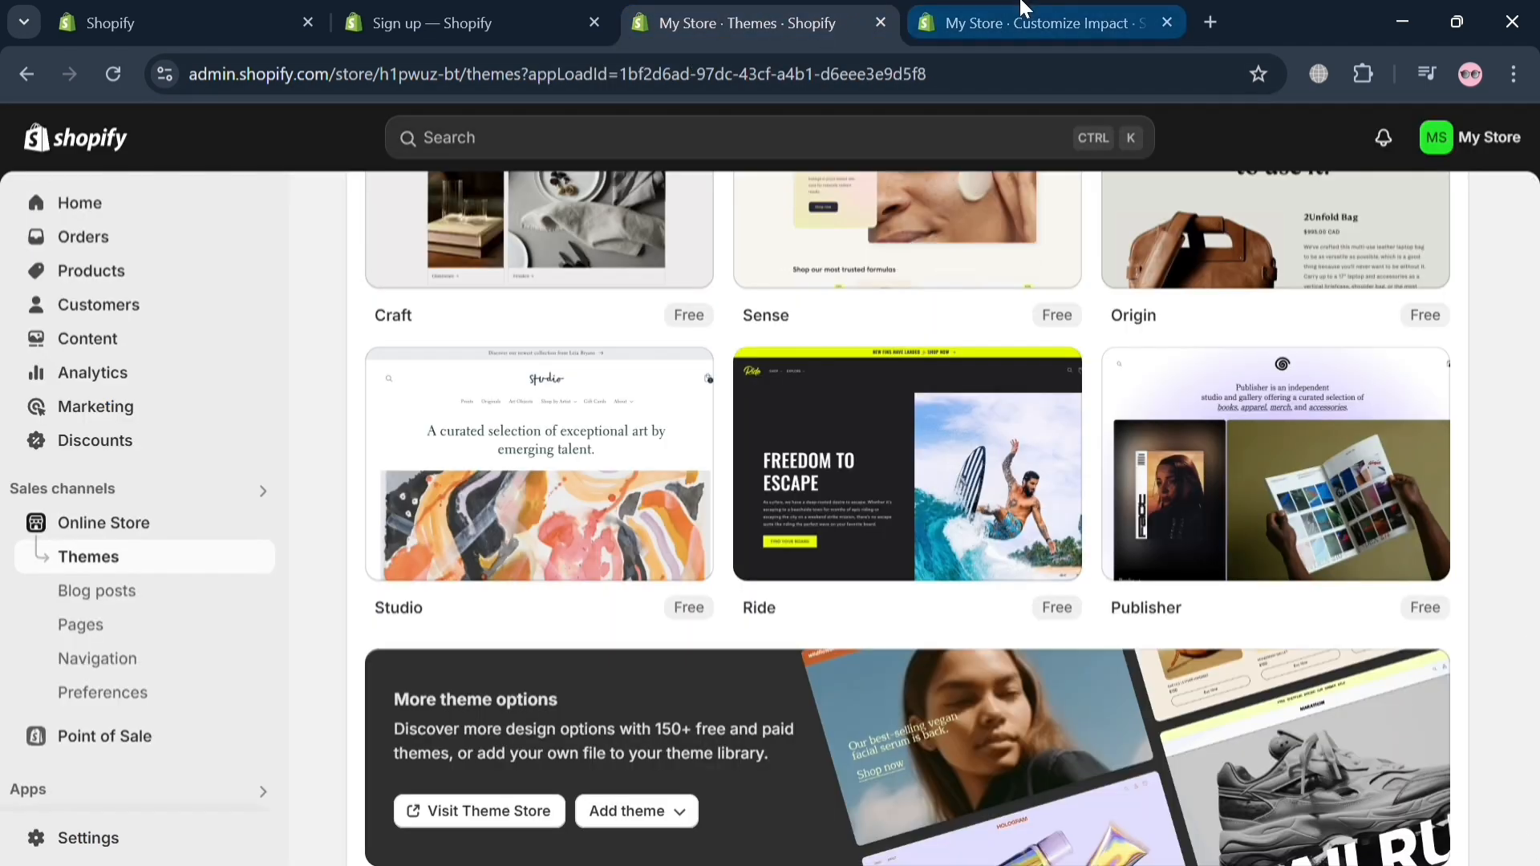
{"action": "left_click", "coordinate": [1021, 22]}
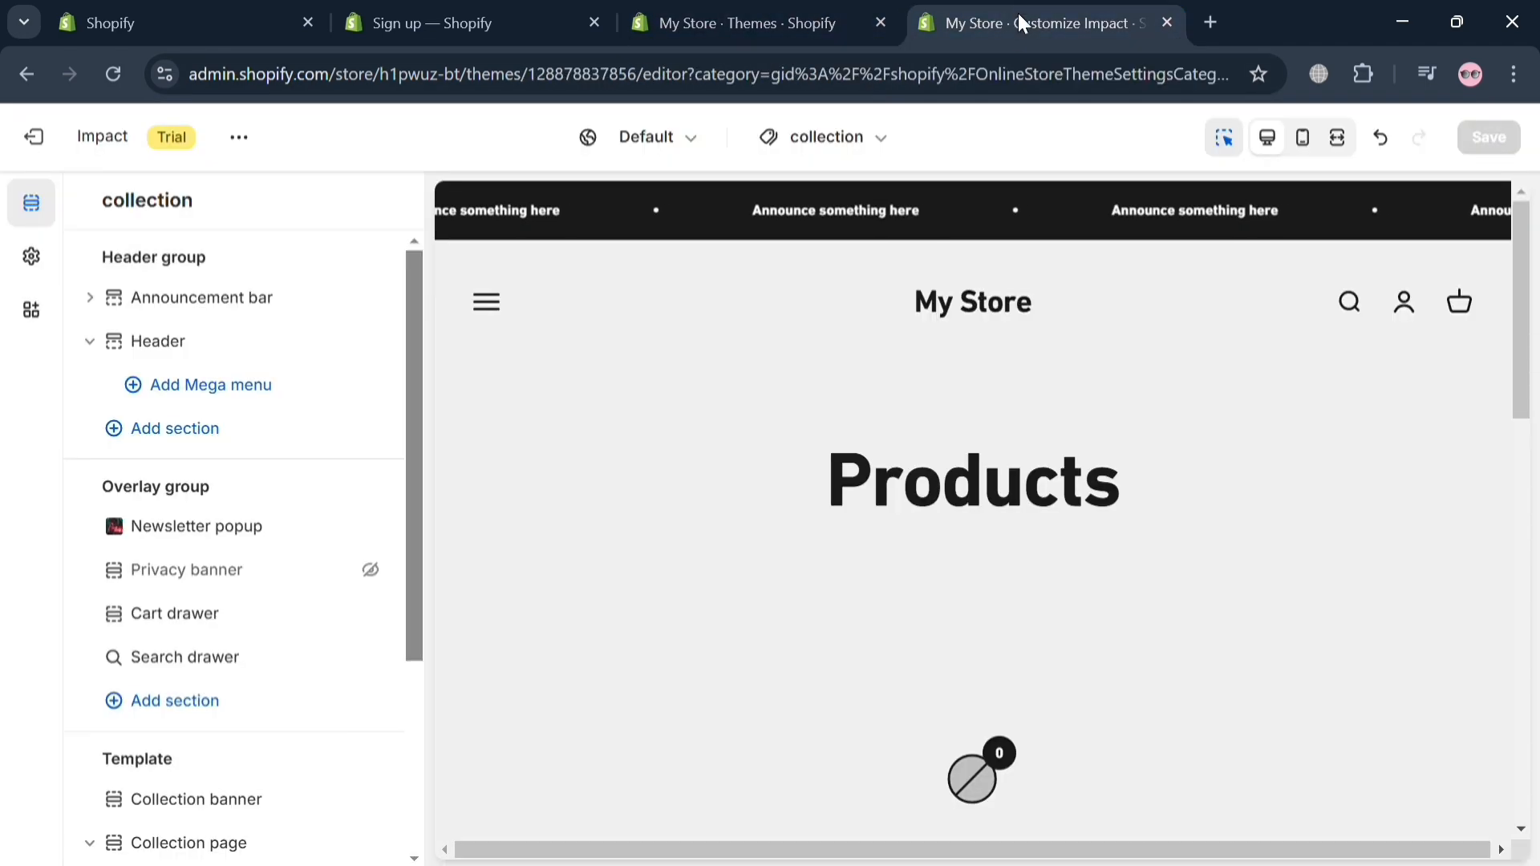